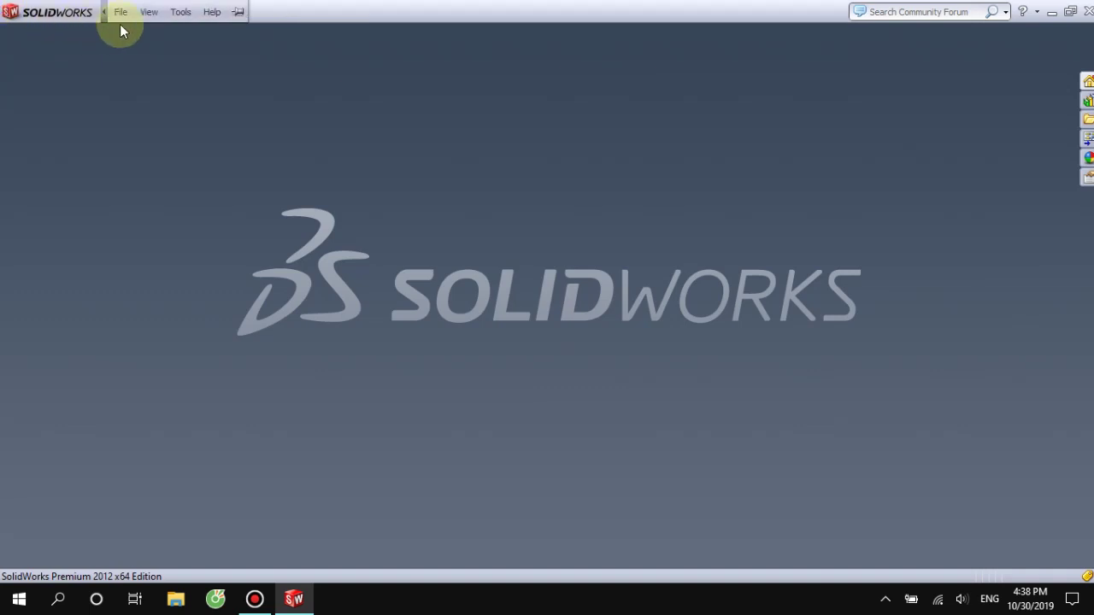
- Create a new part and start a sketch on the Front Plane
click(140, 11)
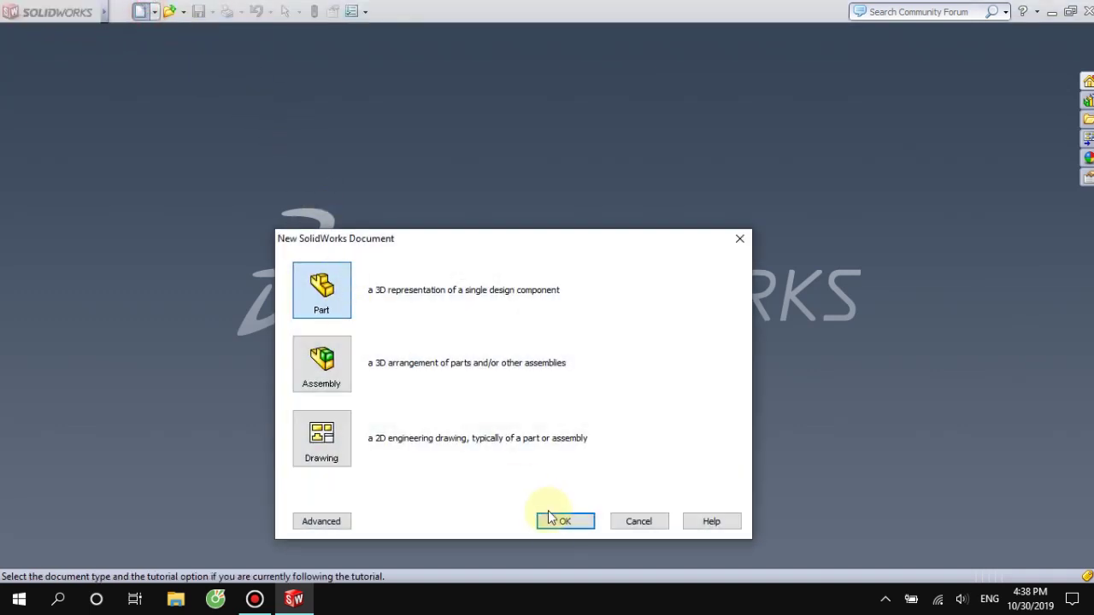
click(560, 521)
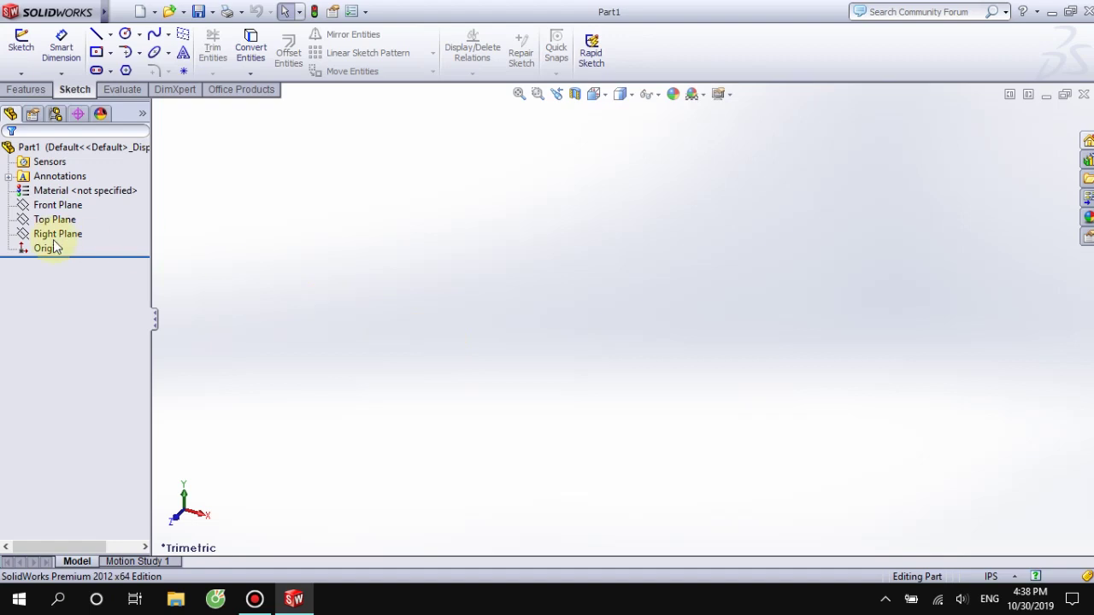
click(55, 235)
click(58, 205)
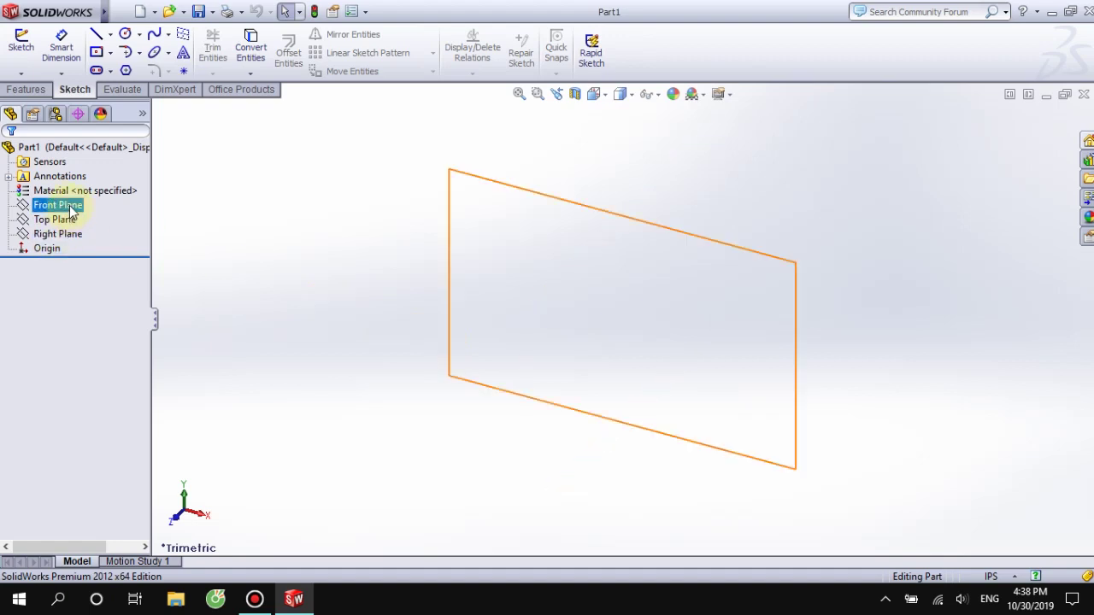
click(83, 183)
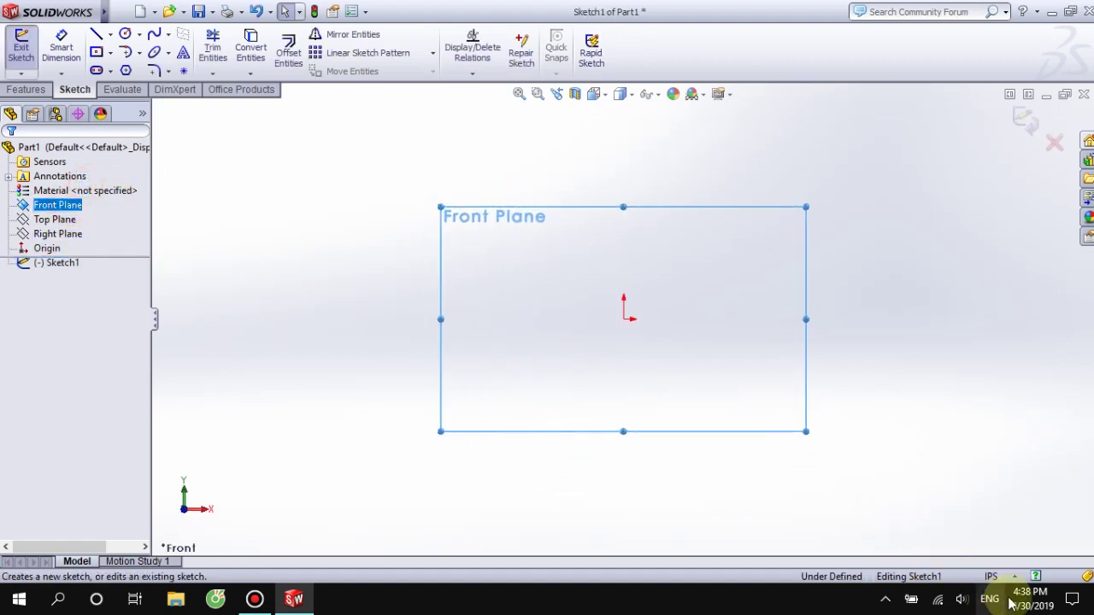
- Set the document units to MMGS and restart the Front Plane sketch
click(994, 577)
click(988, 516)
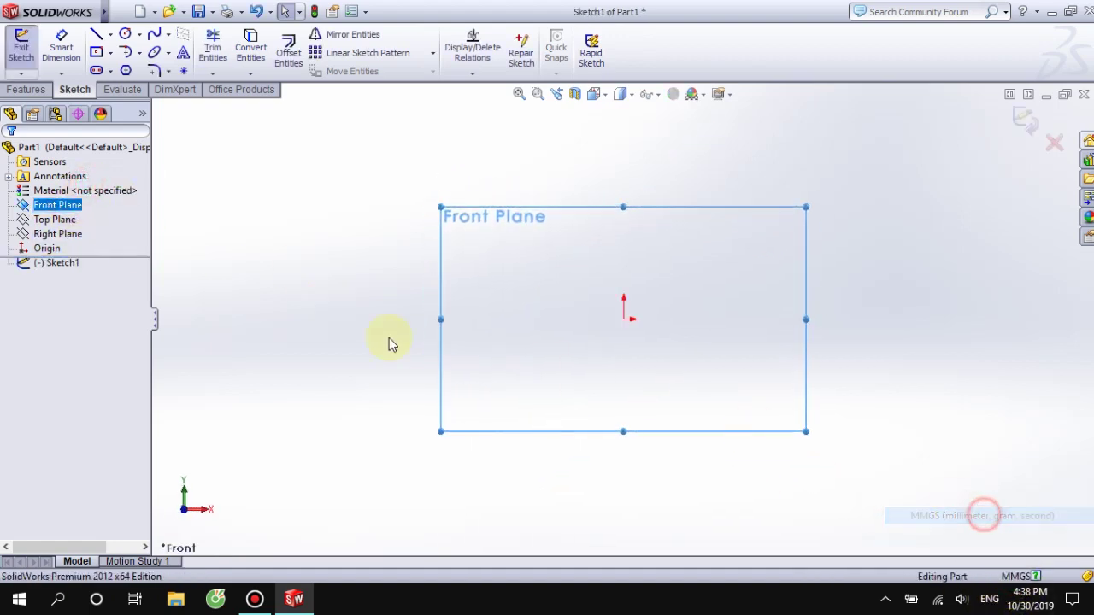
click(21, 47)
click(96, 54)
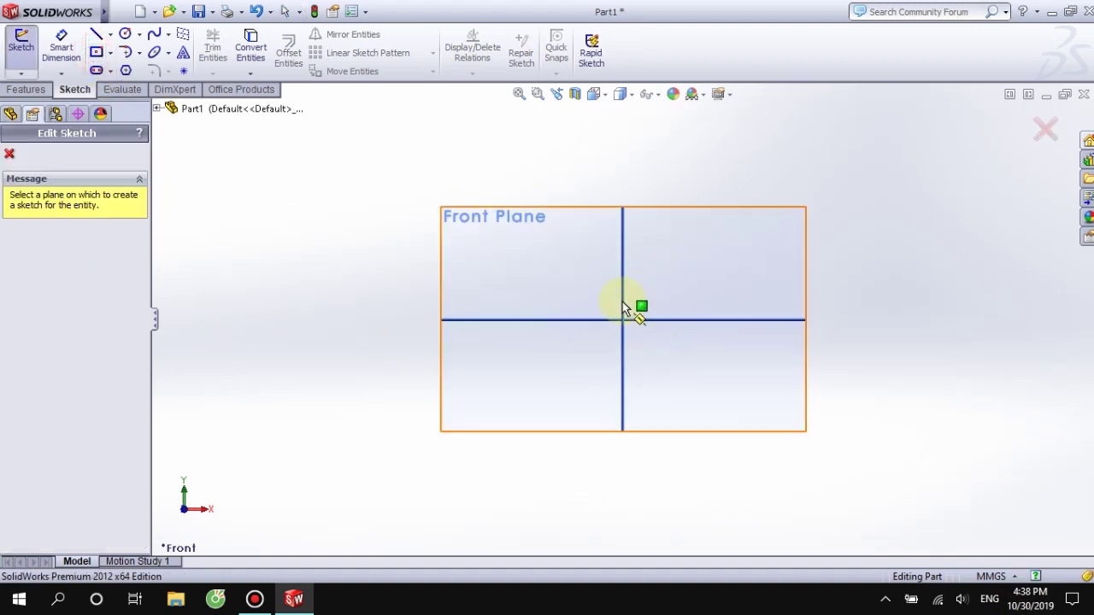
click(9, 155)
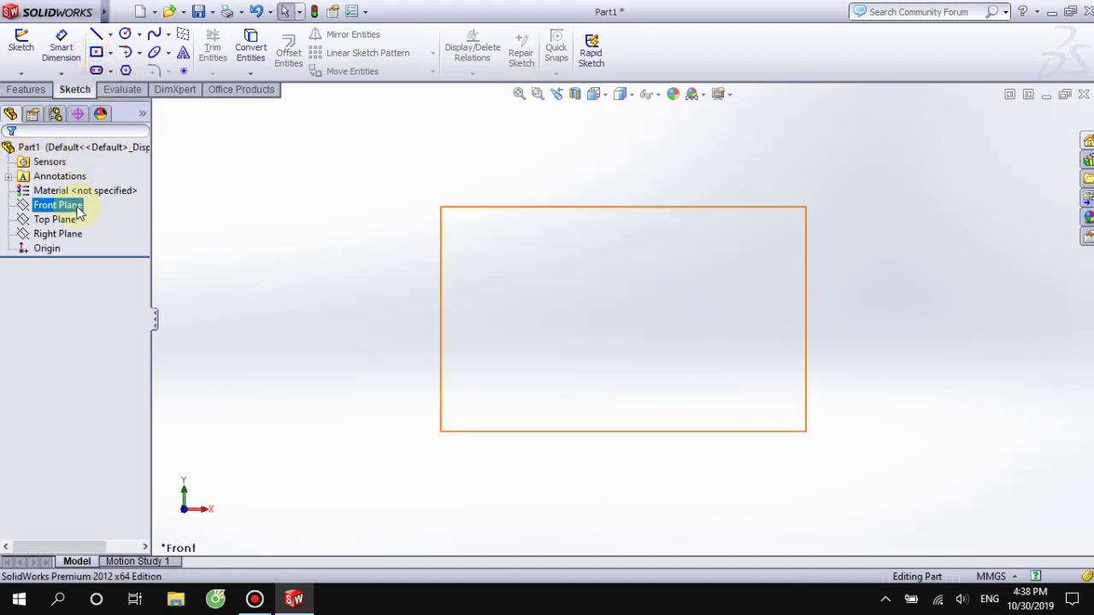
click(76, 205)
- Draw a centre rectangle at the origin, 150 mm tall and 200 mm wide
click(99, 190)
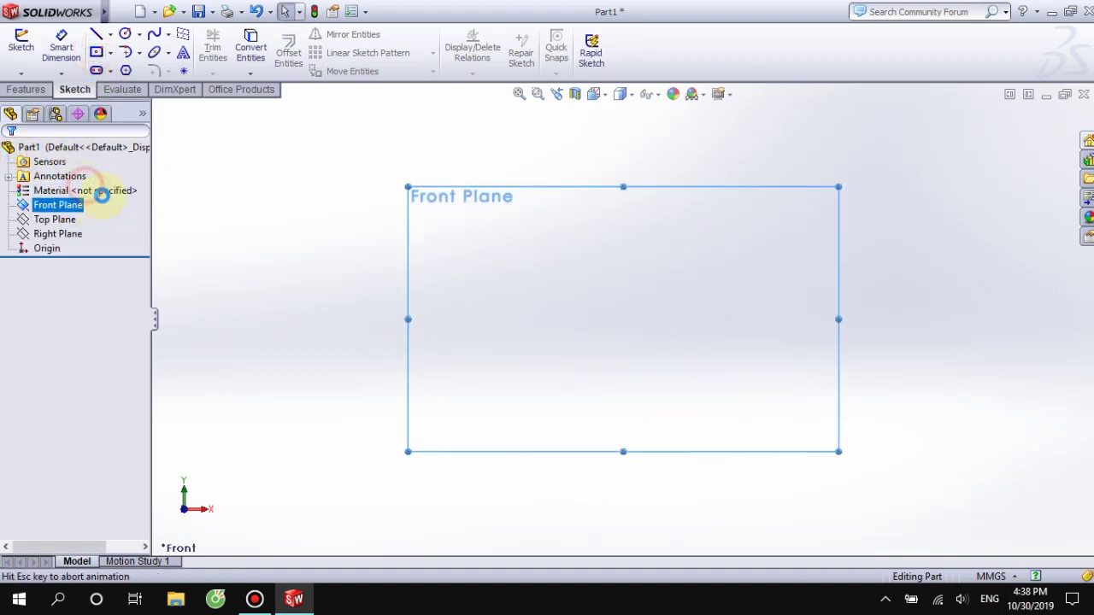
click(97, 53)
click(624, 319)
text(150)
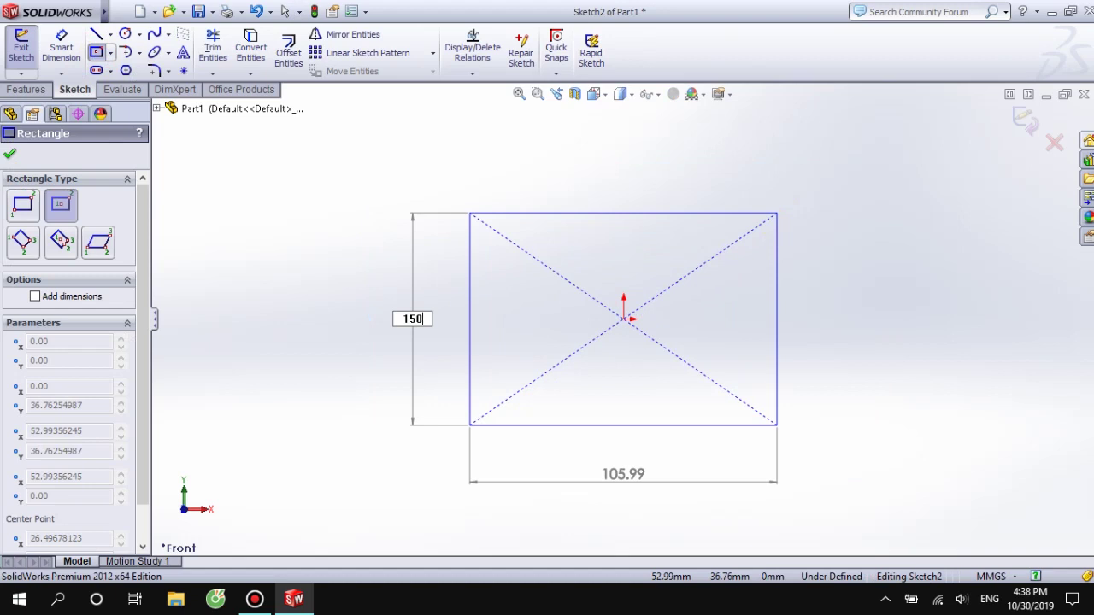
key(Return)
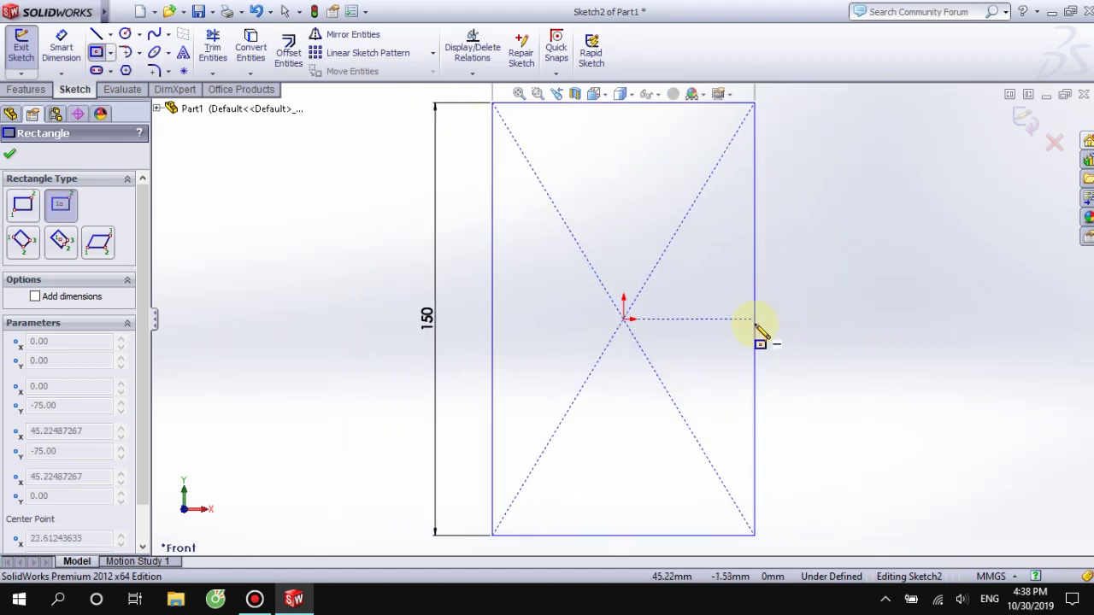
scroll(764, 329, down, 2)
scroll(670, 322, up, 2)
text(200)
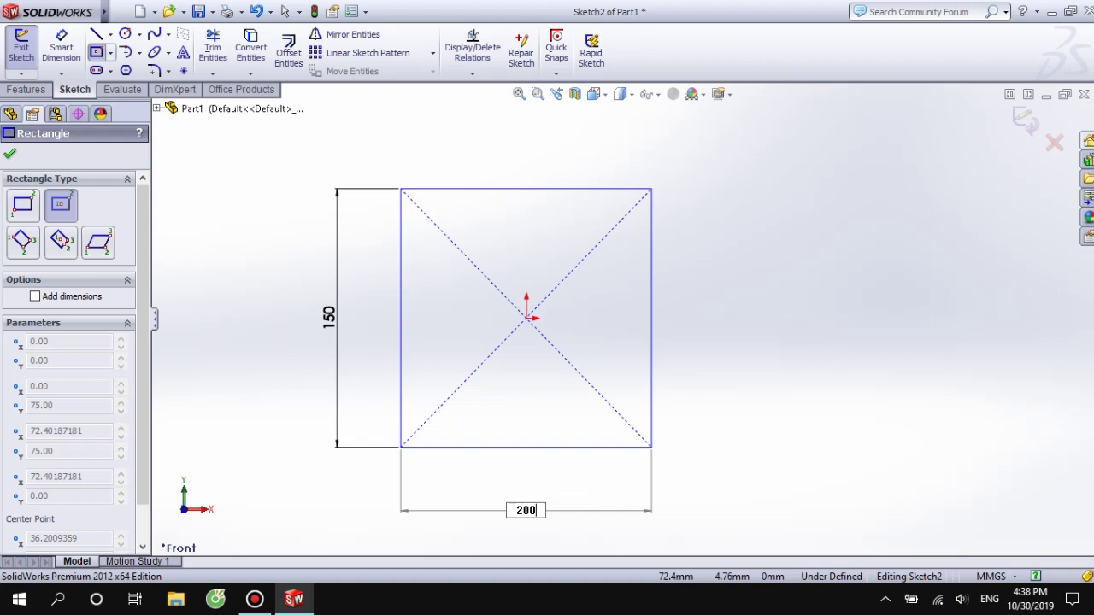
key(Return)
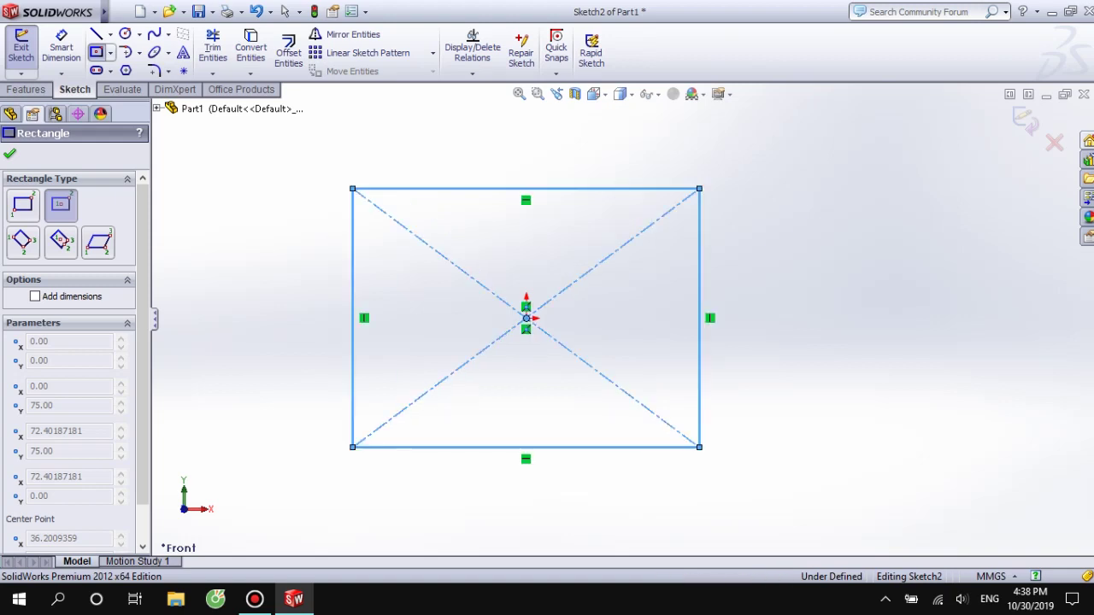
click(10, 159)
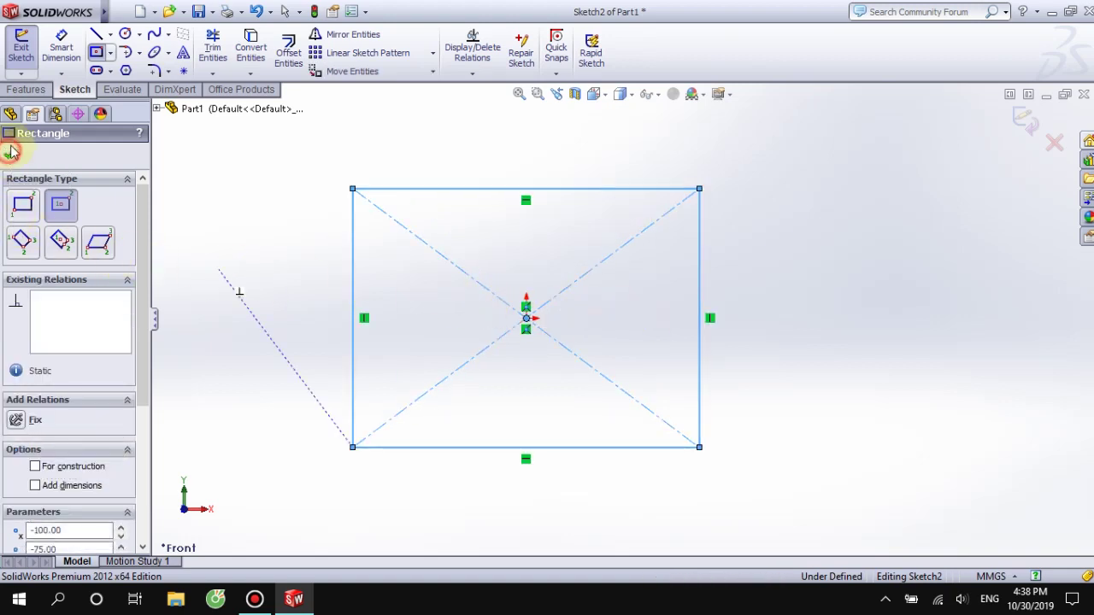
click(26, 88)
- Extrude the rectangle 12 mm Mid Plane into the base plate
click(25, 56)
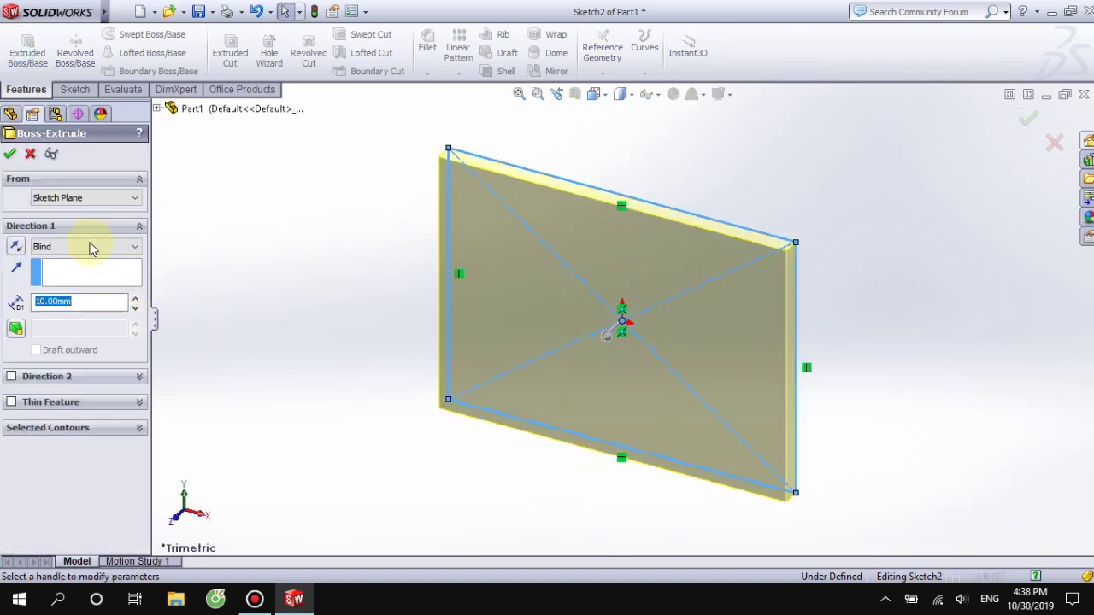
click(89, 246)
click(75, 314)
text(12)
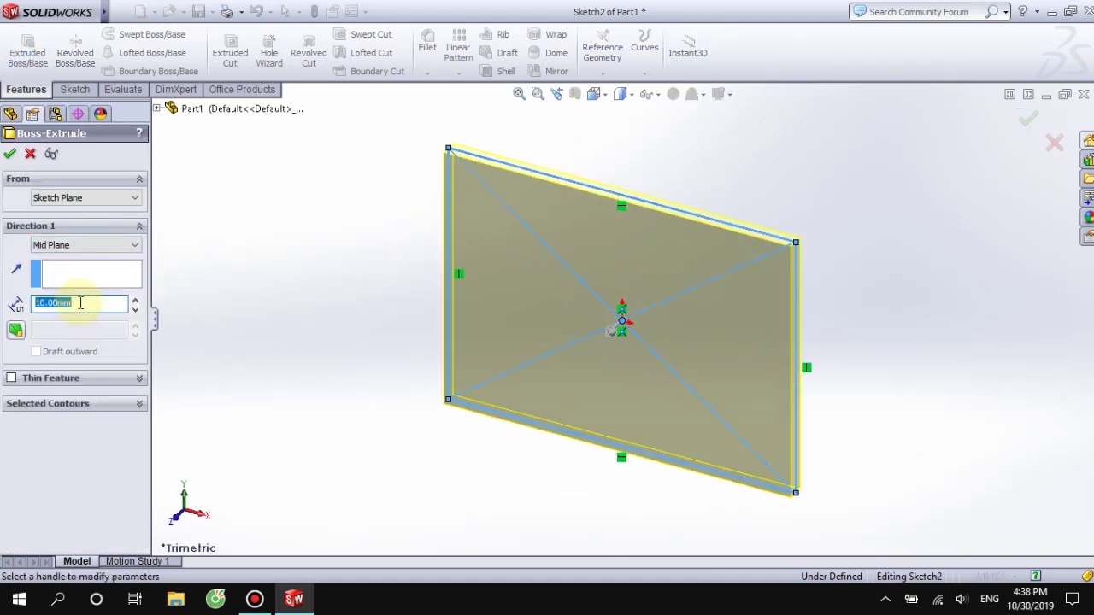
click(9, 154)
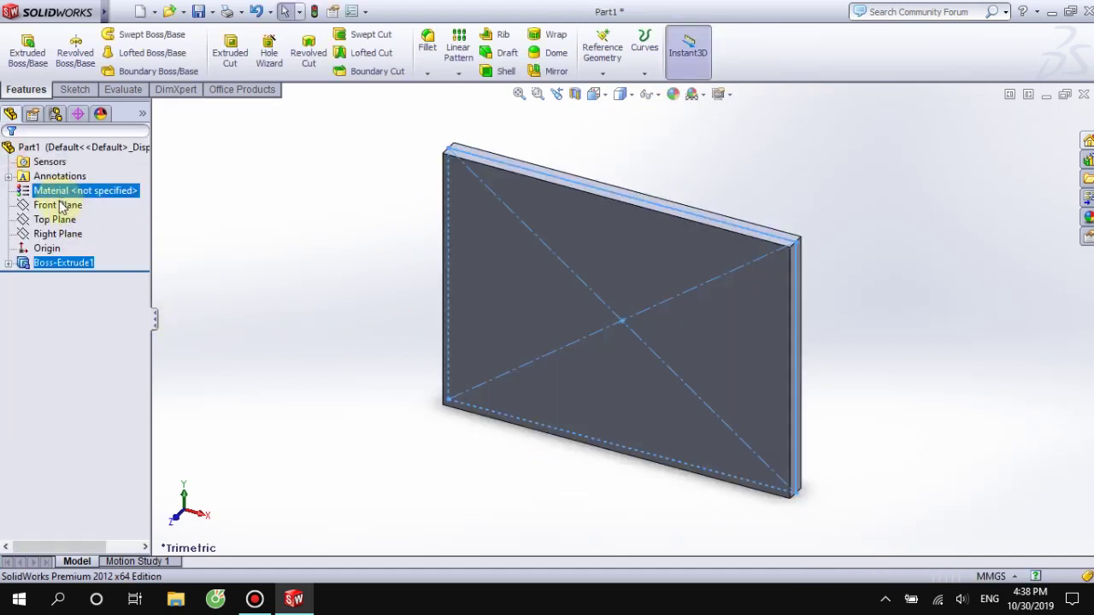
click(55, 219)
- On the Top Plane, sketch a vertical line, 60 mm top line, 6 mm step and slant to the corner
click(75, 197)
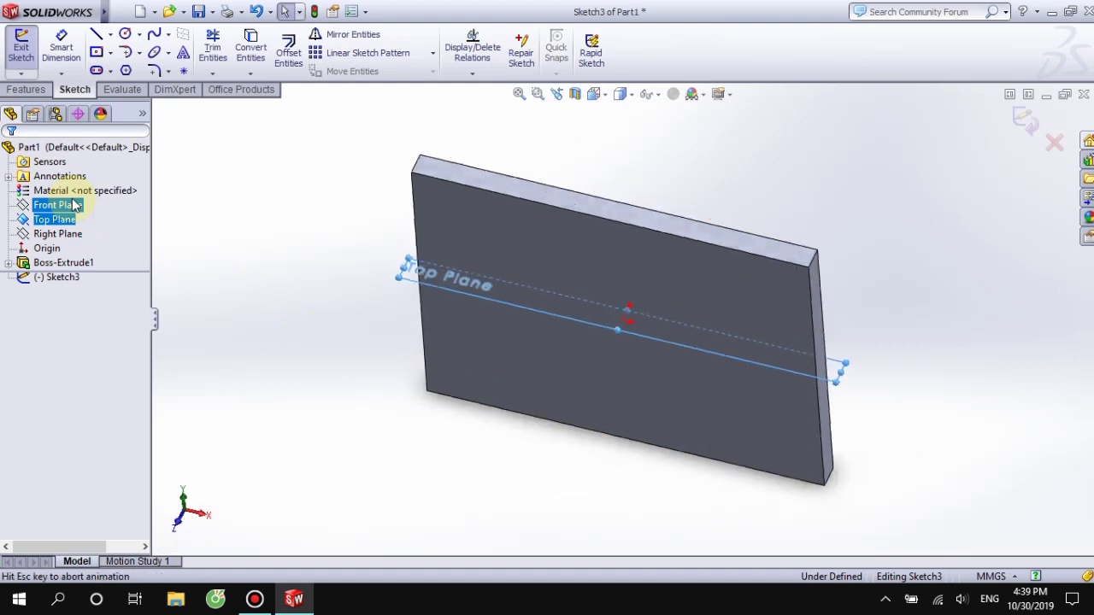
click(97, 35)
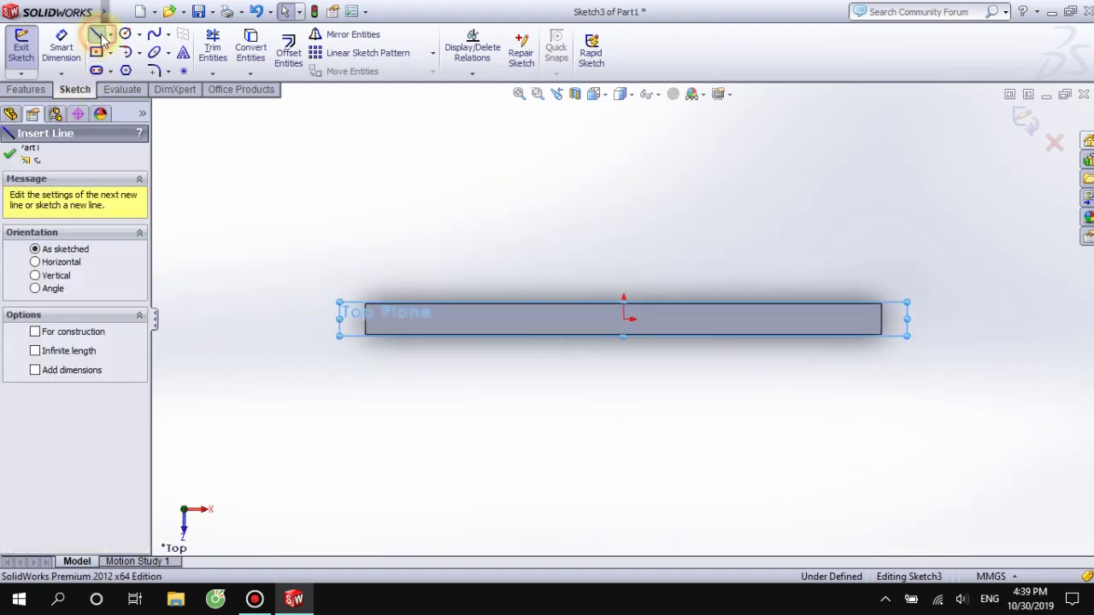
scroll(628, 256, down, 2)
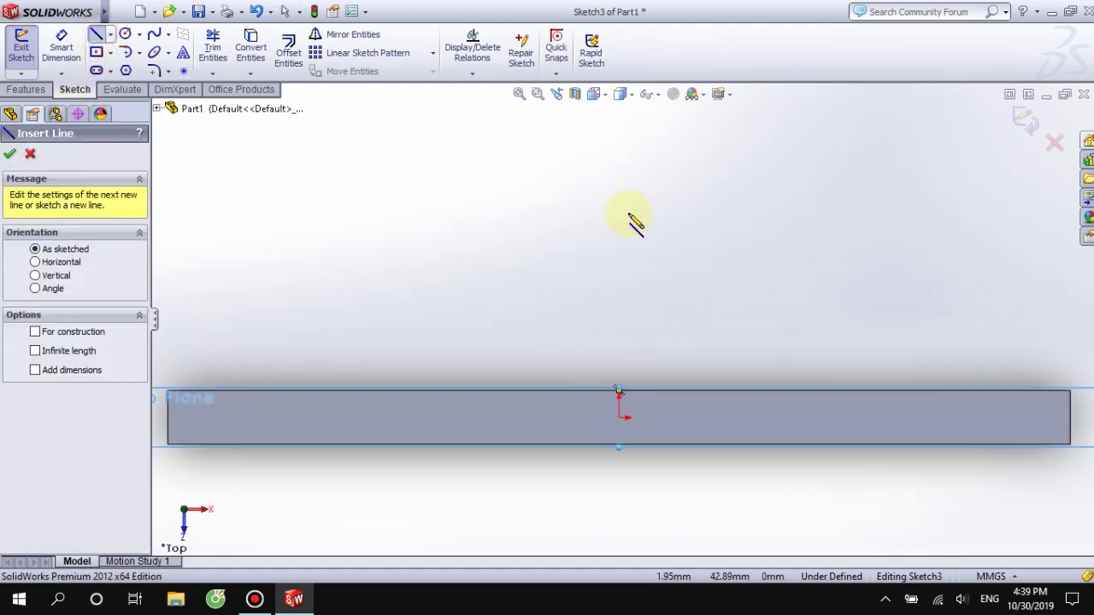
scroll(634, 282, down, 1)
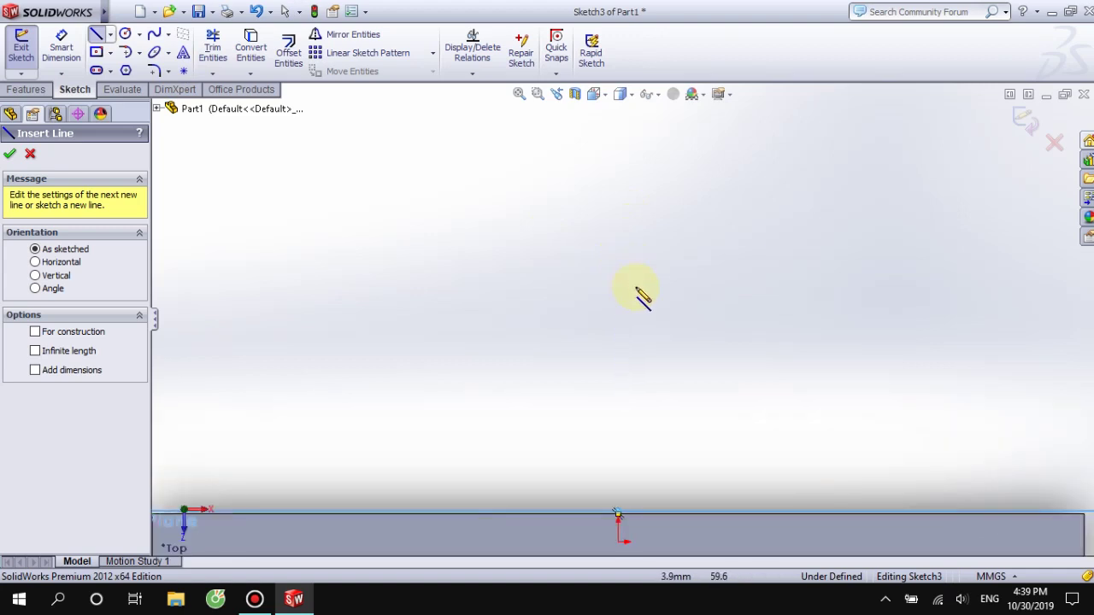
scroll(643, 316, up, 2)
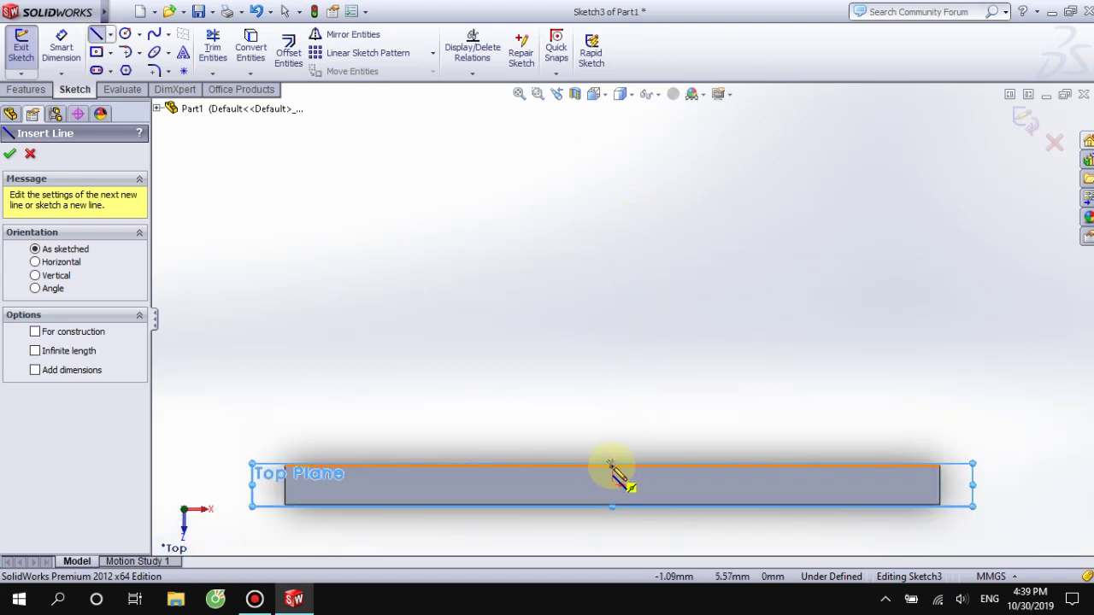
click(610, 465)
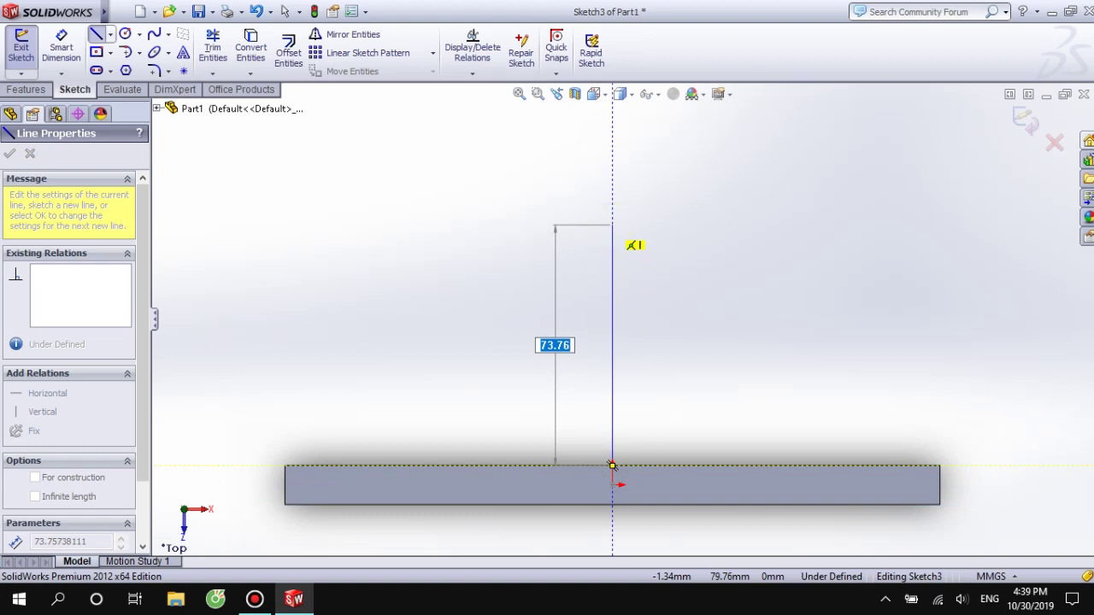
click(611, 224)
text(60)
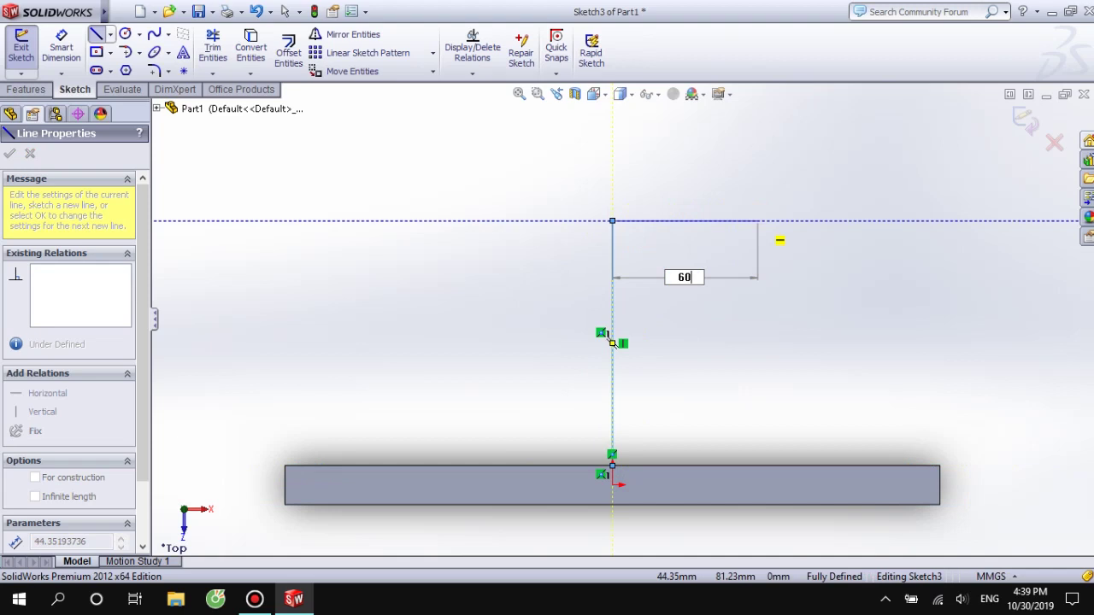
key(Return)
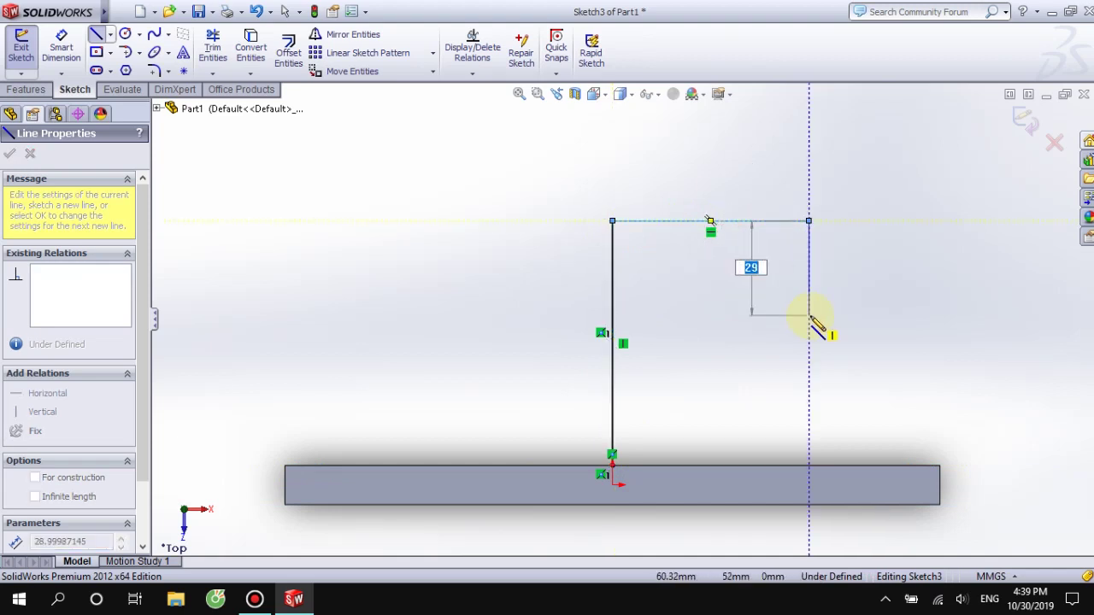
key(Return)
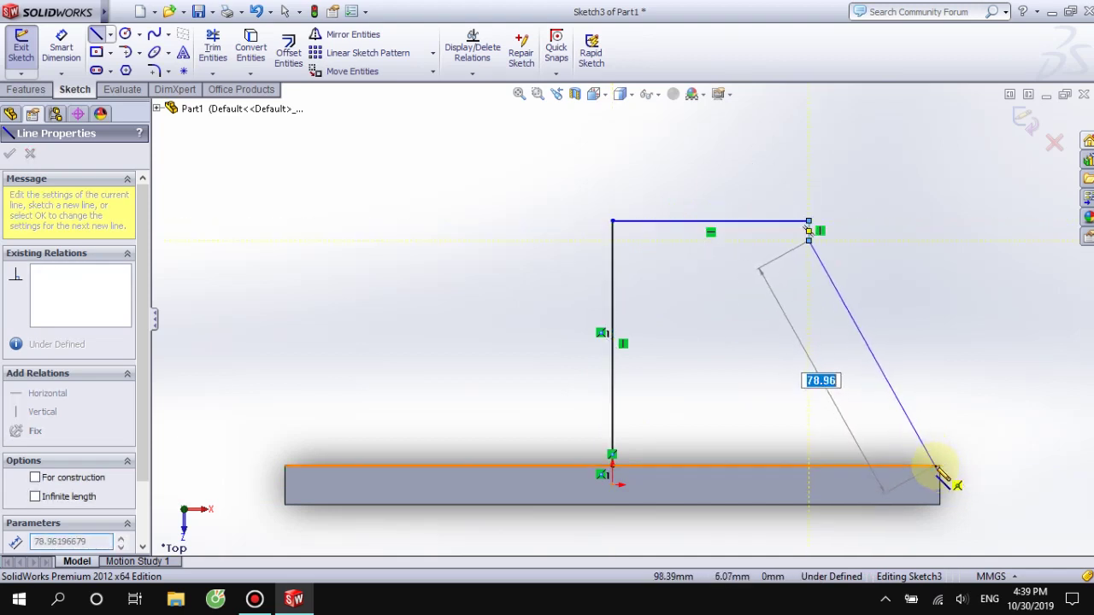
click(939, 467)
key(Escape)
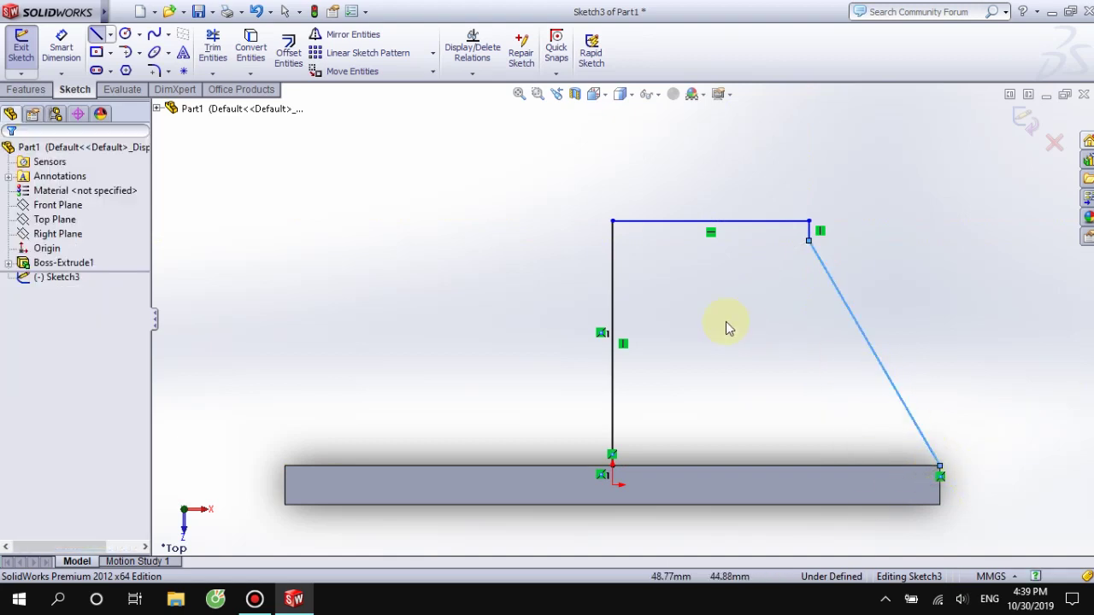
- Mirror the sketched rib lines about the vertical centre line
click(346, 34)
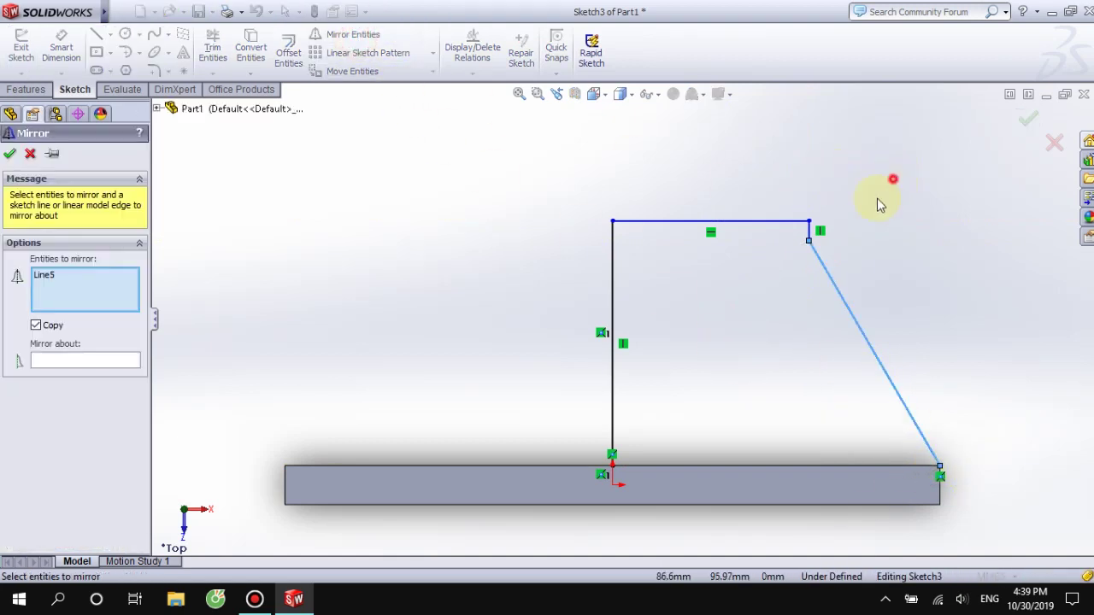
drag(751, 332, 742, 321)
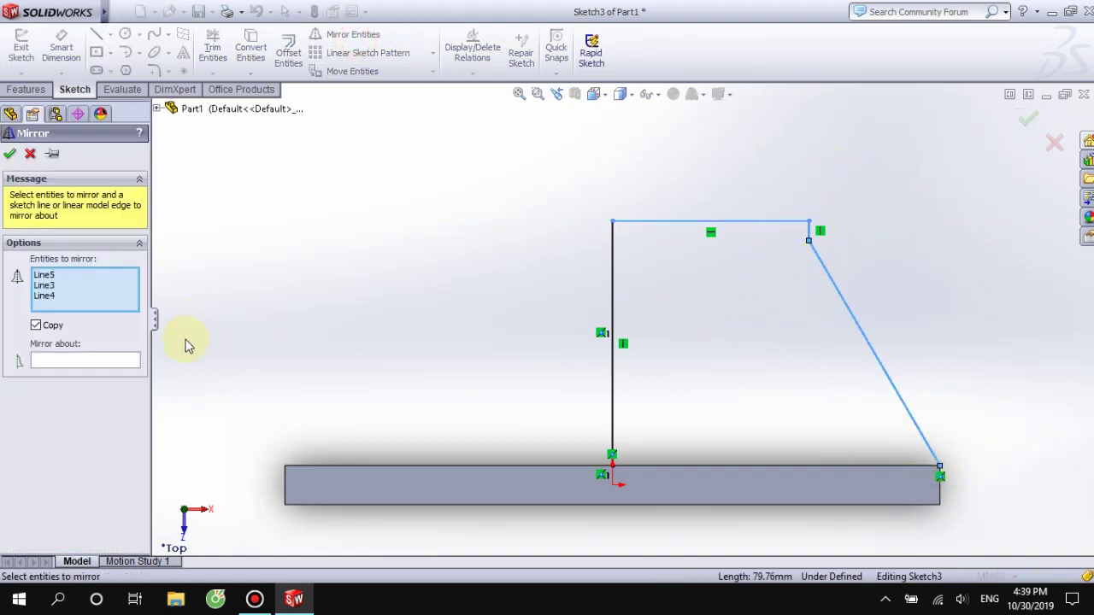
click(133, 365)
click(612, 360)
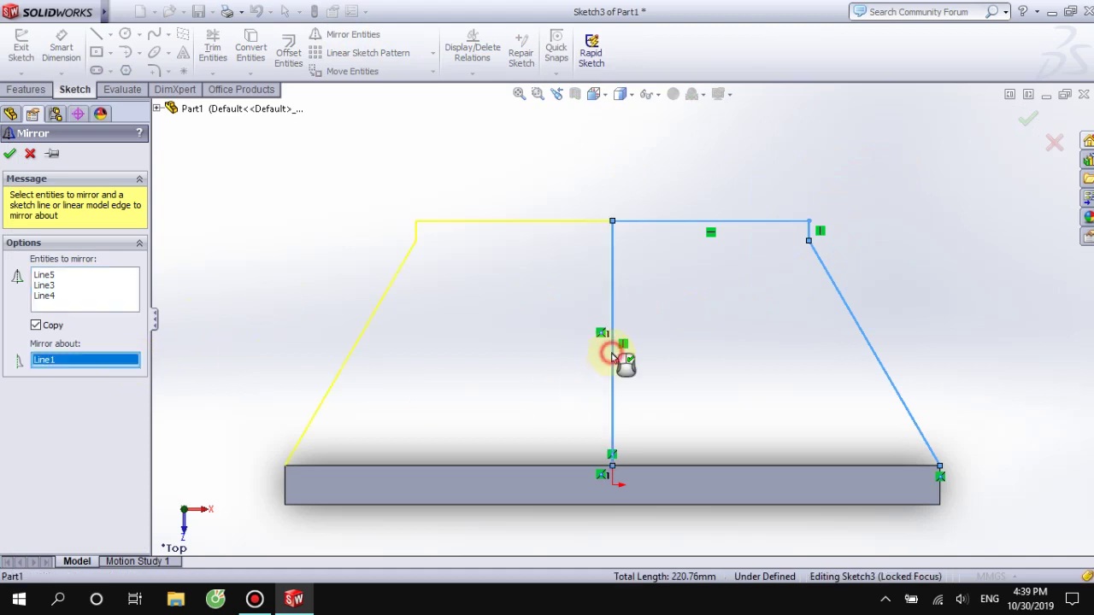
right_click(611, 360)
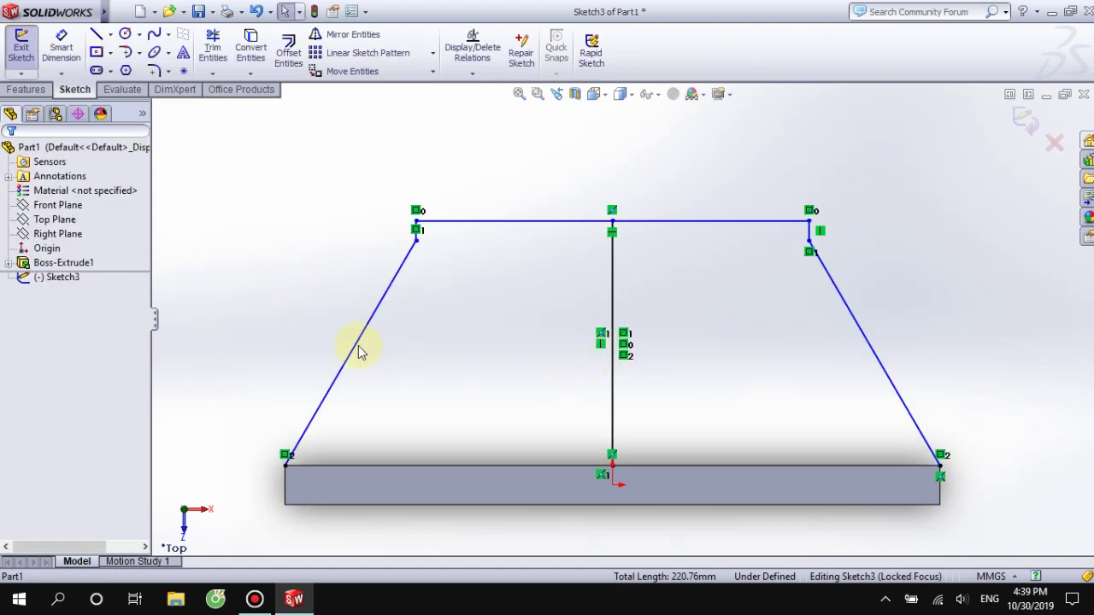
- Close the profile with a 200 mm base line and delete the vertical centre line
click(97, 34)
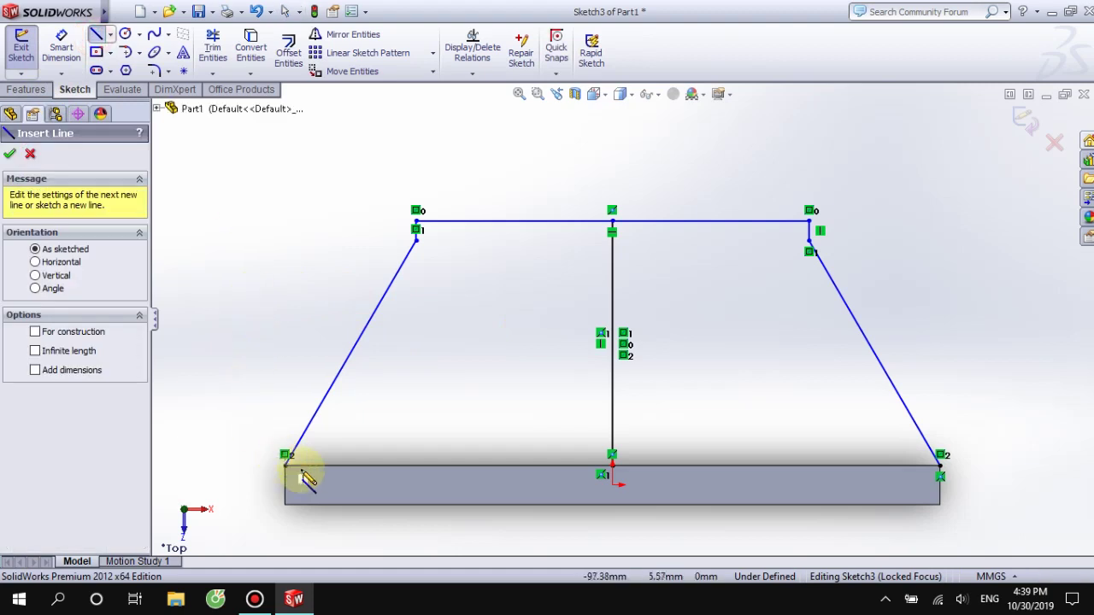
drag(286, 465, 940, 466)
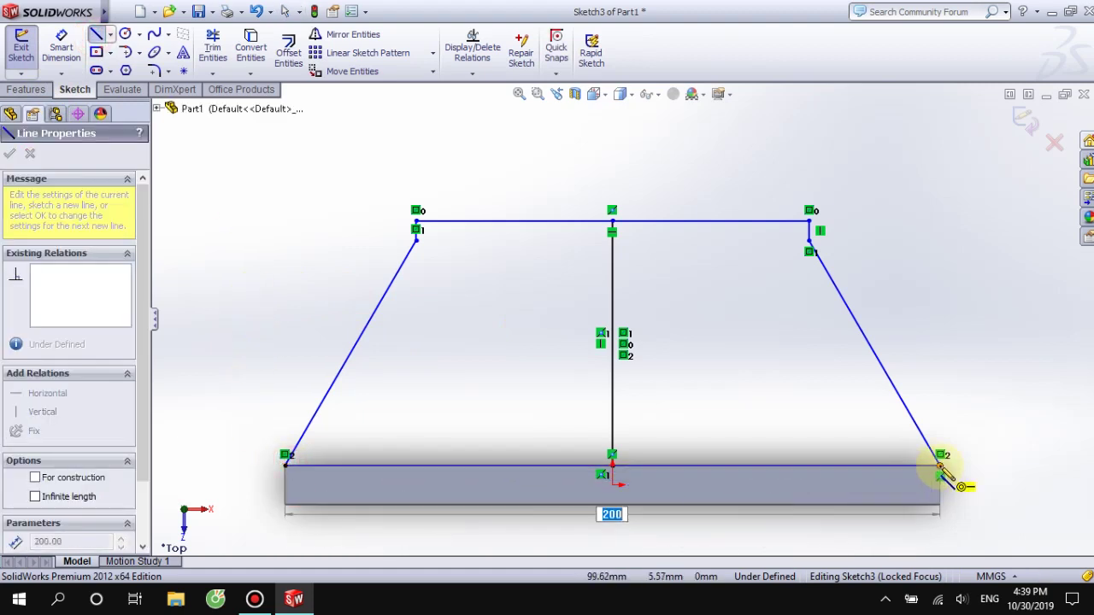
click(940, 467)
key(Escape)
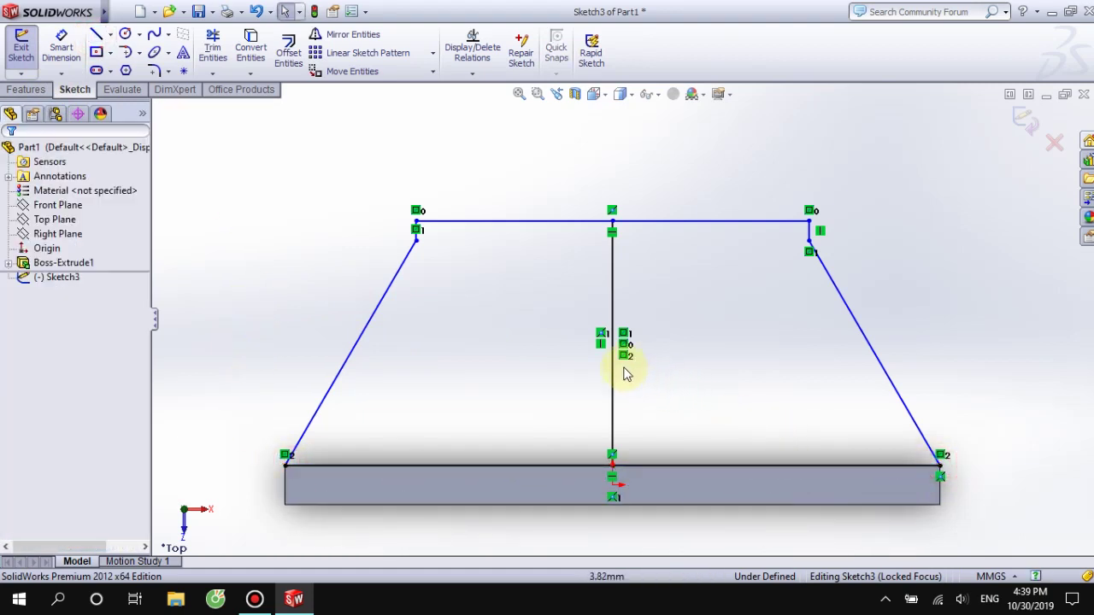
click(612, 366)
key(Delete)
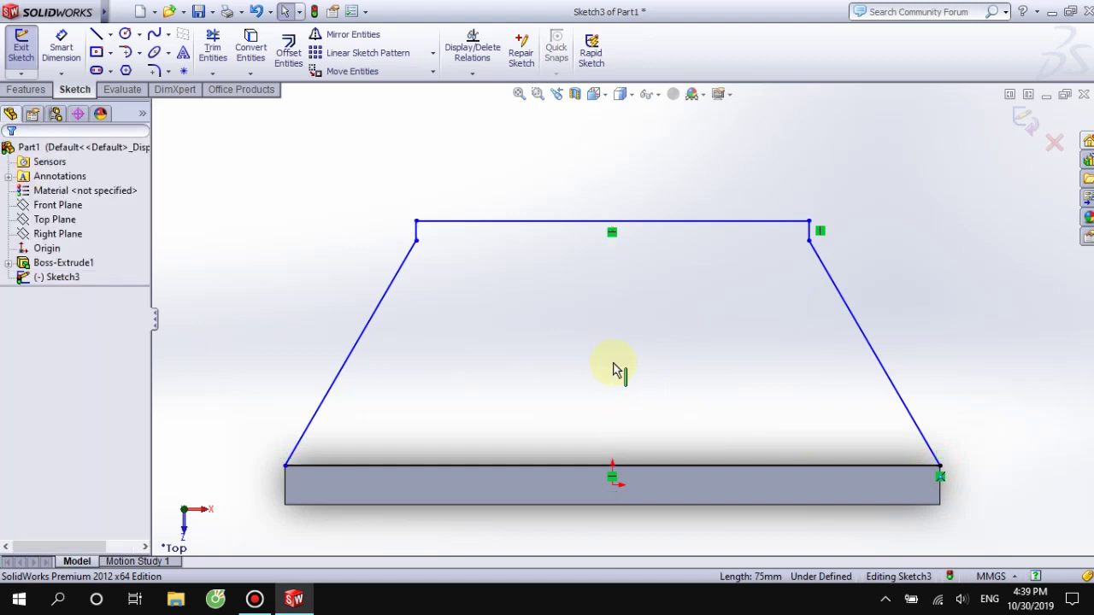
- Extrude the trapezoid 10 mm Mid Plane into an upright web, then return to Top view
click(25, 89)
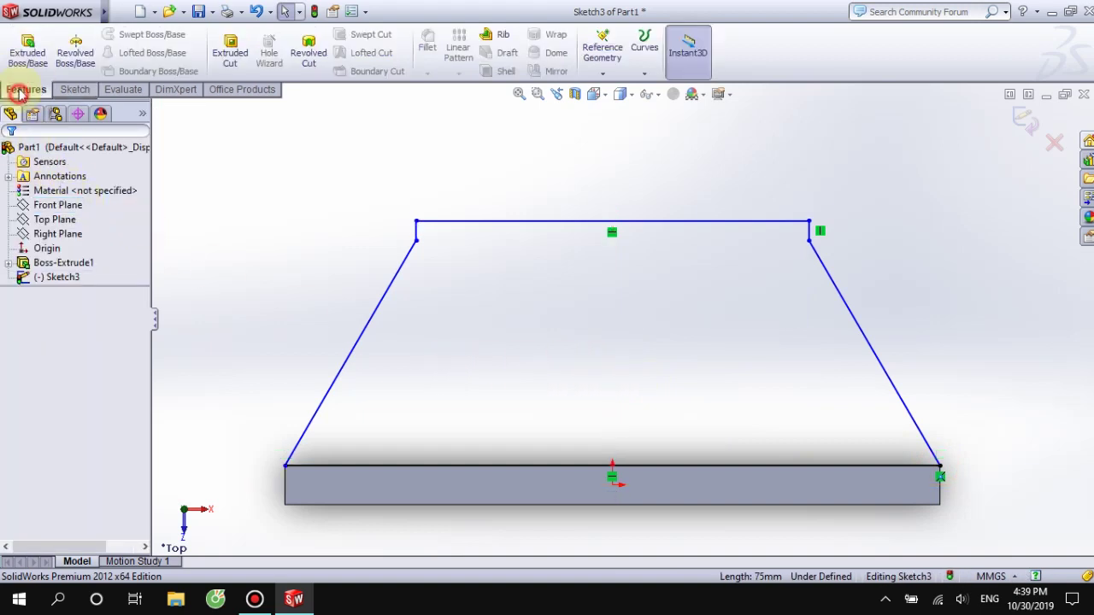
click(27, 50)
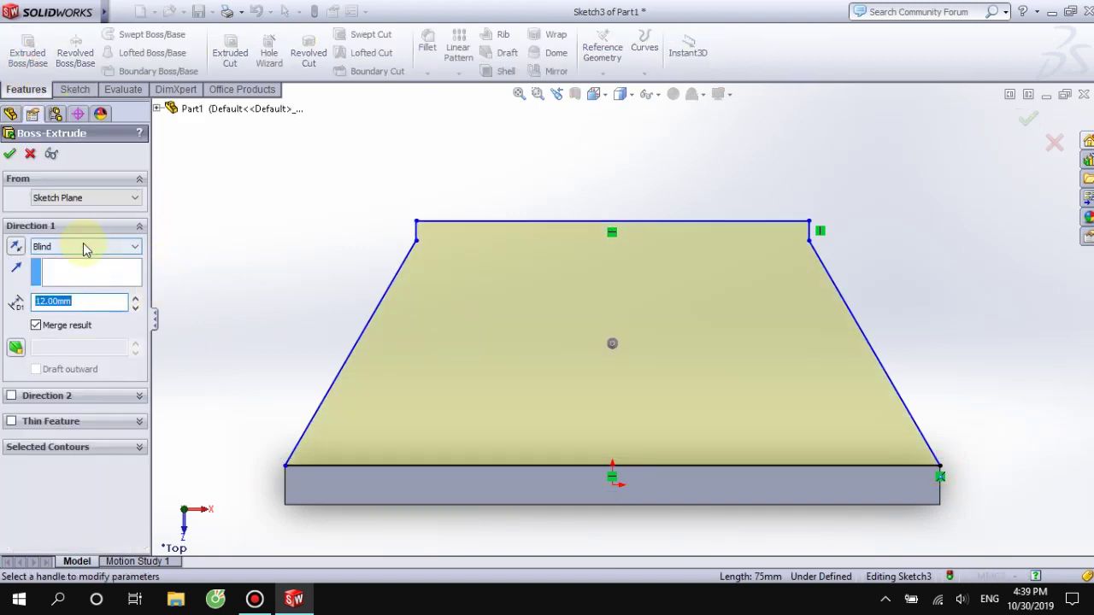
click(85, 248)
click(70, 322)
text(10)
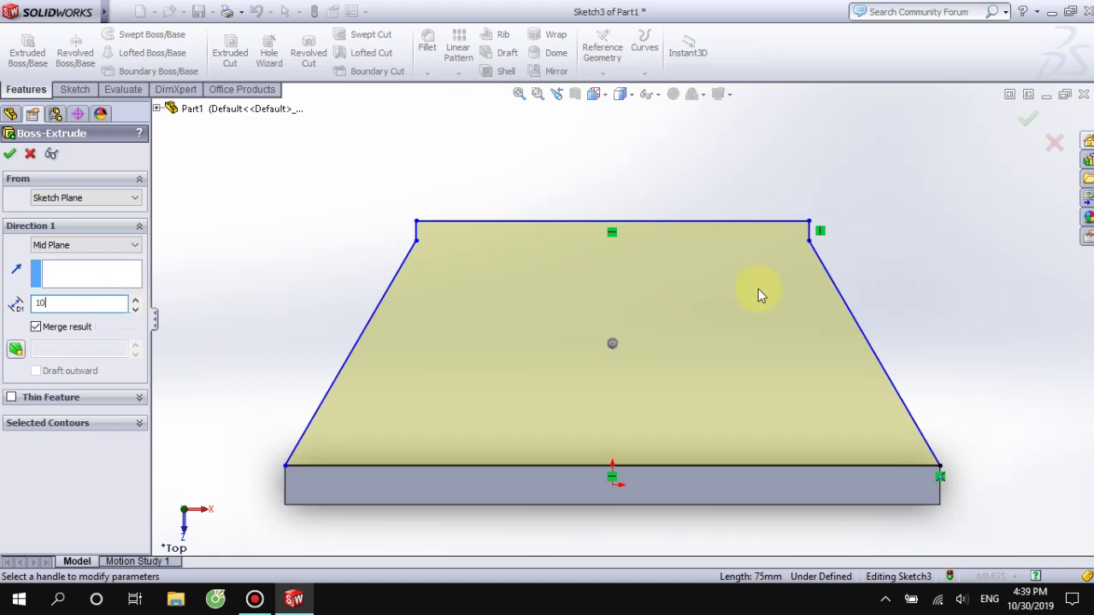
mouse_move(974, 266)
middle_down()
mouse_move(928, 299)
mouse_move(928, 313)
middle_up()
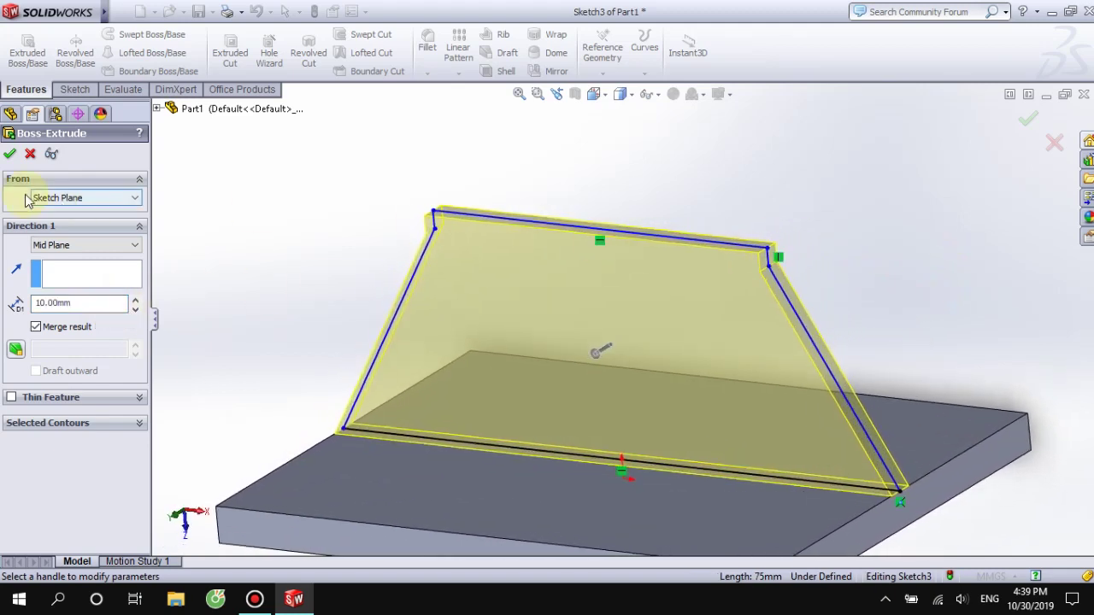
click(9, 154)
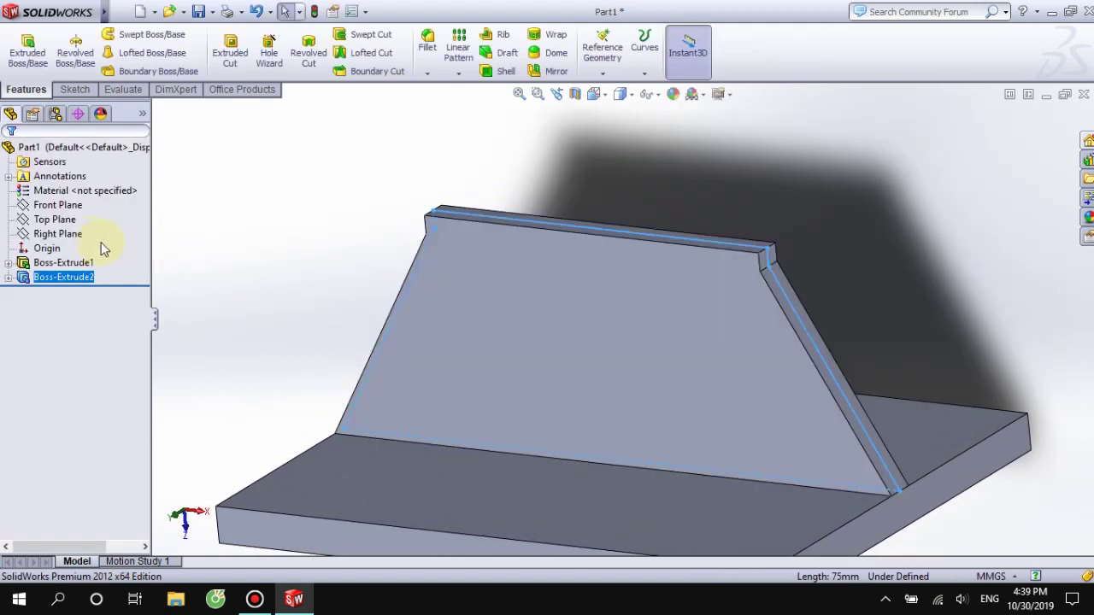
key(ctrl+5)
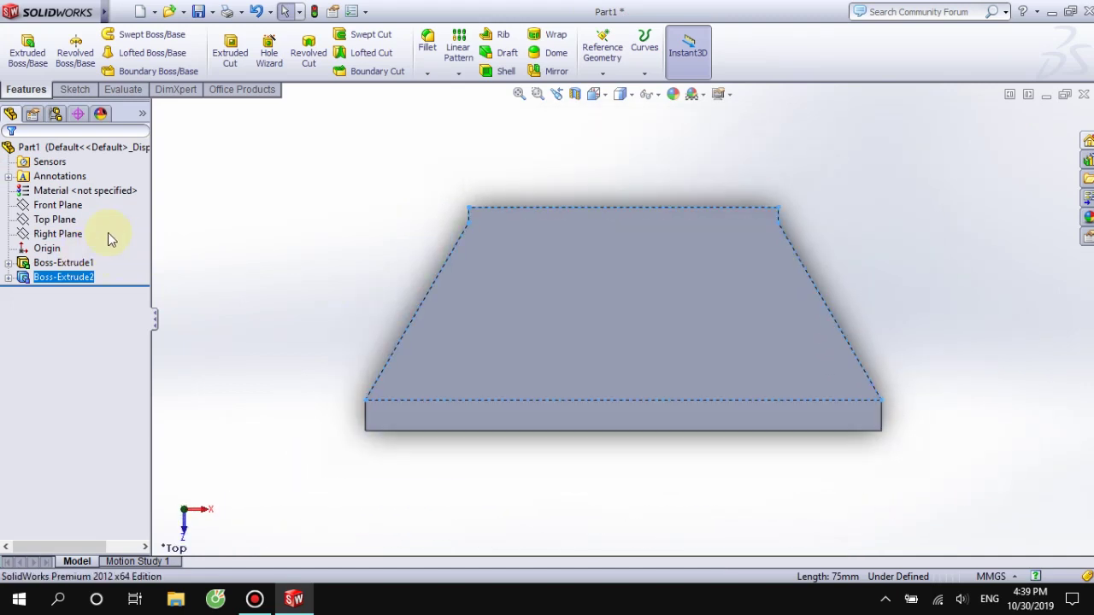
- On a Top Plane sketch, draw concentric 75 mm and 40 mm circles on the web's top edge
click(67, 220)
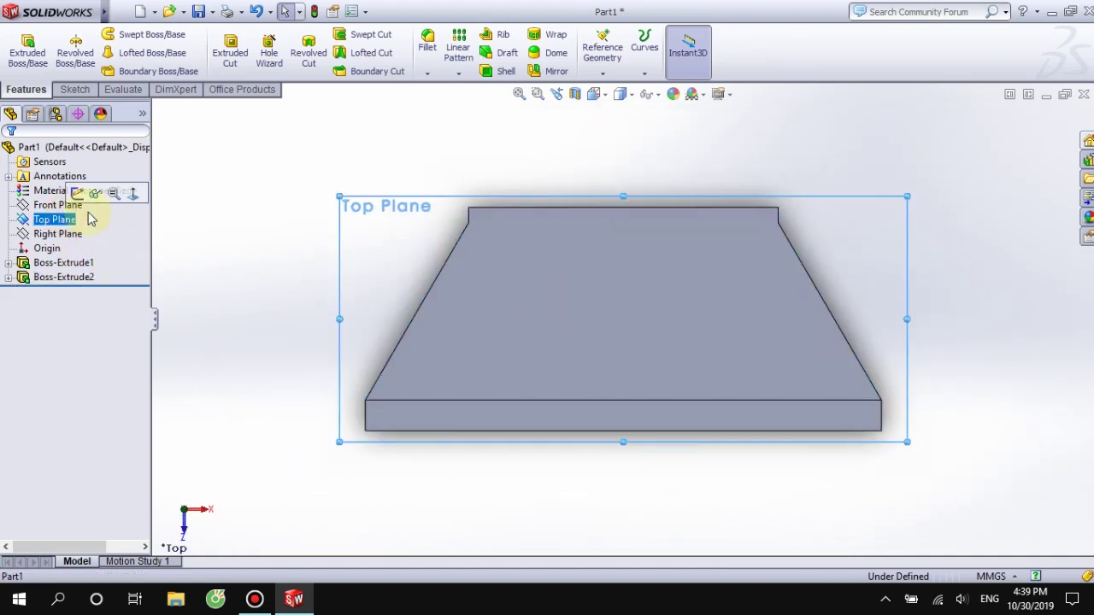
click(101, 192)
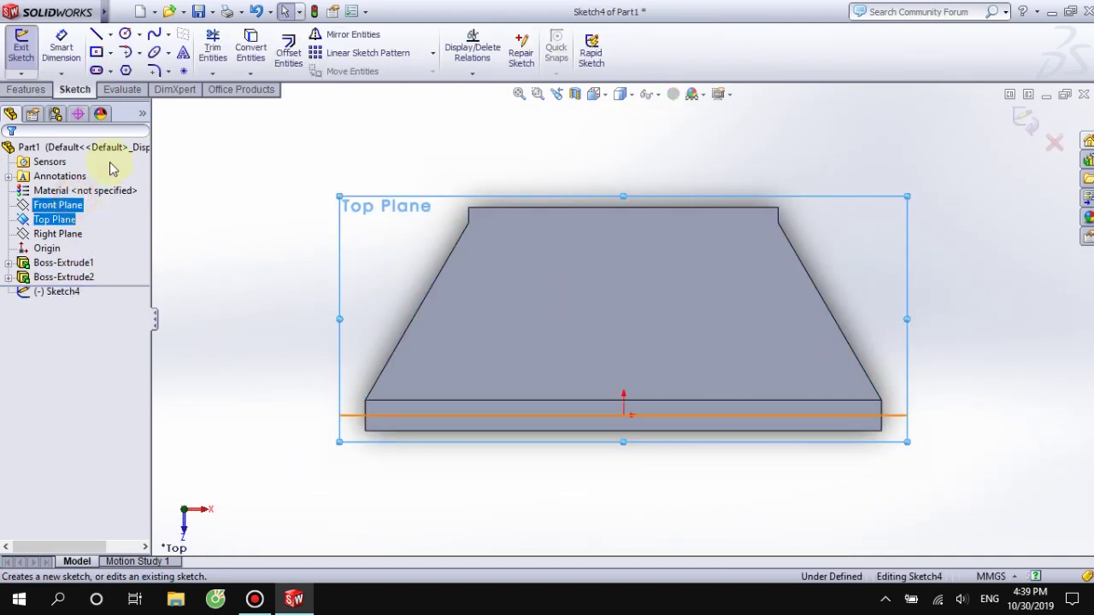
click(125, 35)
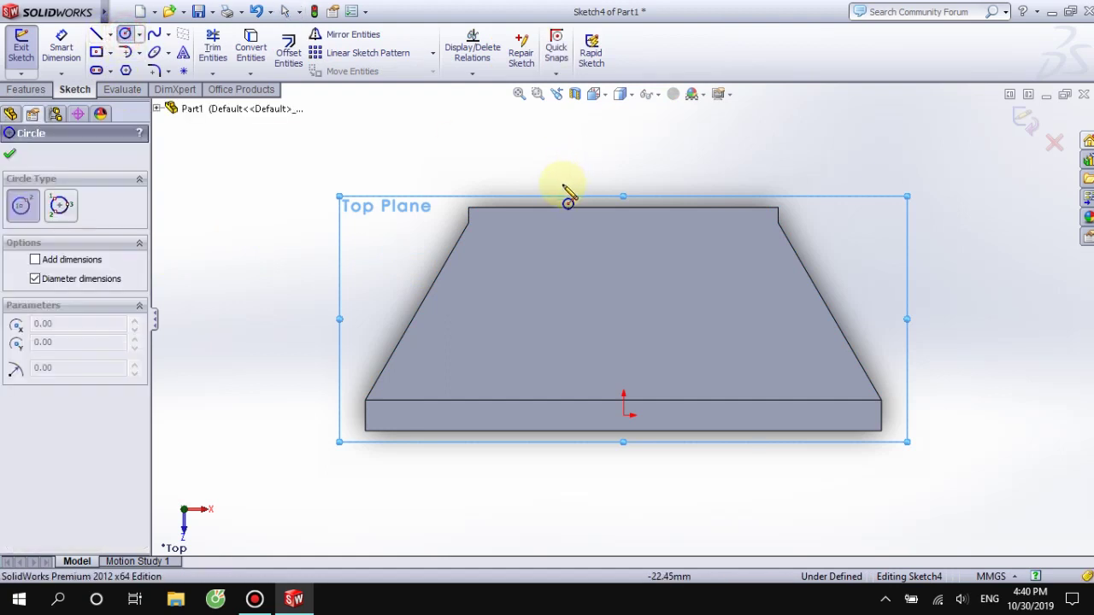
click(622, 207)
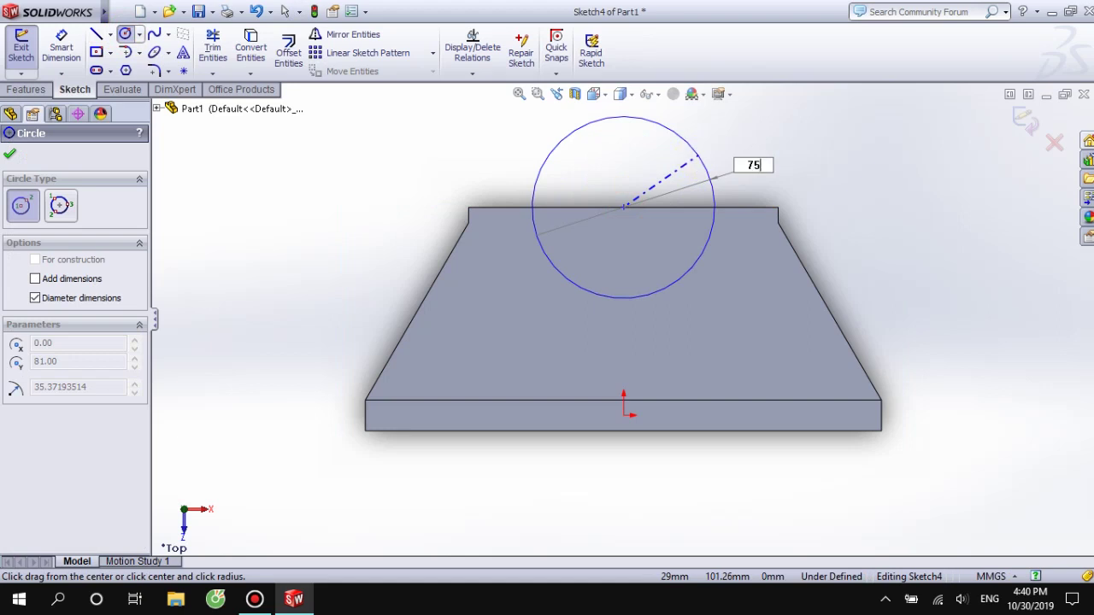
click(699, 159)
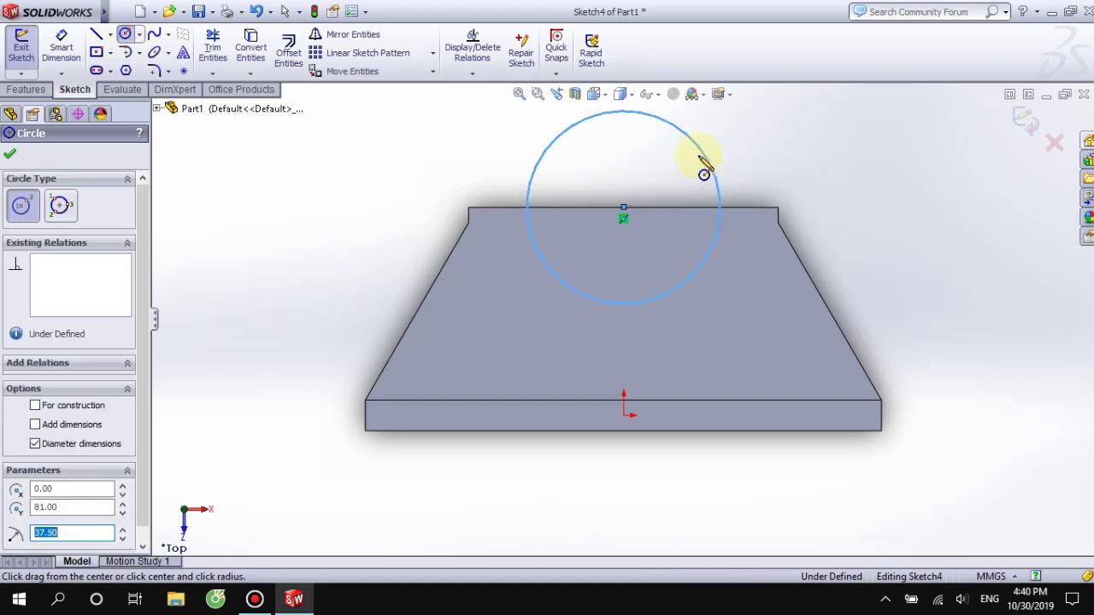
click(624, 208)
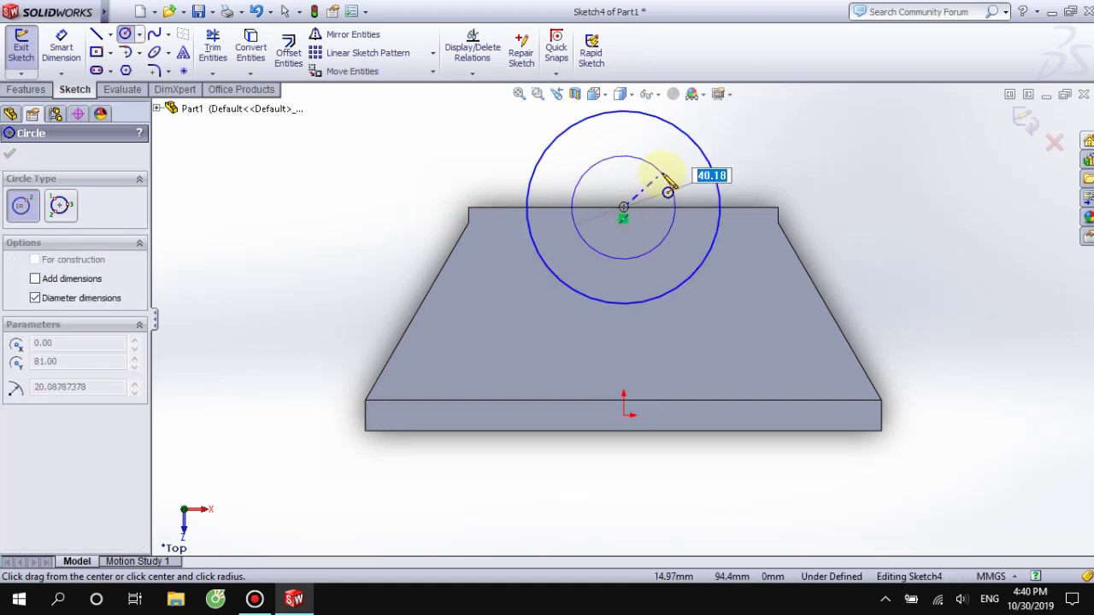
text(40)
key(Return)
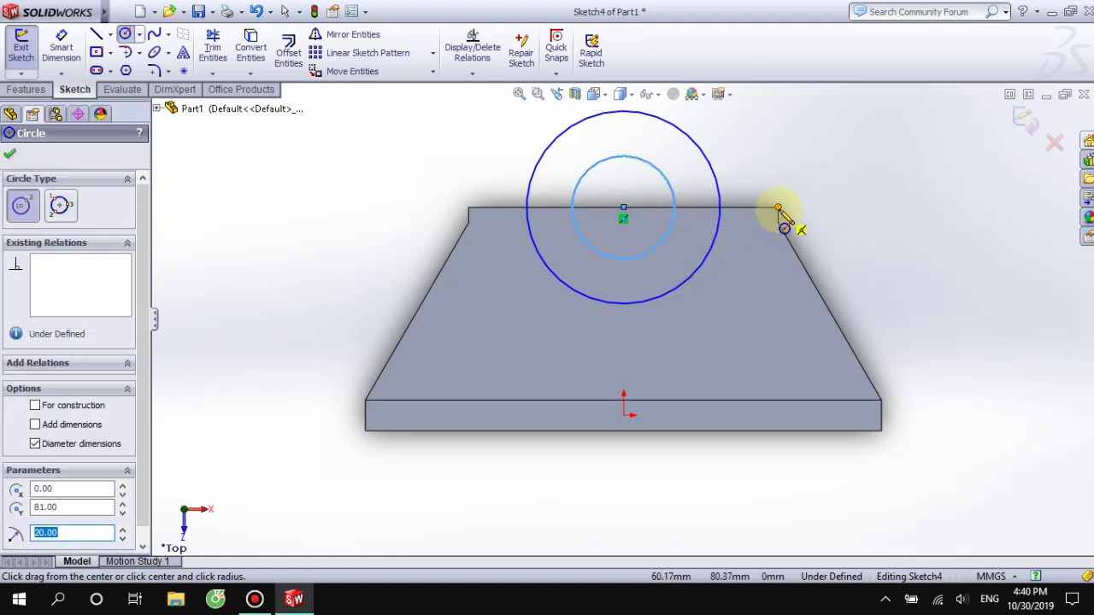
key(Escape)
- Add a 120 mm line along the top edge and a parallel line 6 mm below
key(l)
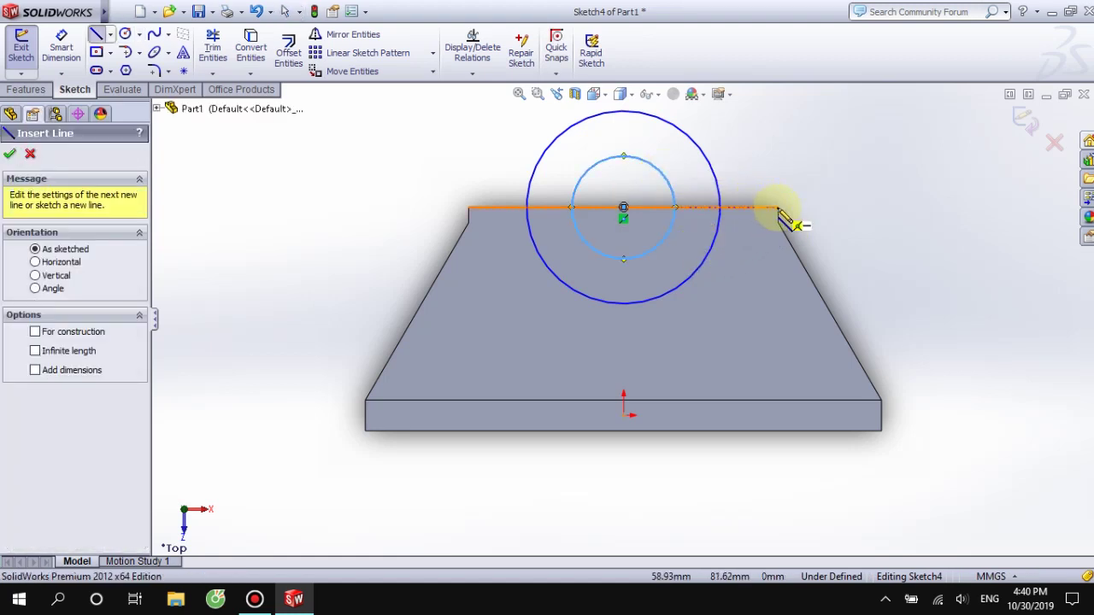
click(778, 208)
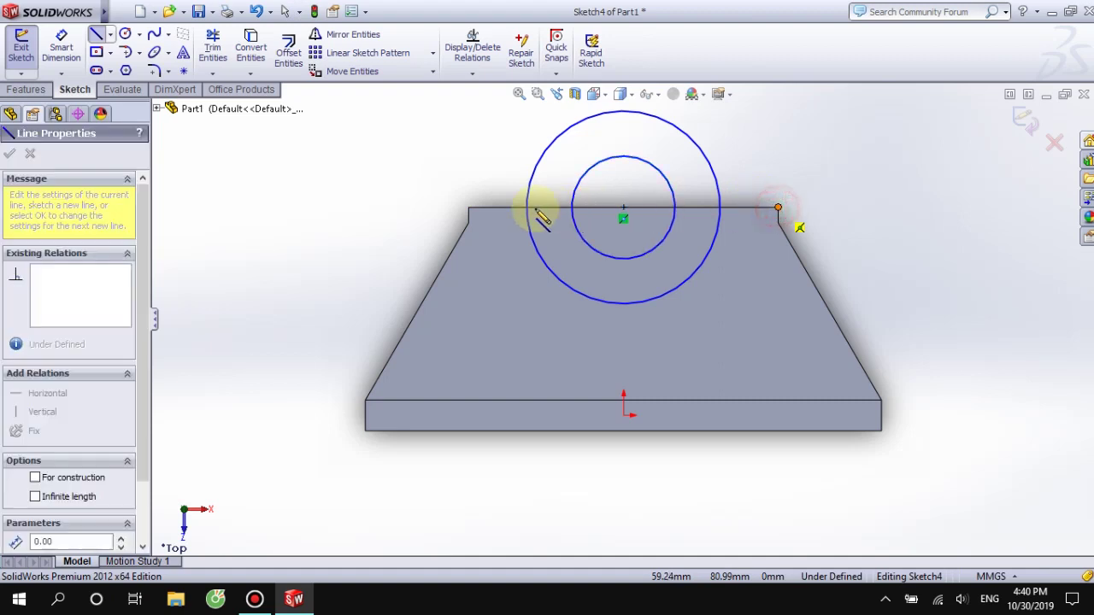
click(469, 207)
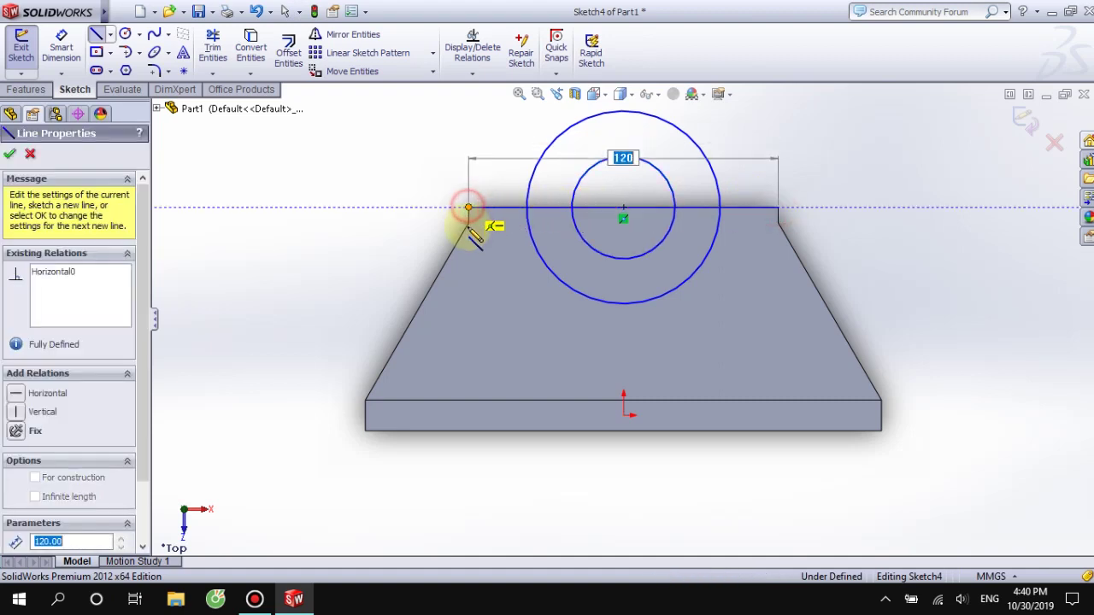
click(777, 222)
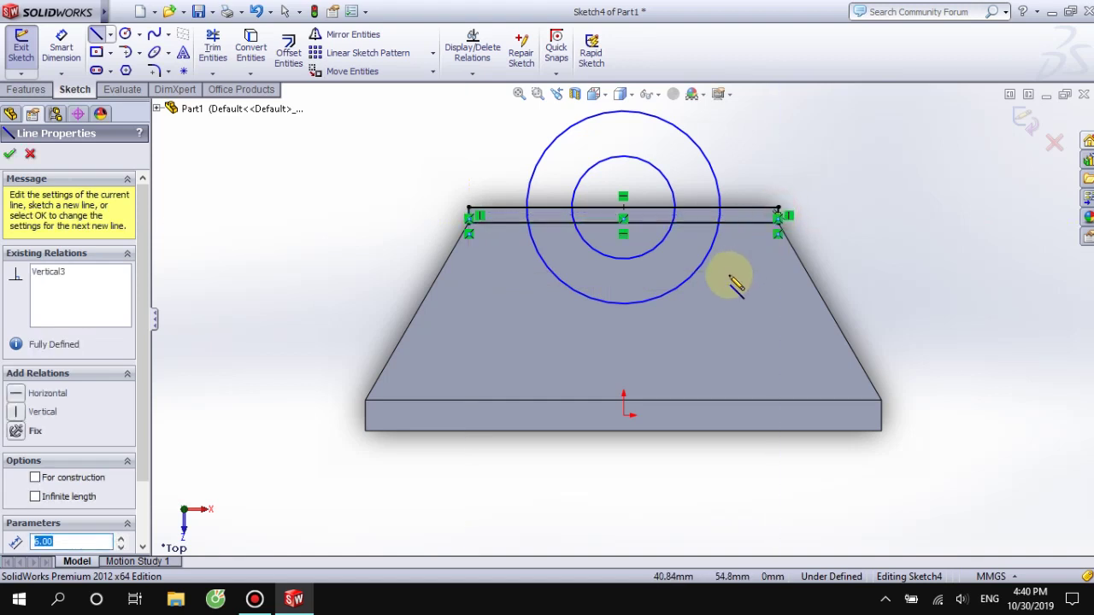
key(Escape)
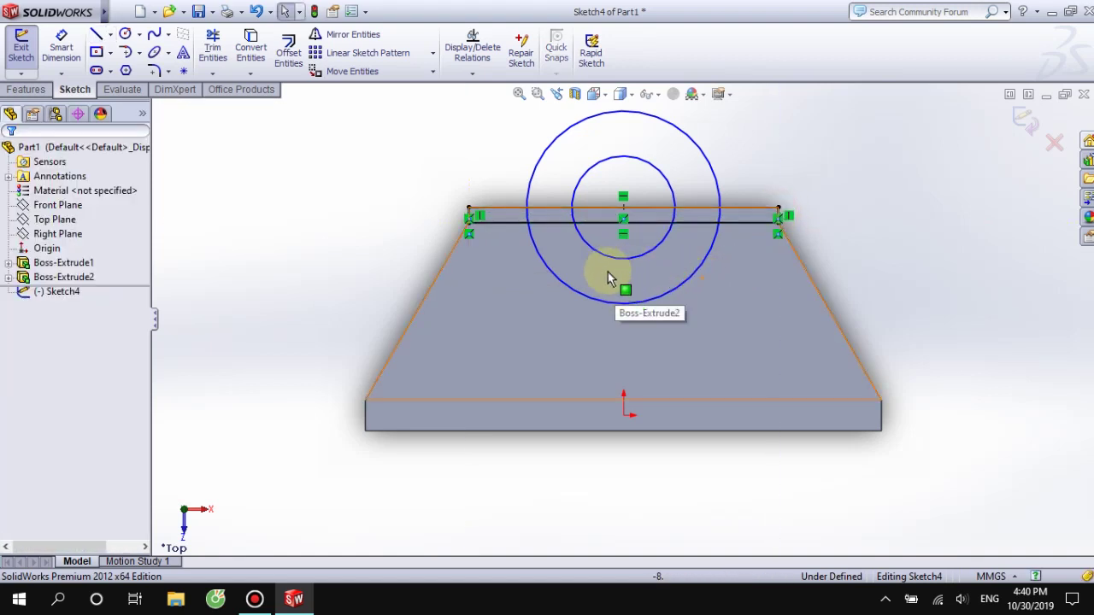
- Power-trim the circles' upper halves and the line pieces between the arcs
click(213, 47)
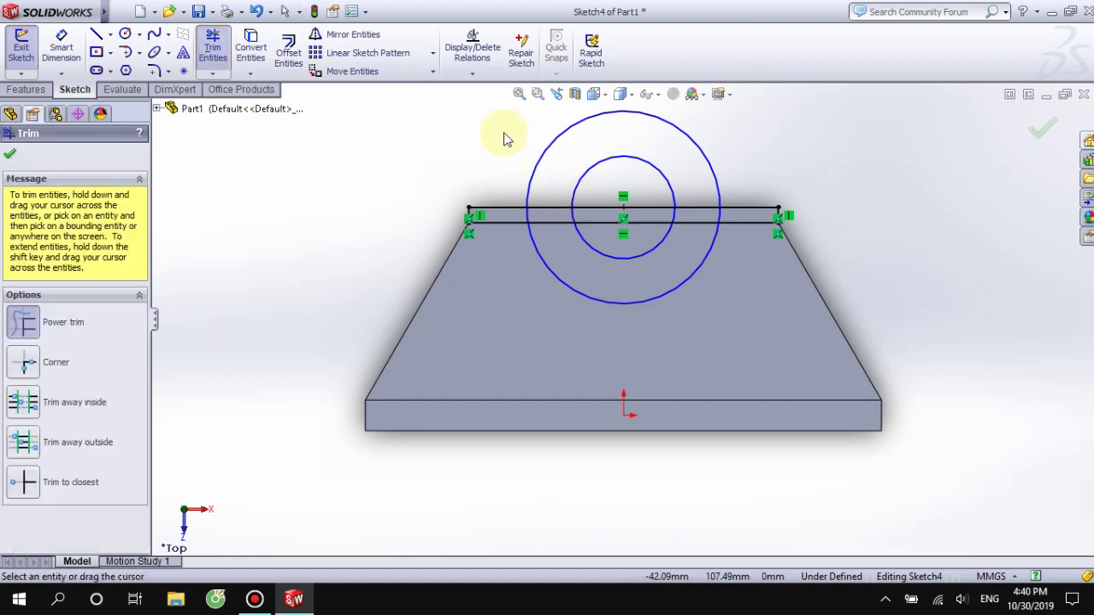
drag(504, 140, 753, 180)
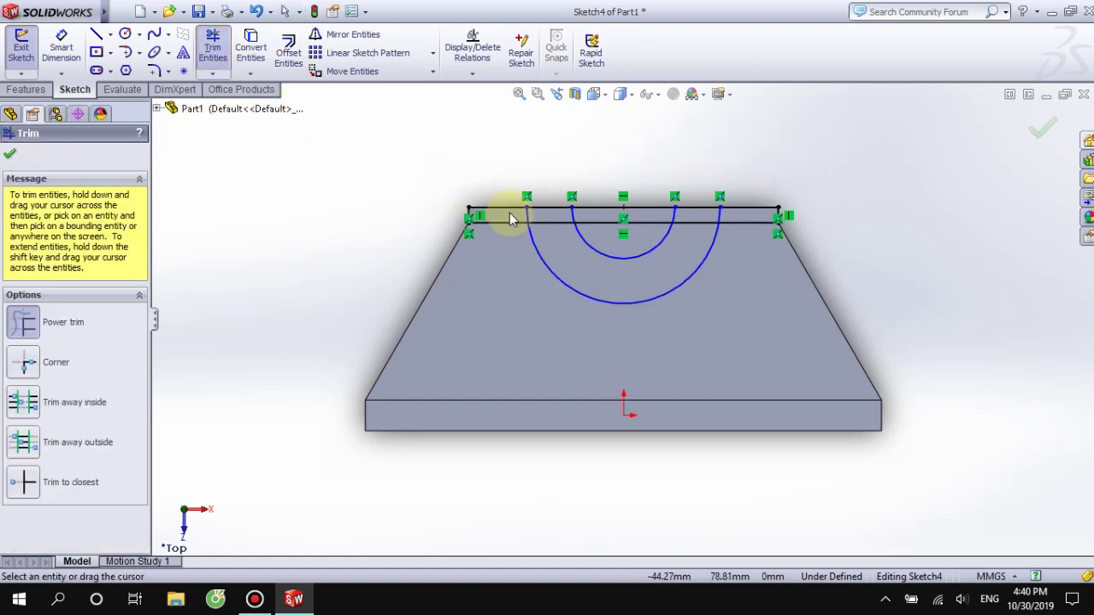
mouse_move(540, 220)
mouse_down()
mouse_move(610, 223)
mouse_move(646, 203)
mouse_move(709, 215)
mouse_up()
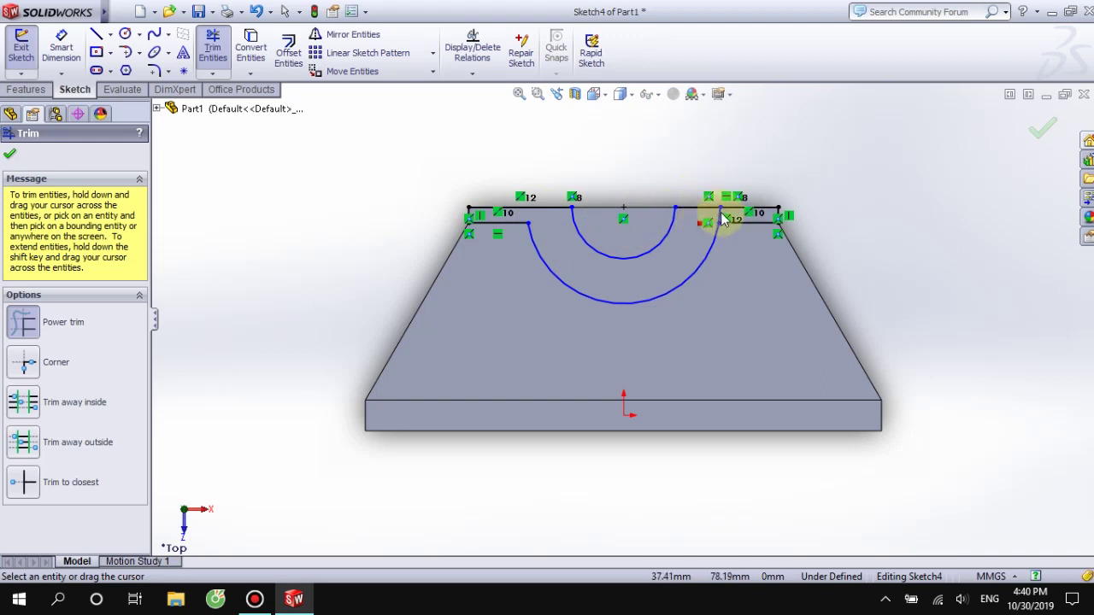
- Draw the right stem line from the base edge up to the outer arc, plus short base segments
click(97, 35)
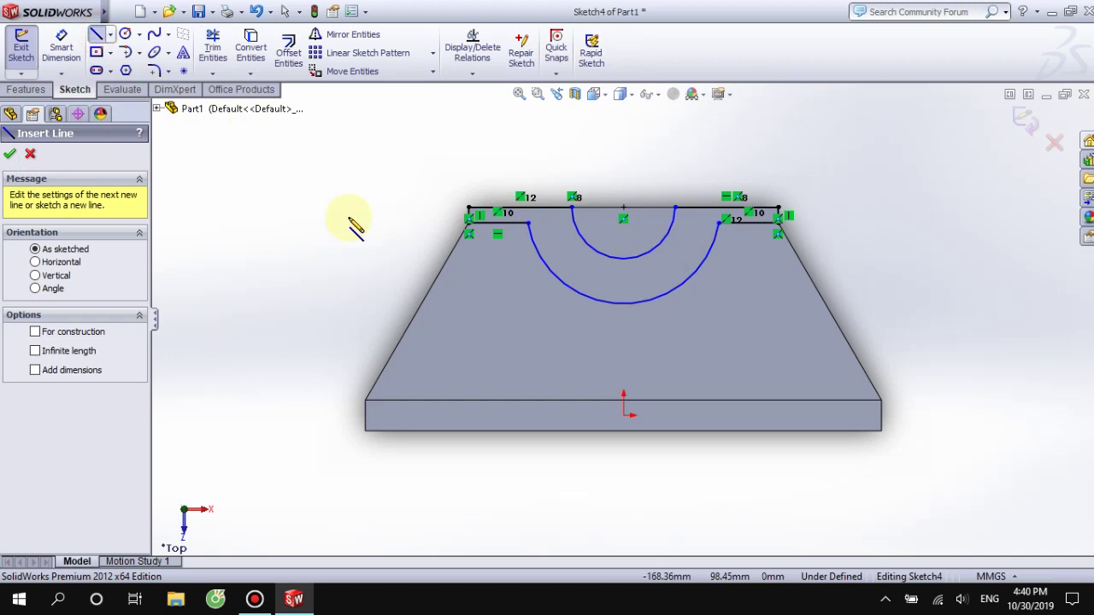
click(622, 399)
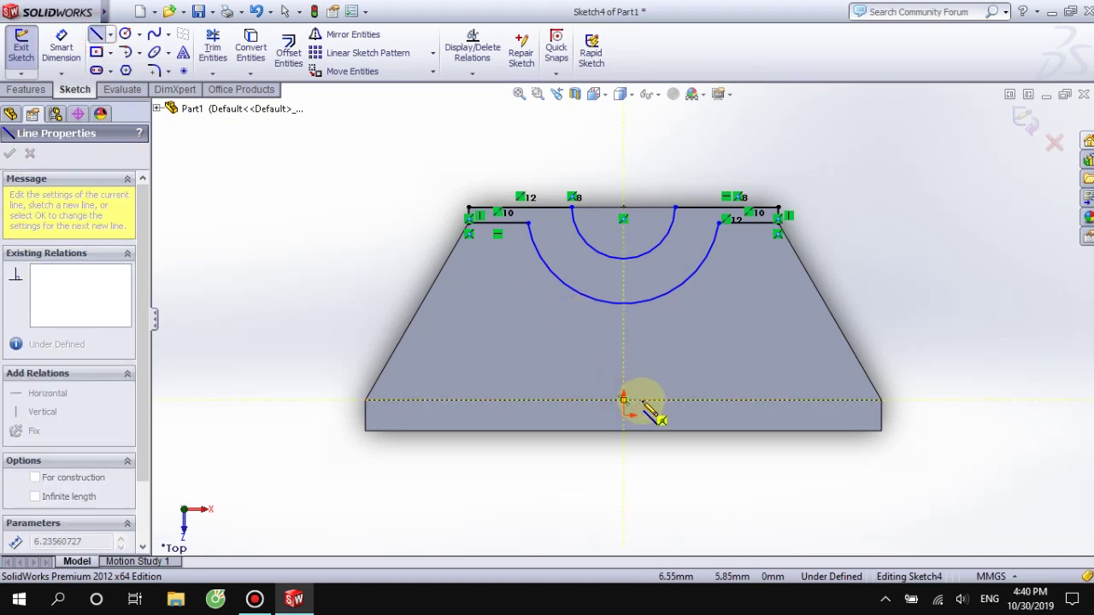
click(637, 399)
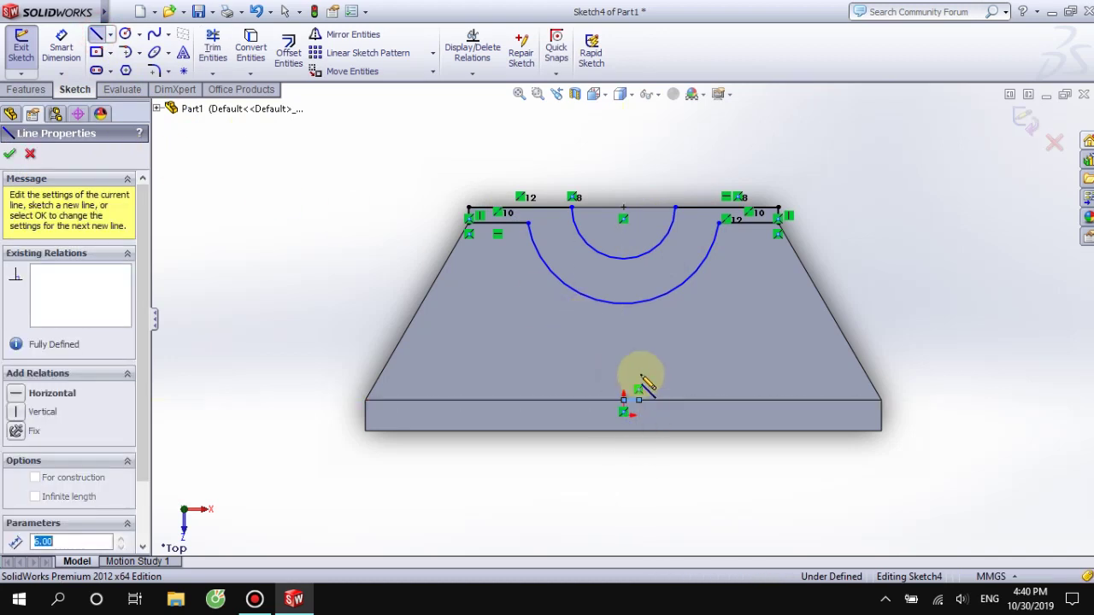
click(639, 277)
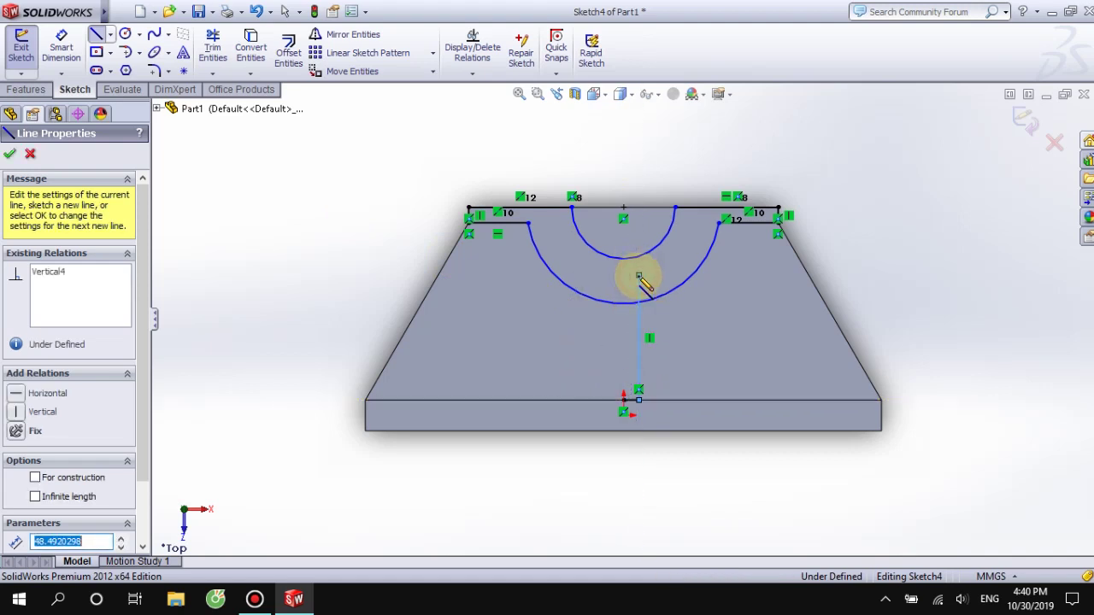
key(Escape)
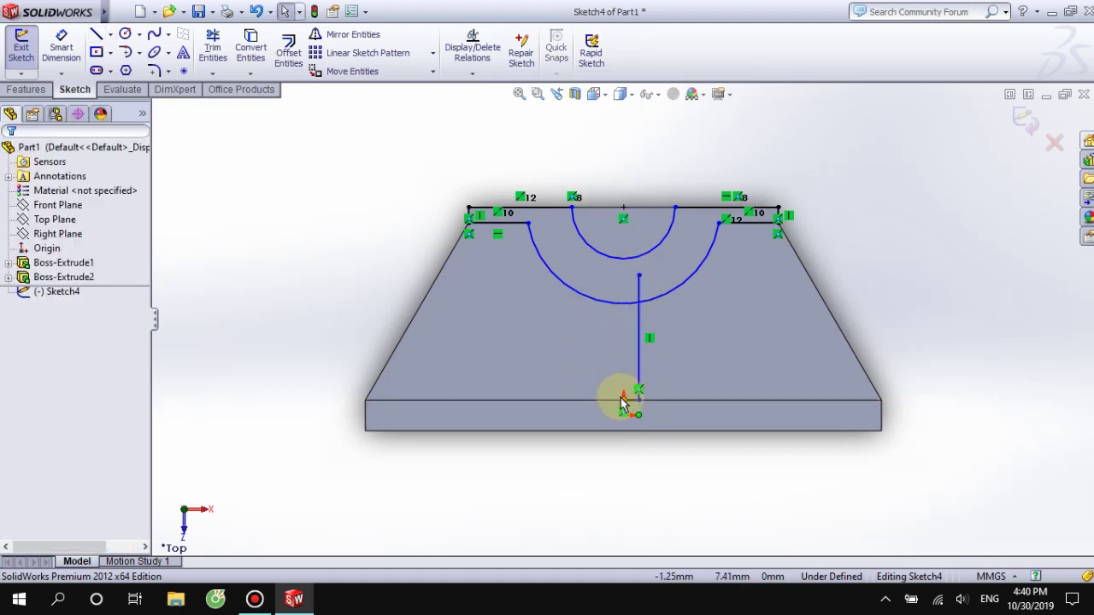
key(l)
click(622, 399)
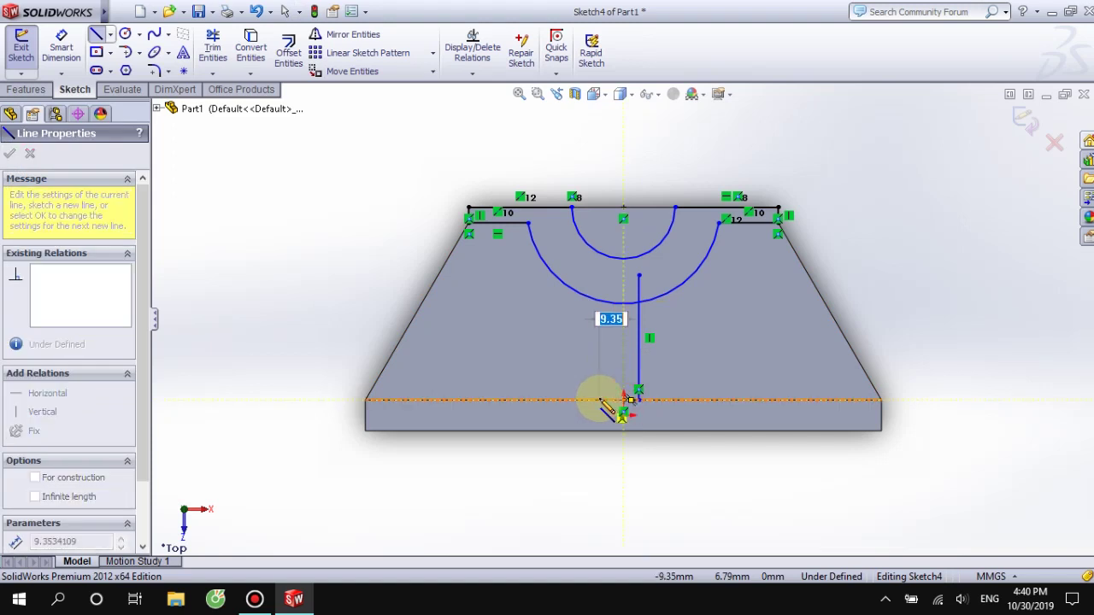
click(600, 400)
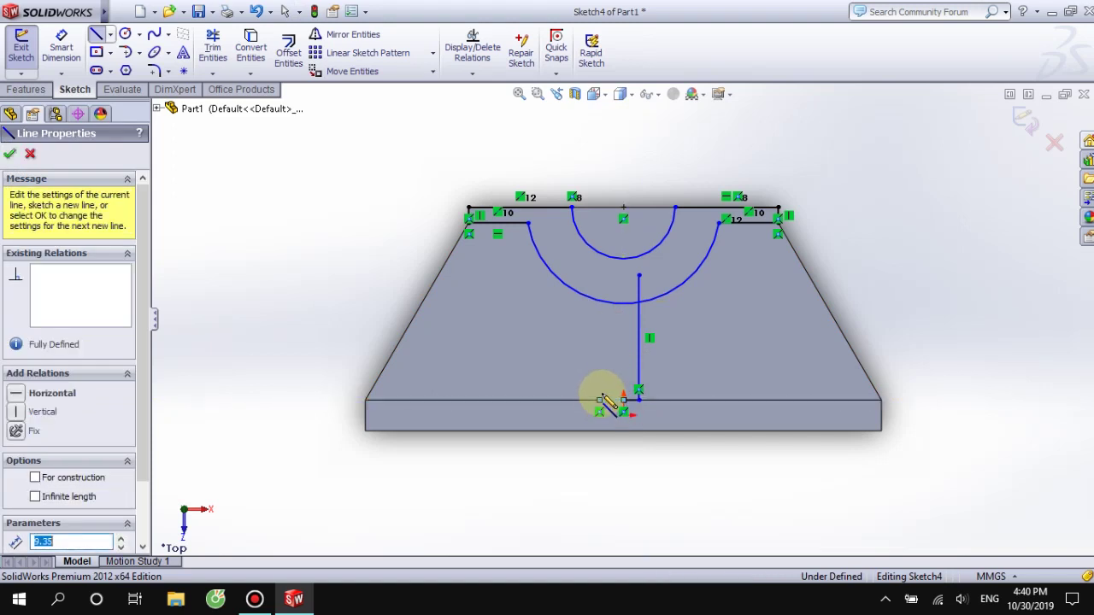
key(Escape)
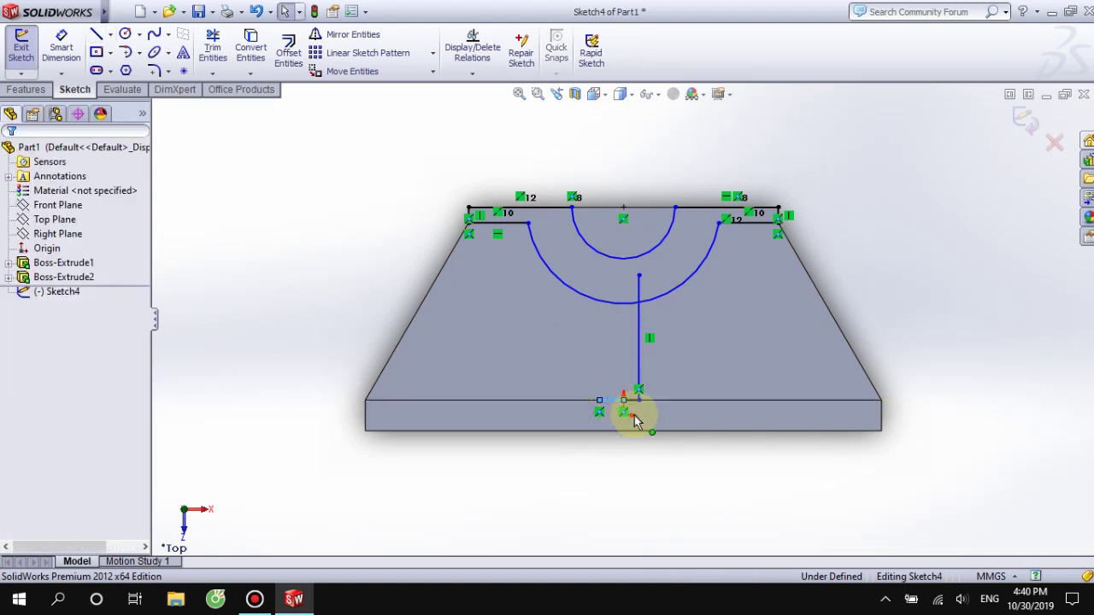
- Draw the left stem line up to the arc and trim the stubs and arc between stems
key(l)
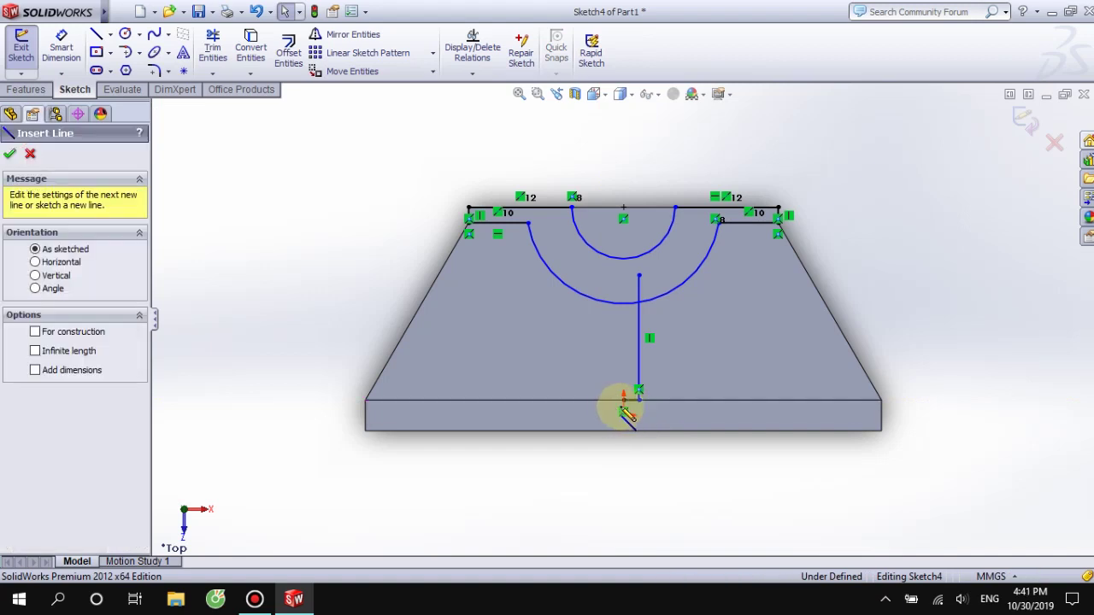
click(623, 399)
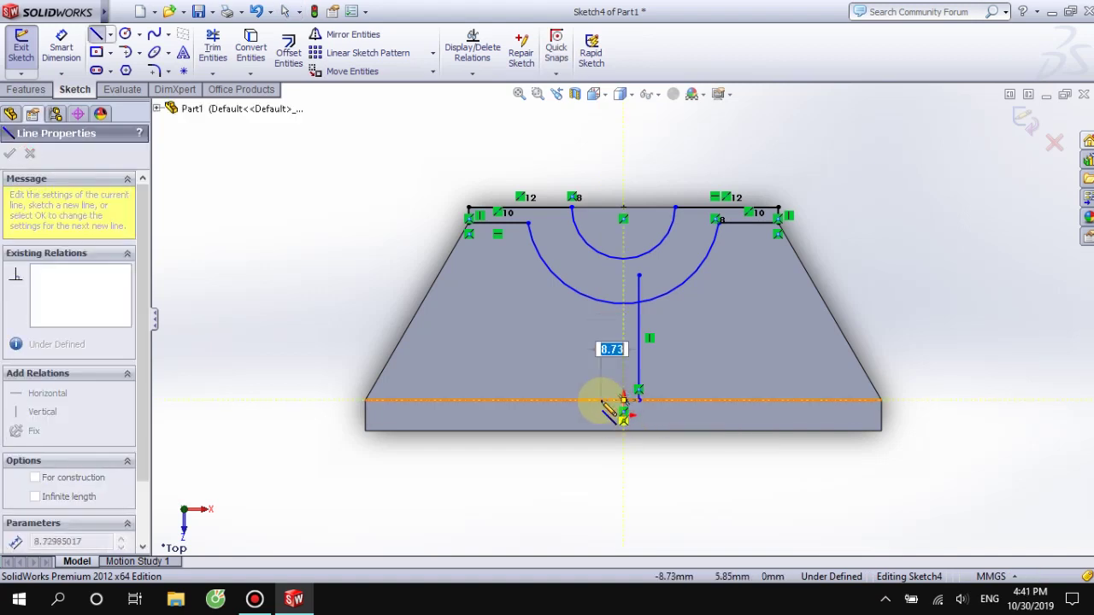
click(608, 399)
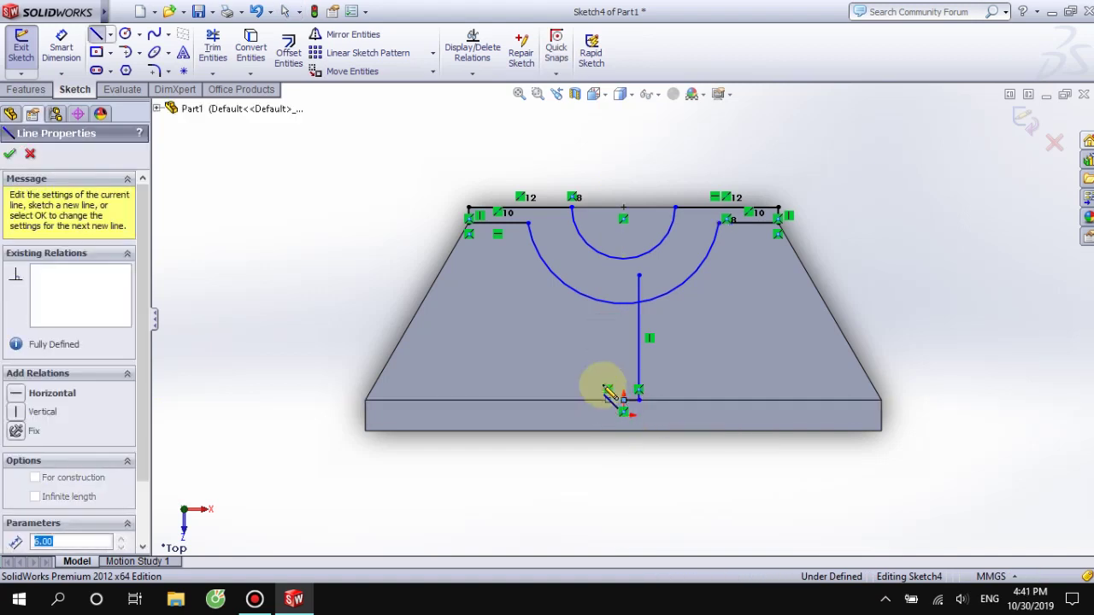
click(608, 278)
key(Escape)
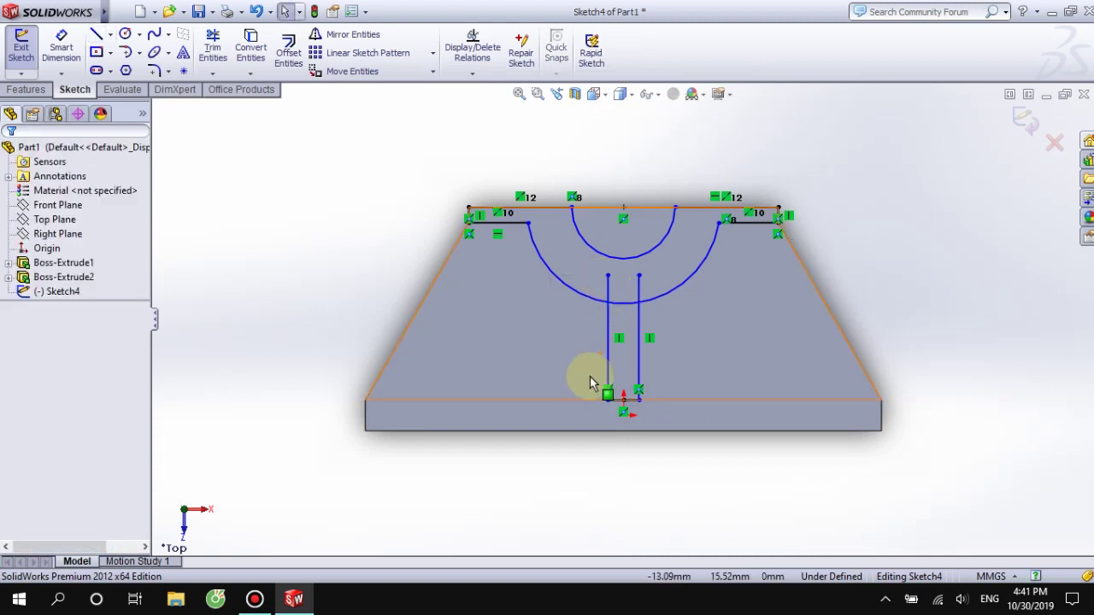
click(213, 47)
drag(598, 270, 635, 288)
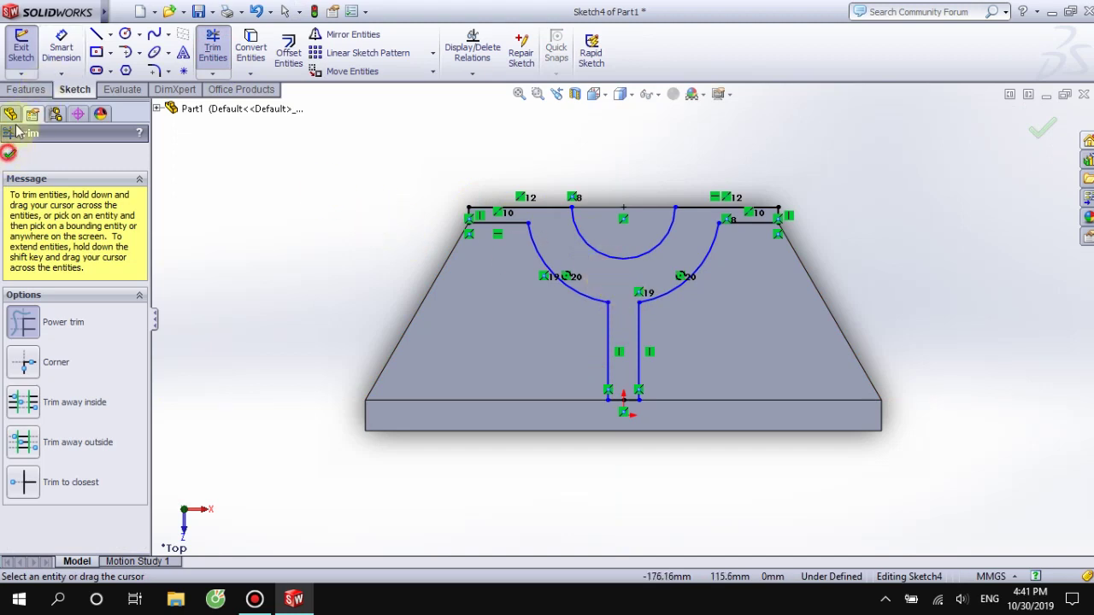
click(8, 153)
click(26, 89)
click(28, 50)
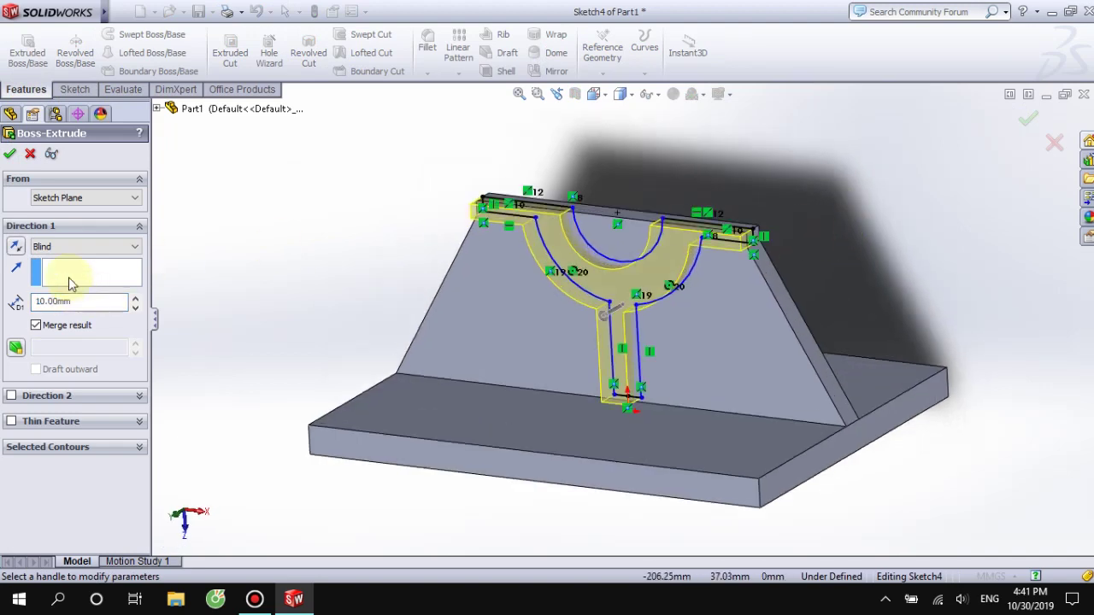
- Extrude the Y-shaped support 150 mm Mid Plane, then return to Top view
click(68, 247)
click(79, 316)
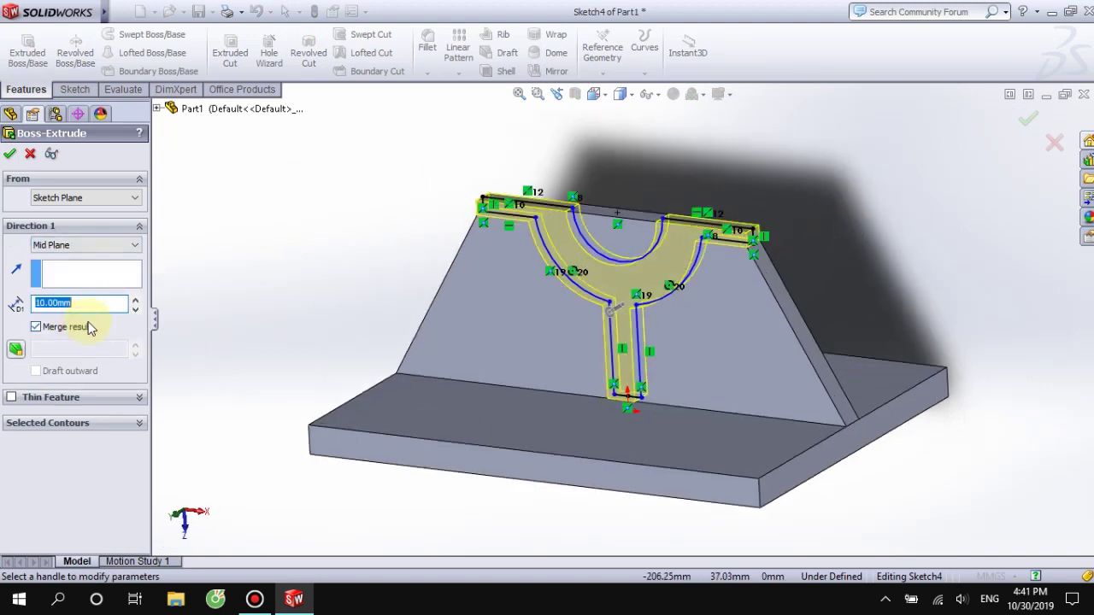
text(150)
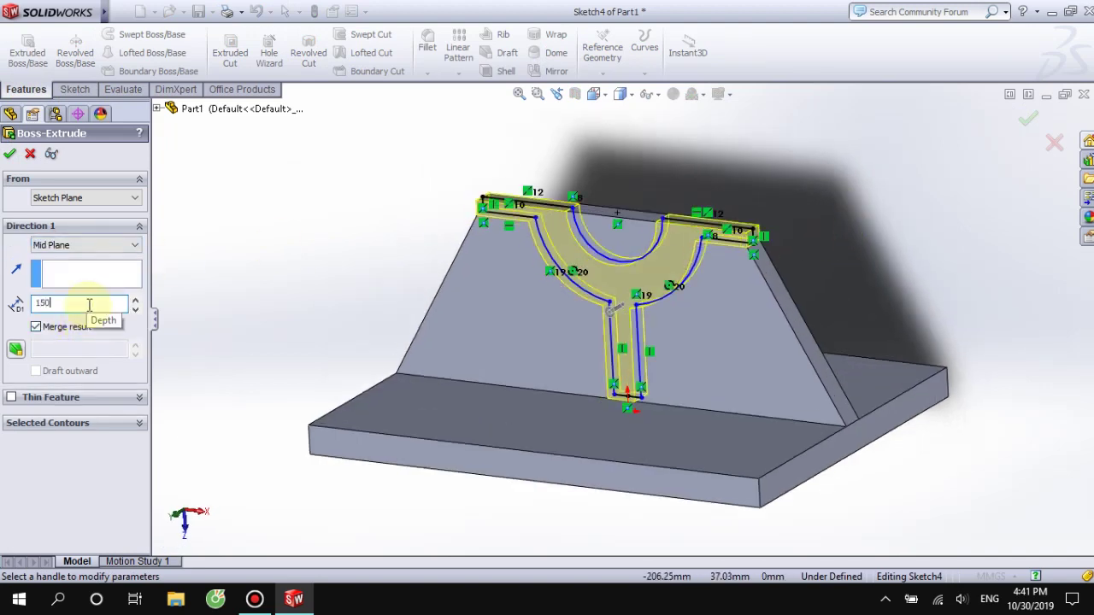
click(10, 154)
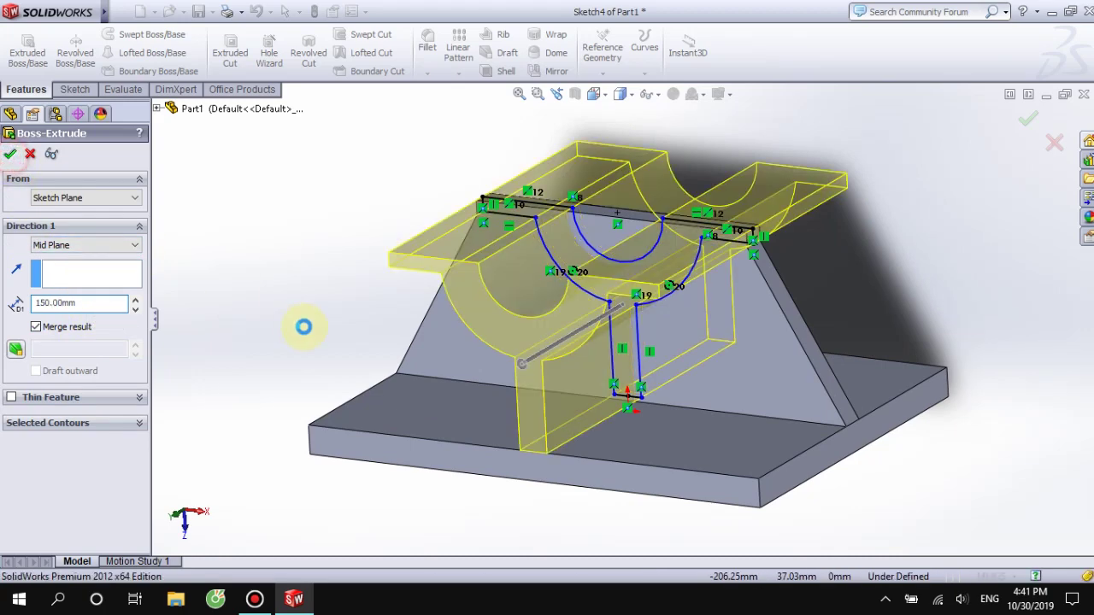
middle_drag(261, 254, 290, 281)
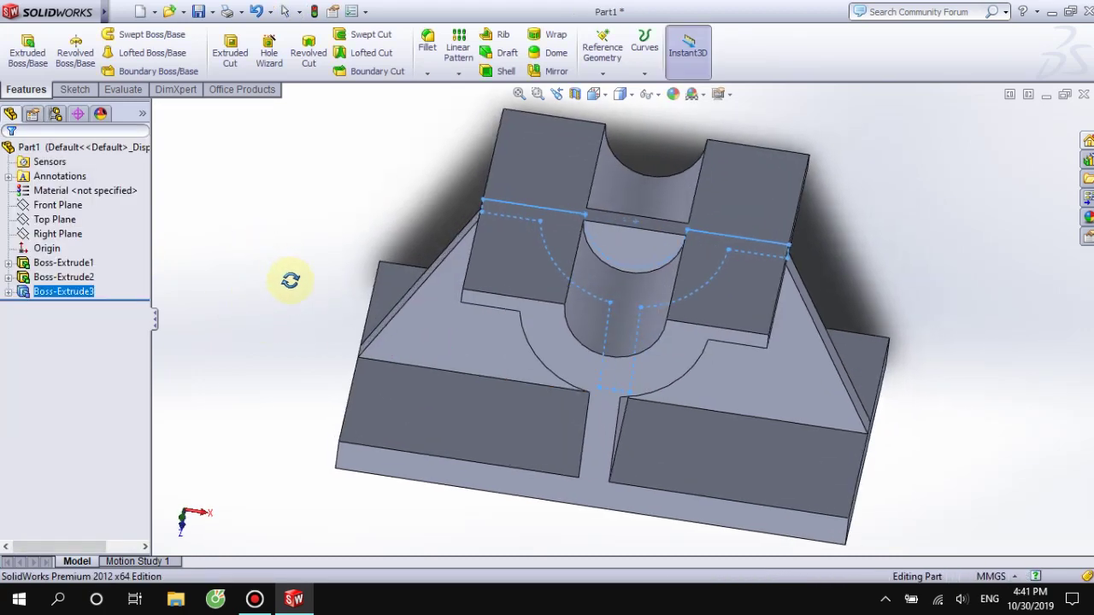
click(955, 281)
mouse_move(908, 261)
middle_down()
mouse_move(925, 252)
mouse_move(915, 225)
mouse_move(870, 272)
middle_up()
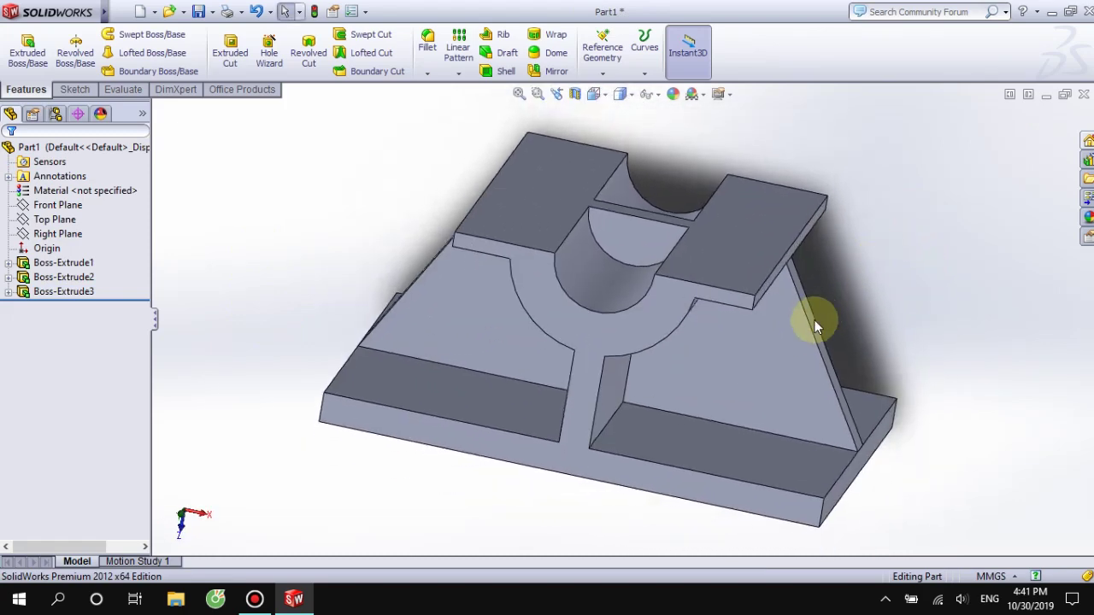
key(ctrl+5)
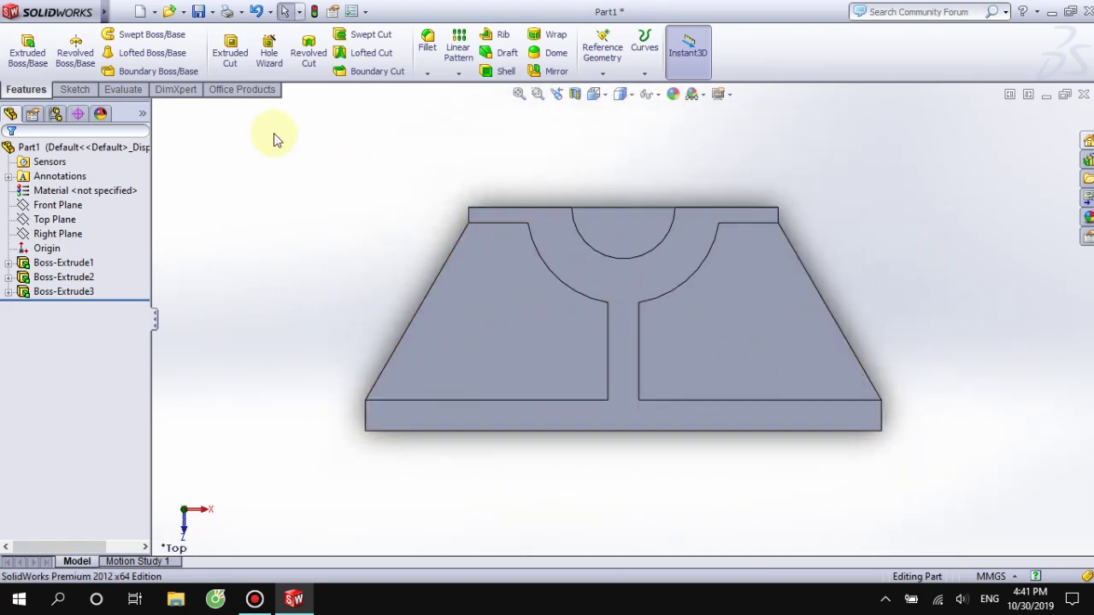
- Start a Top Plane sketch with a Ø50 circle centred on the top edge's midpoint
click(75, 89)
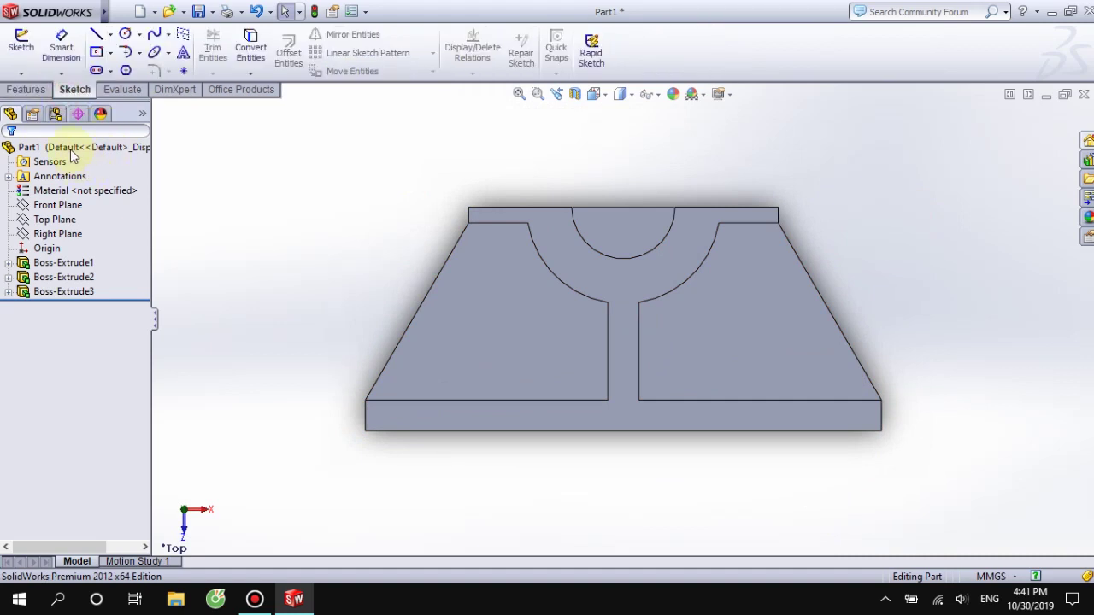
click(72, 221)
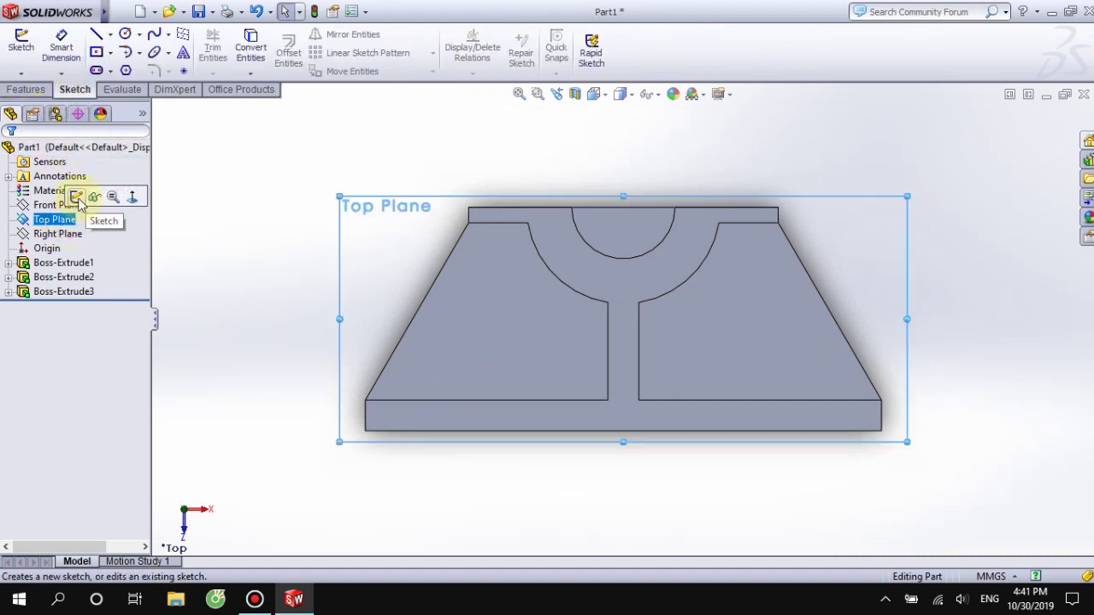
click(80, 201)
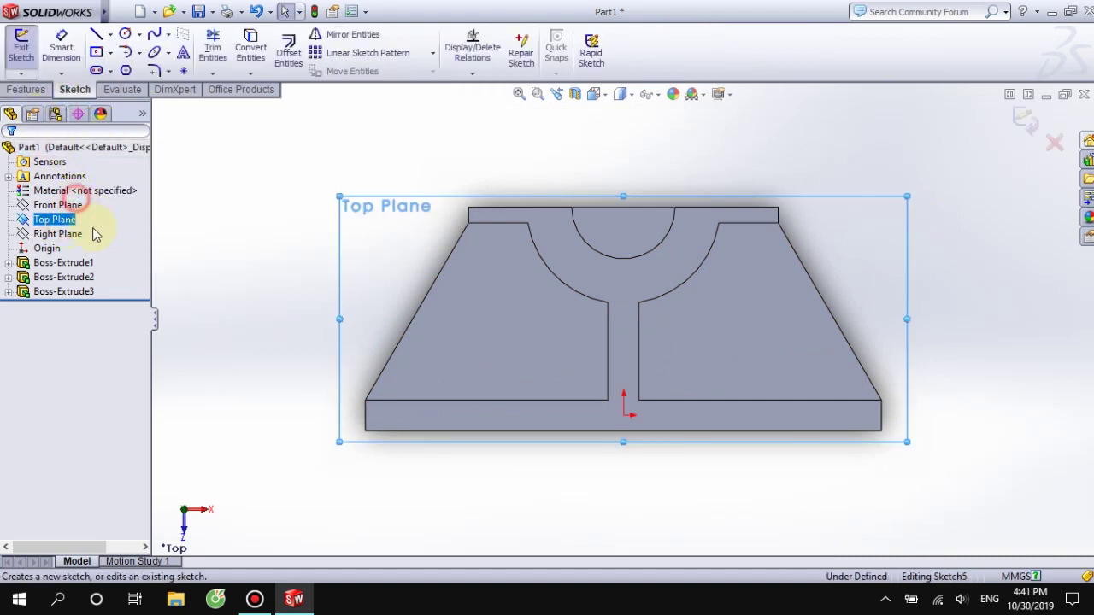
click(124, 36)
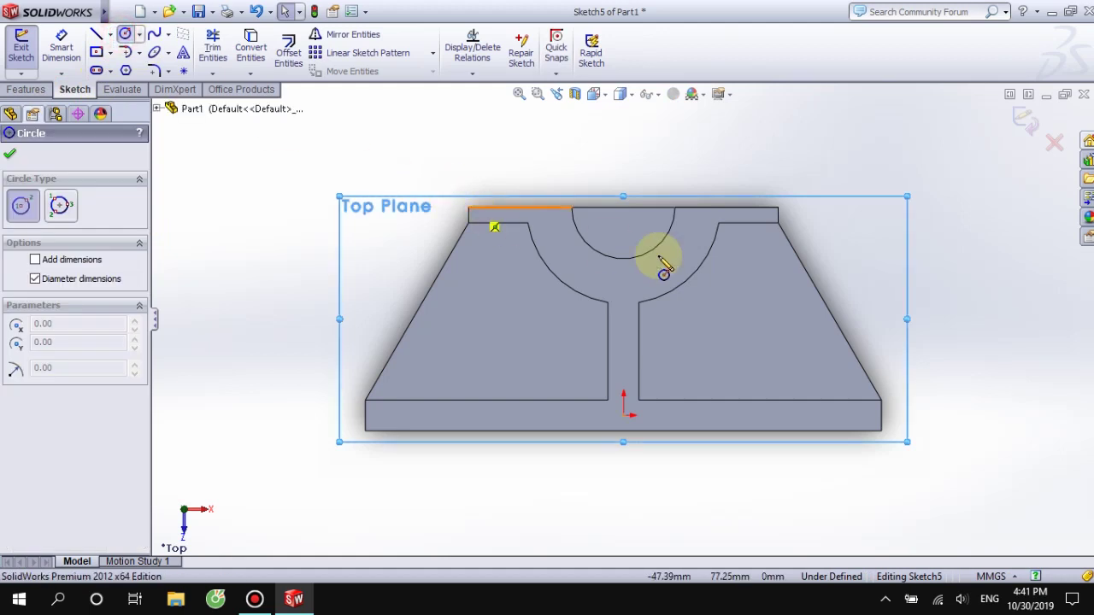
click(623, 208)
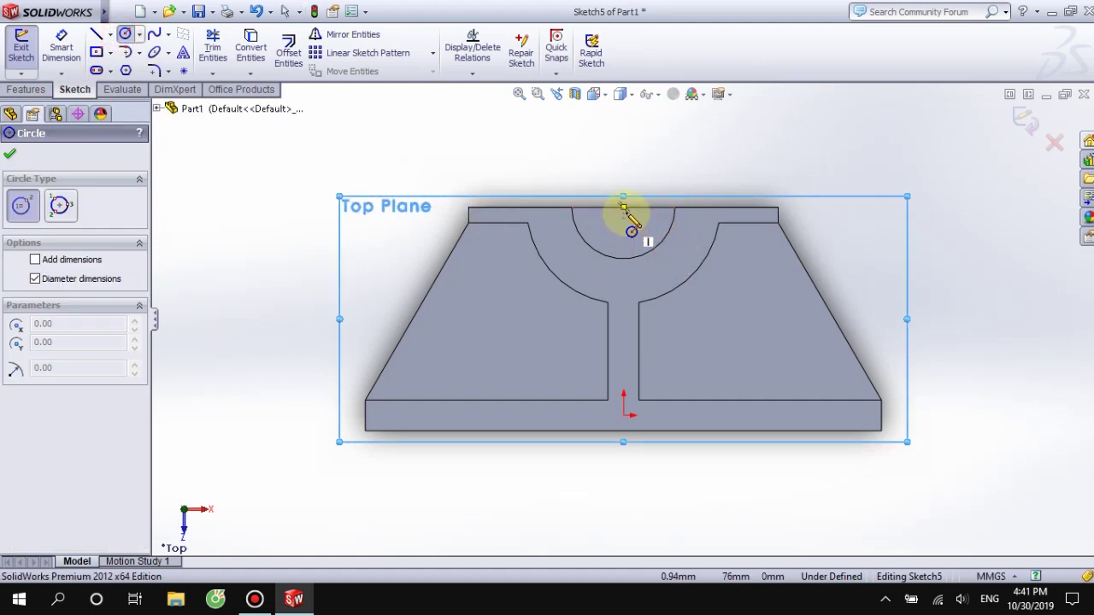
click(623, 208)
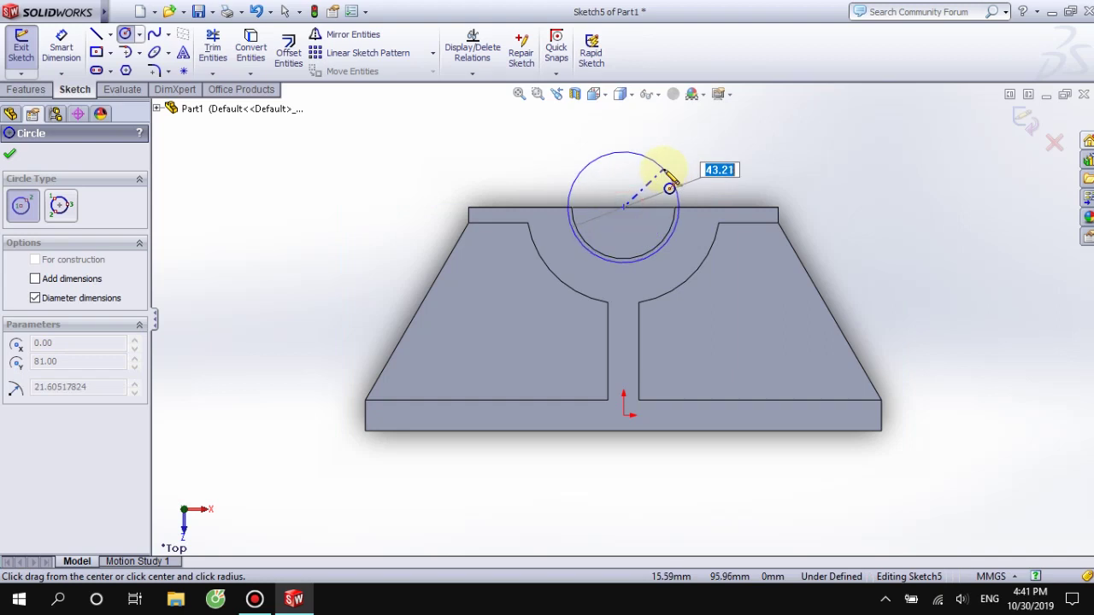
key(Return)
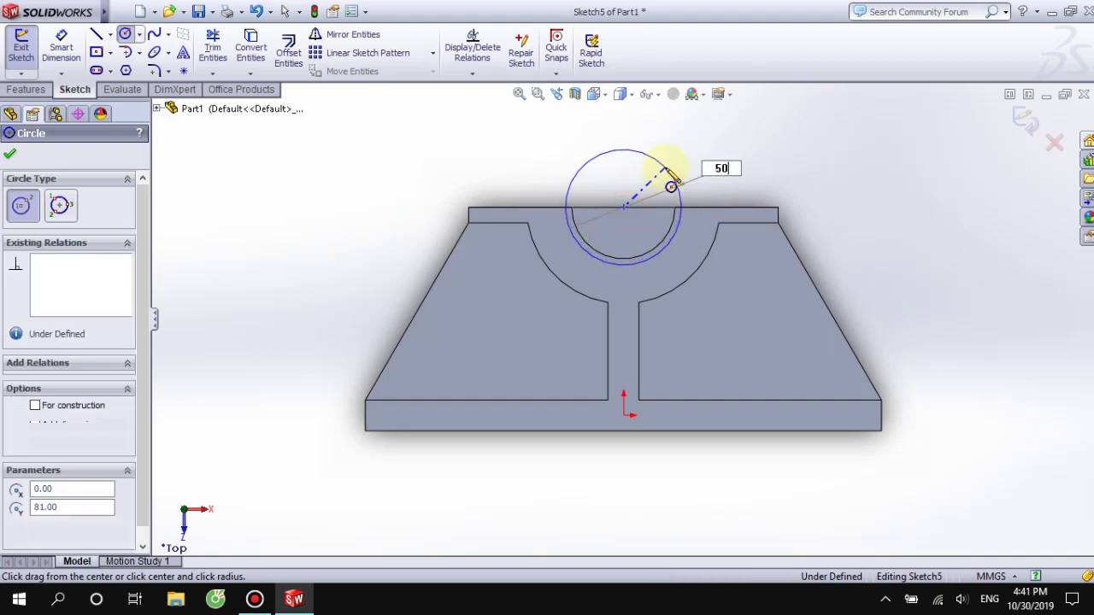
- Extrude-cut the 50 mm circle 120 mm Mid Plane to form the half-bore
click(12, 155)
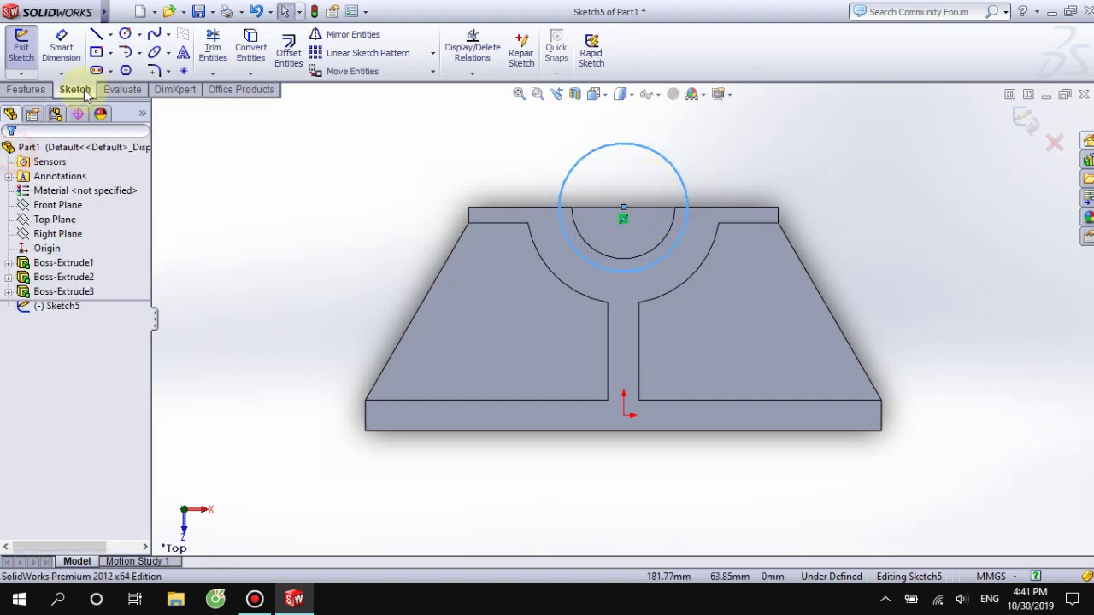
click(30, 88)
click(244, 53)
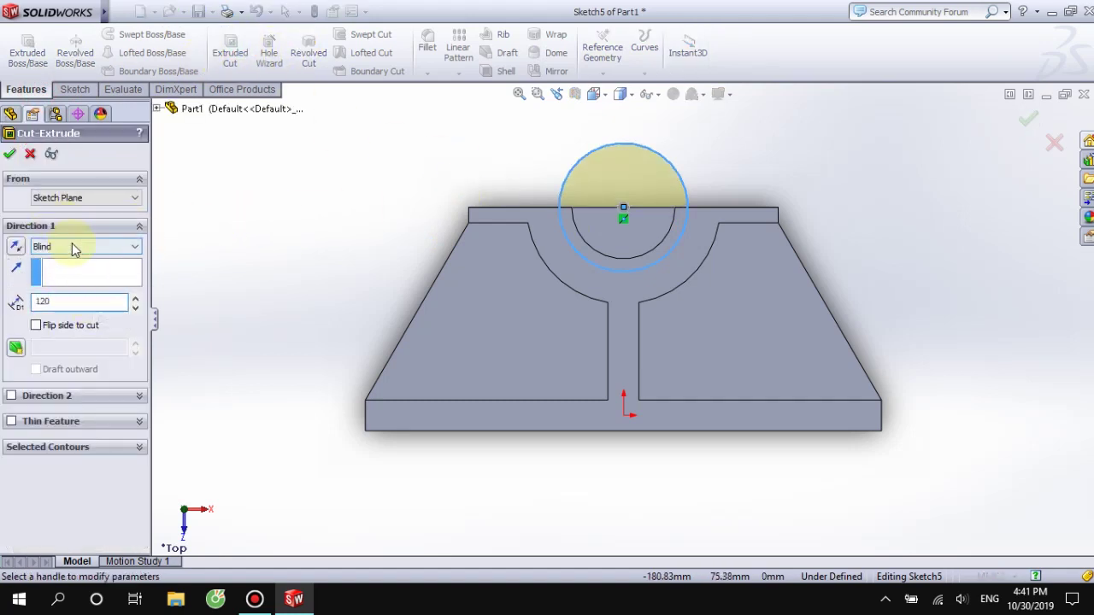
click(71, 245)
click(74, 333)
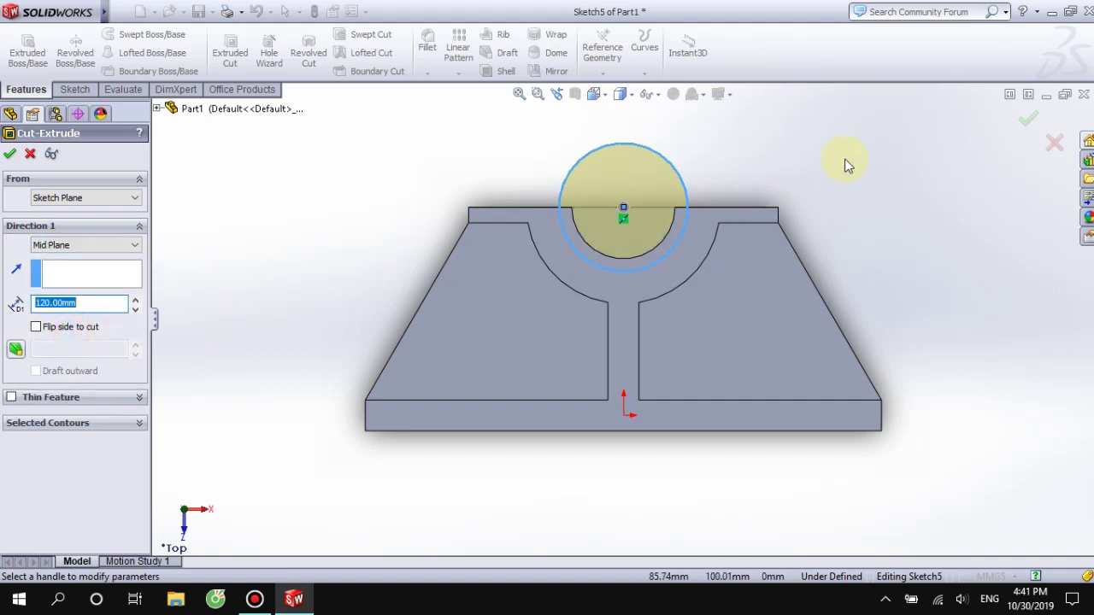
middle_drag(849, 163, 637, 235)
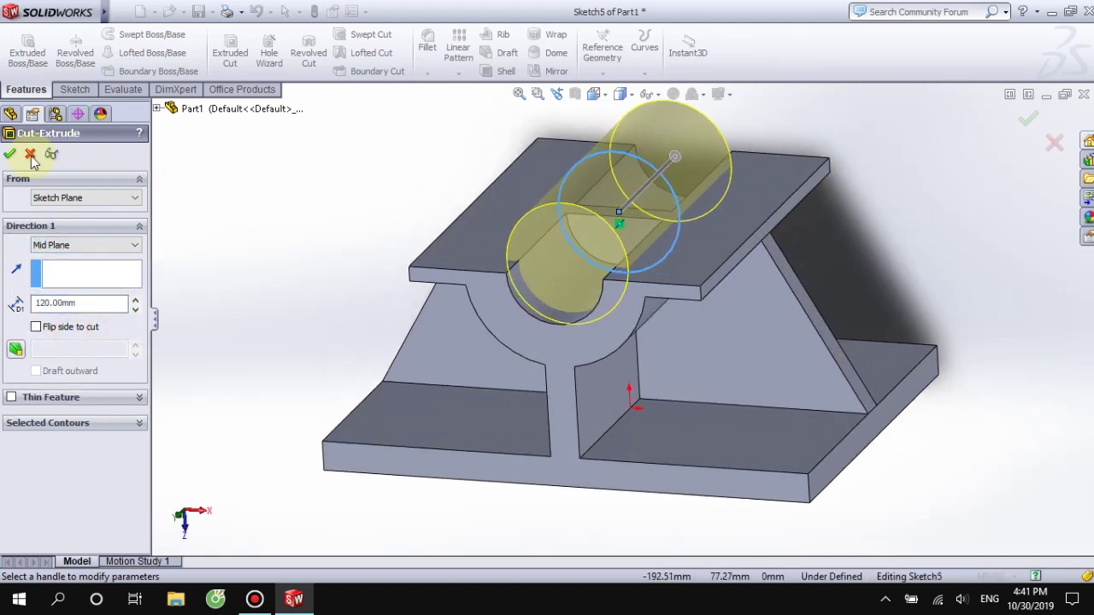
click(10, 154)
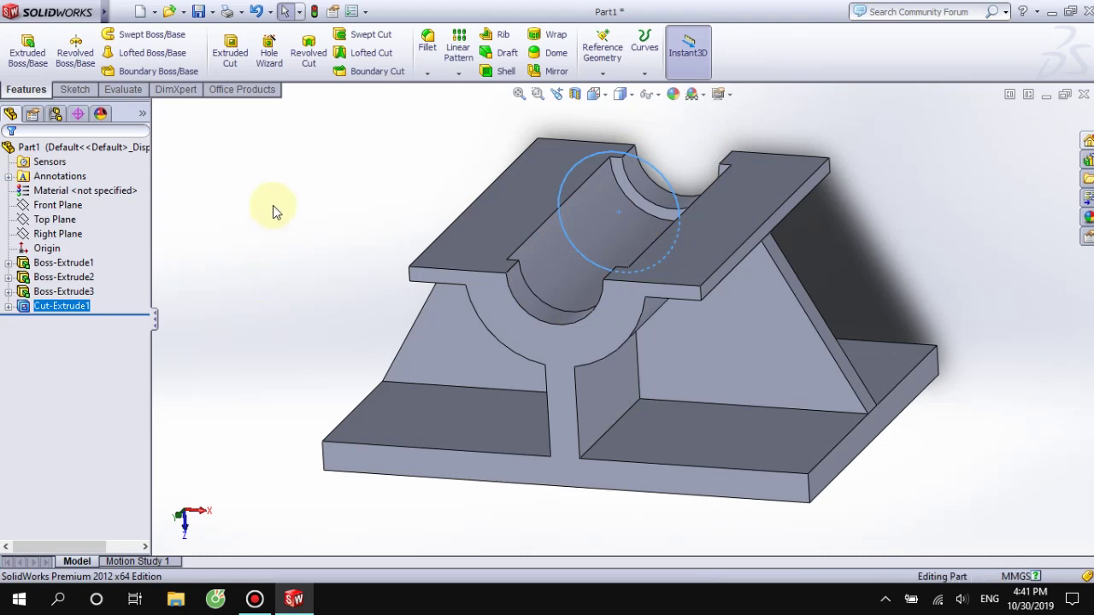
- Orbit to inspect the bore and start a new sketch on the base plate's flange face
click(290, 218)
mouse_move(827, 245)
middle_down()
mouse_move(867, 300)
mouse_move(859, 361)
mouse_move(812, 337)
mouse_move(891, 252)
mouse_move(600, 246)
middle_up()
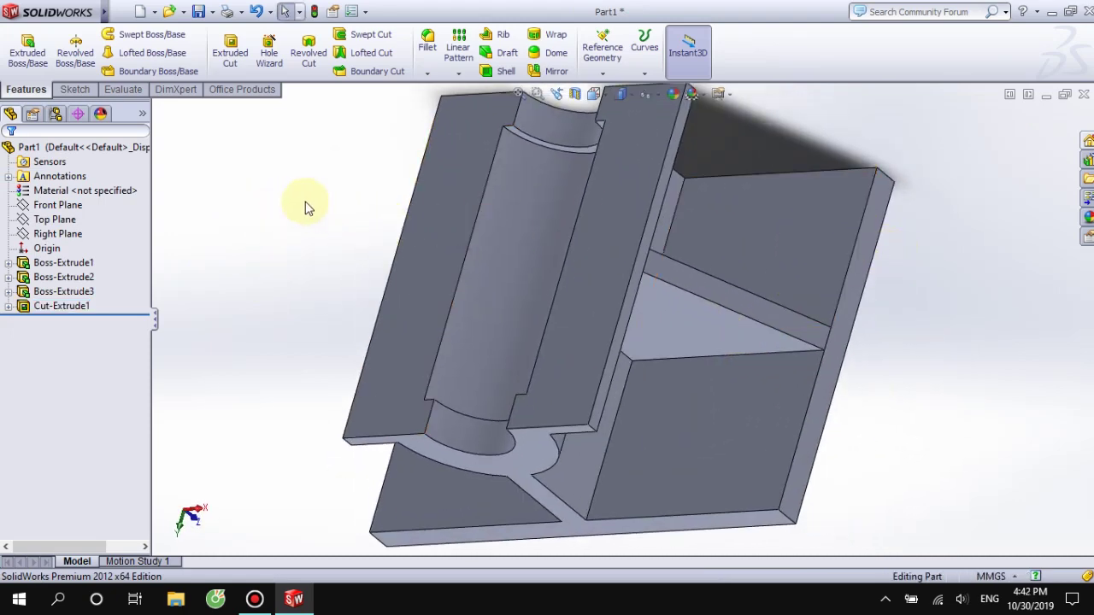
mouse_move(308, 207)
middle_down()
mouse_move(362, 196)
mouse_move(354, 218)
middle_up()
click(328, 230)
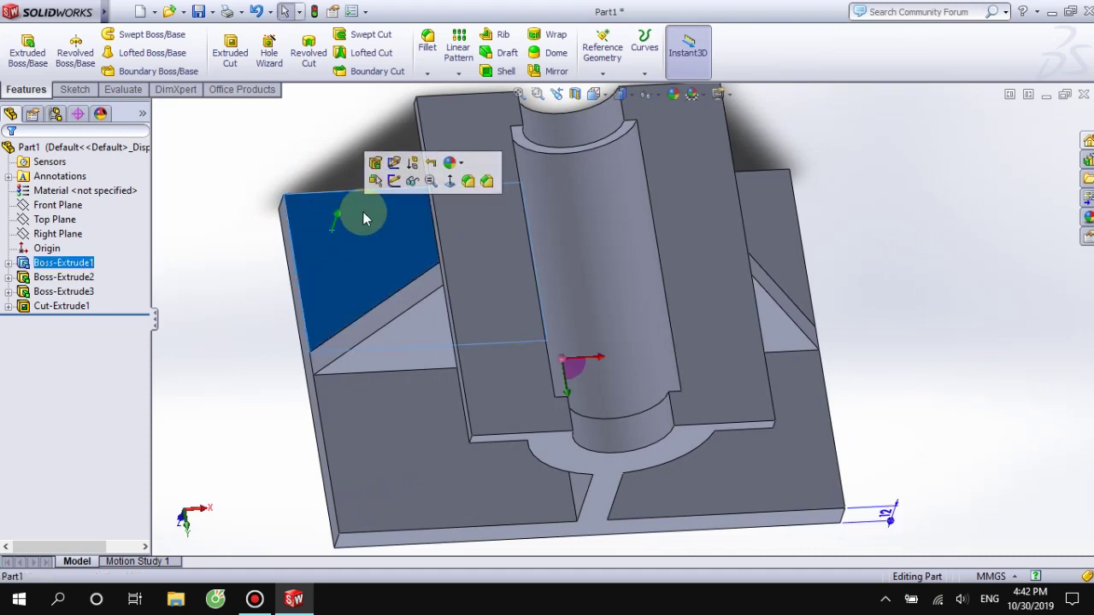
click(393, 181)
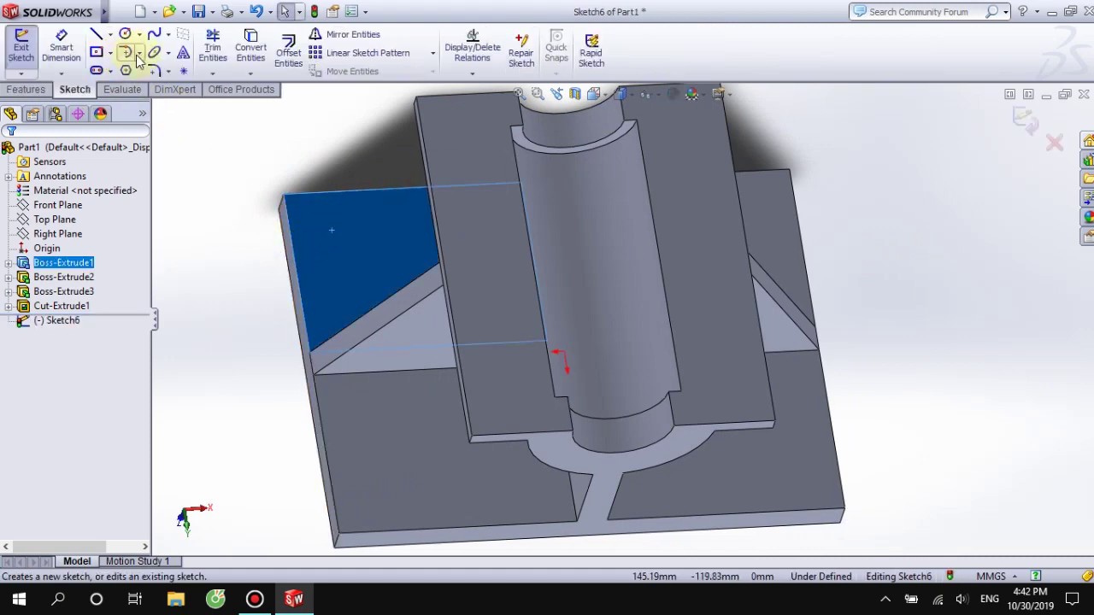
- View the face normal and draw a Ø10 circle on the right flange
key(ctrl+8)
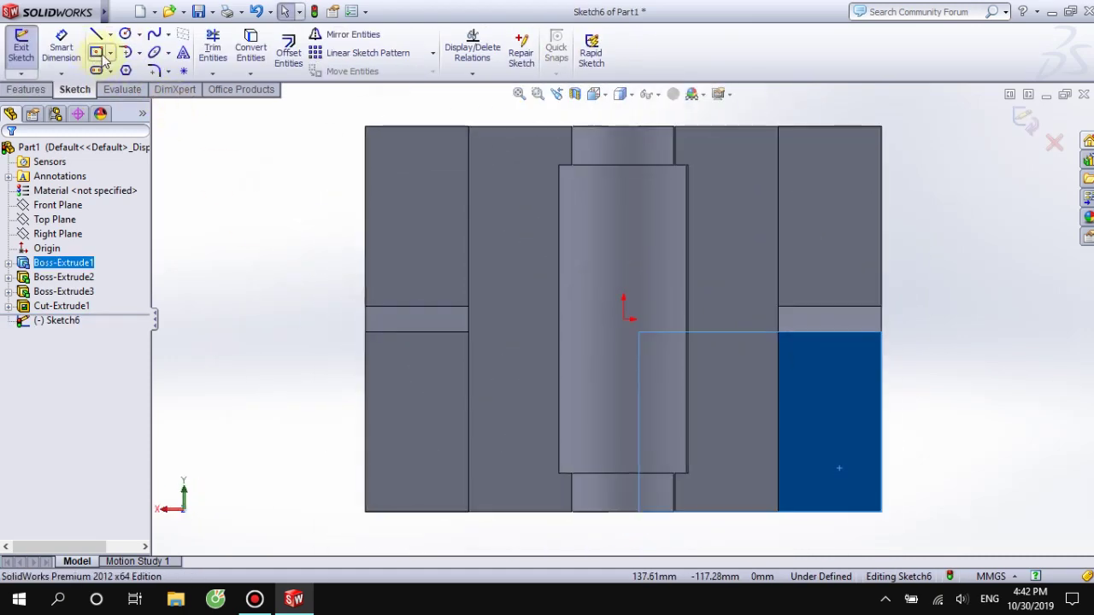
click(124, 36)
click(838, 467)
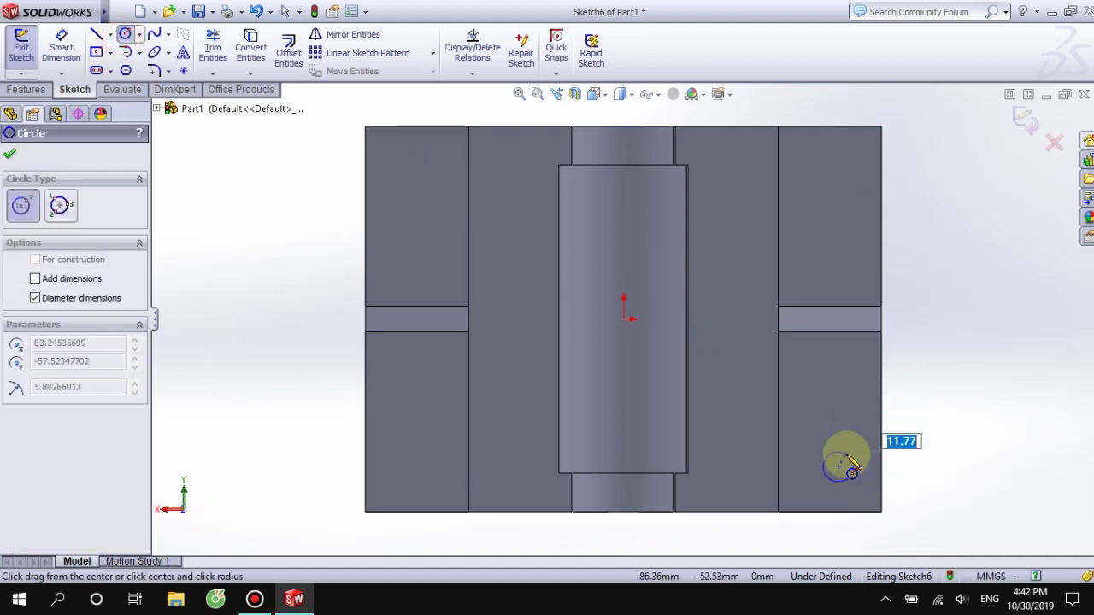
text(10)
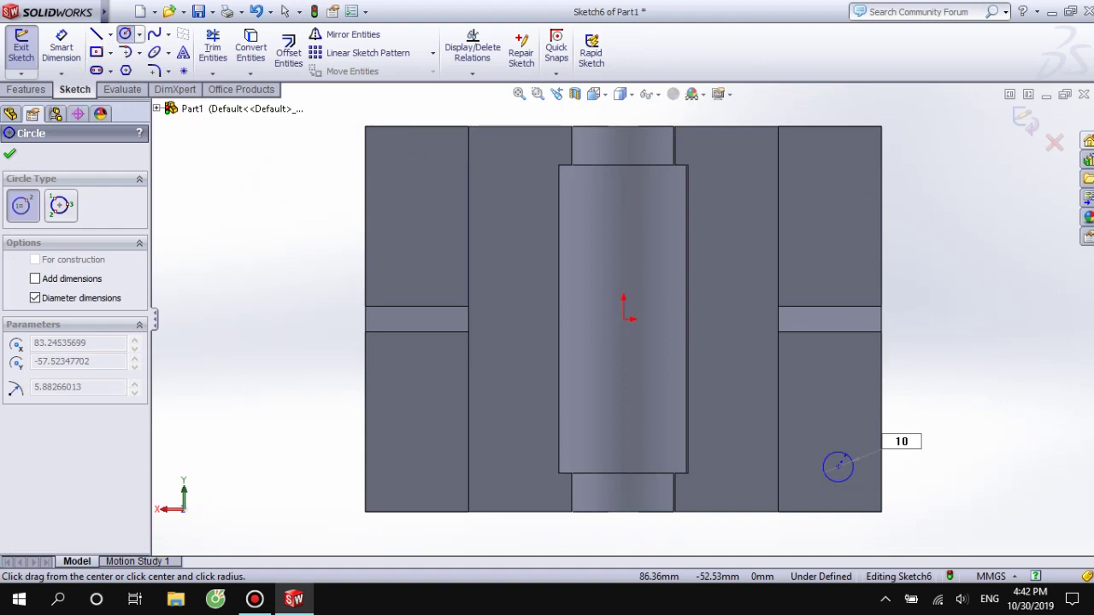
key(Return)
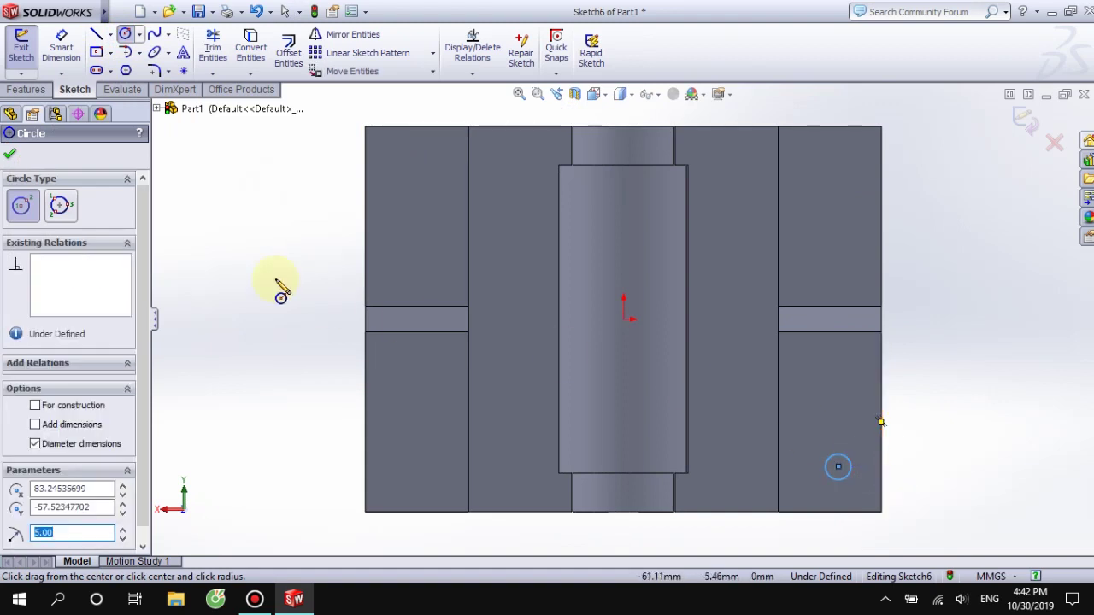
- Dimension the circle 20 mm from the right edge and 20 mm from the bottom edge
click(61, 68)
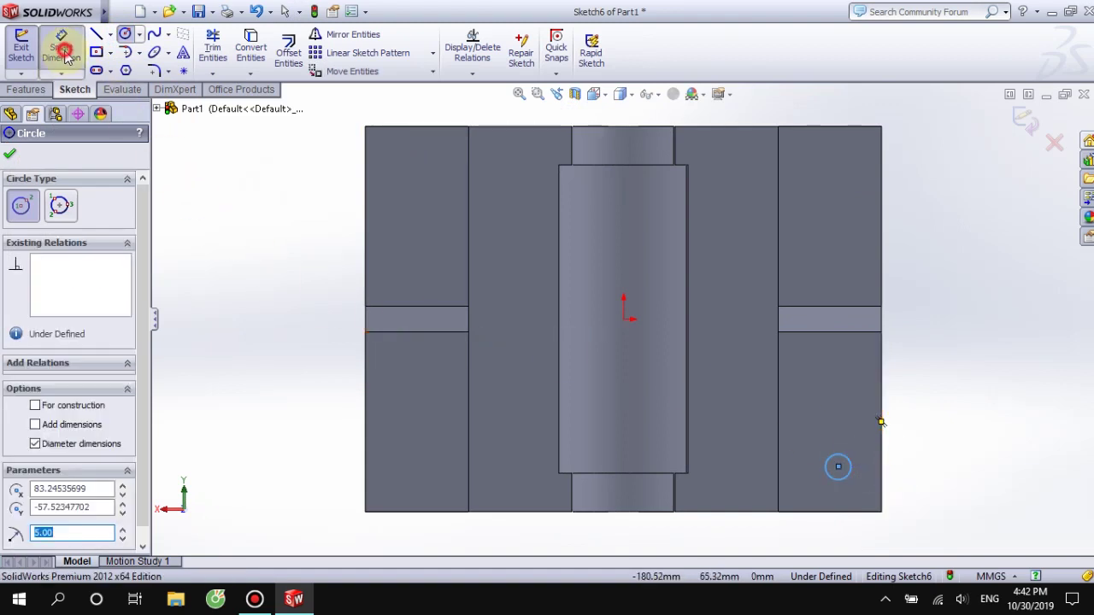
click(857, 468)
click(883, 475)
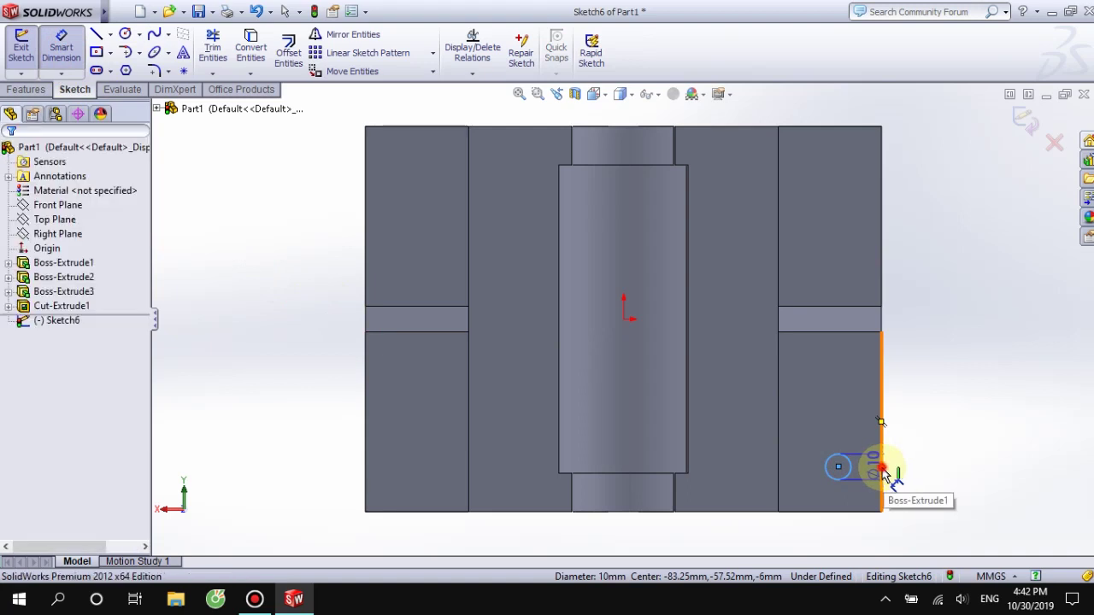
click(872, 496)
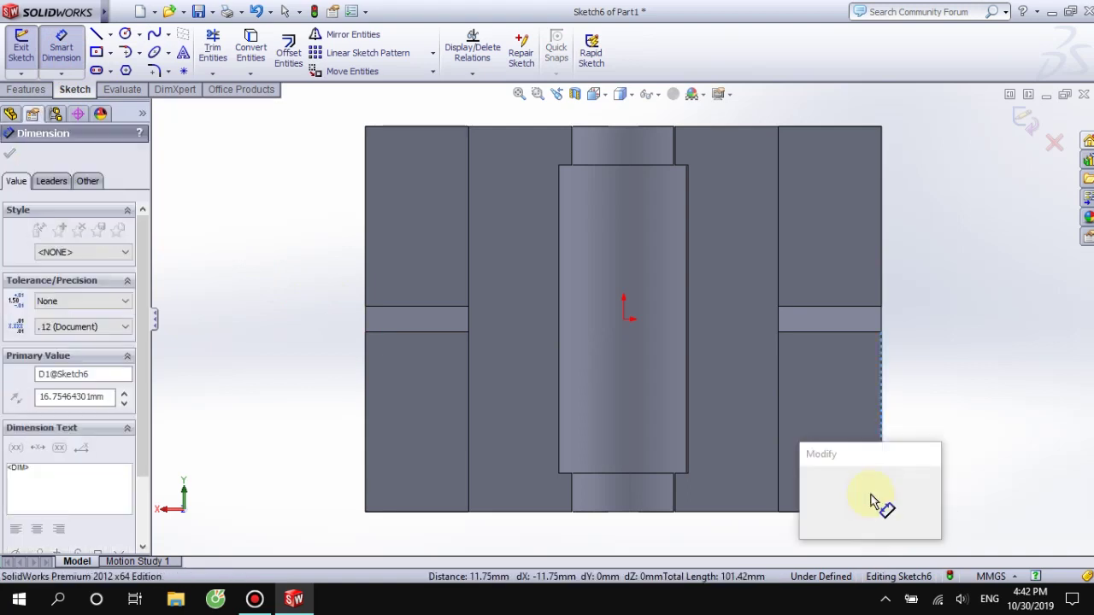
text(20)
key(Return)
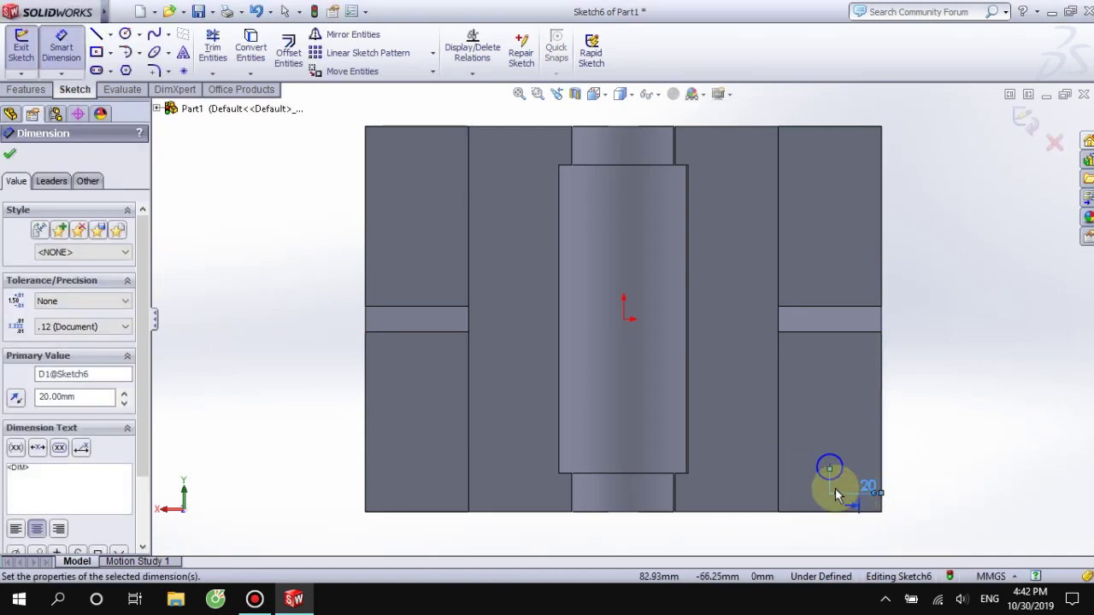
click(830, 484)
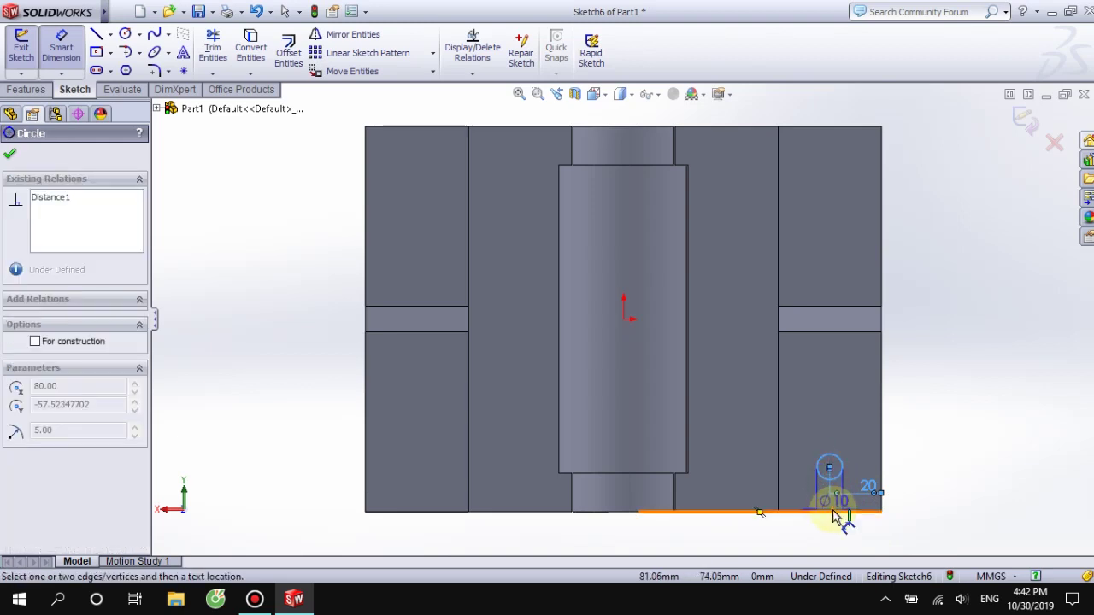
click(836, 513)
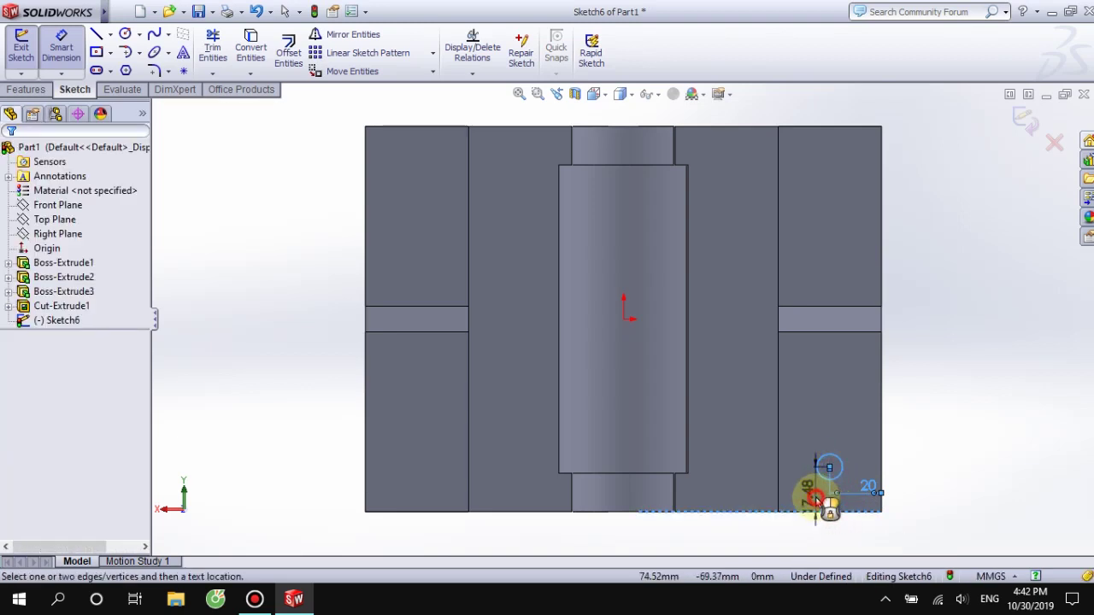
click(822, 502)
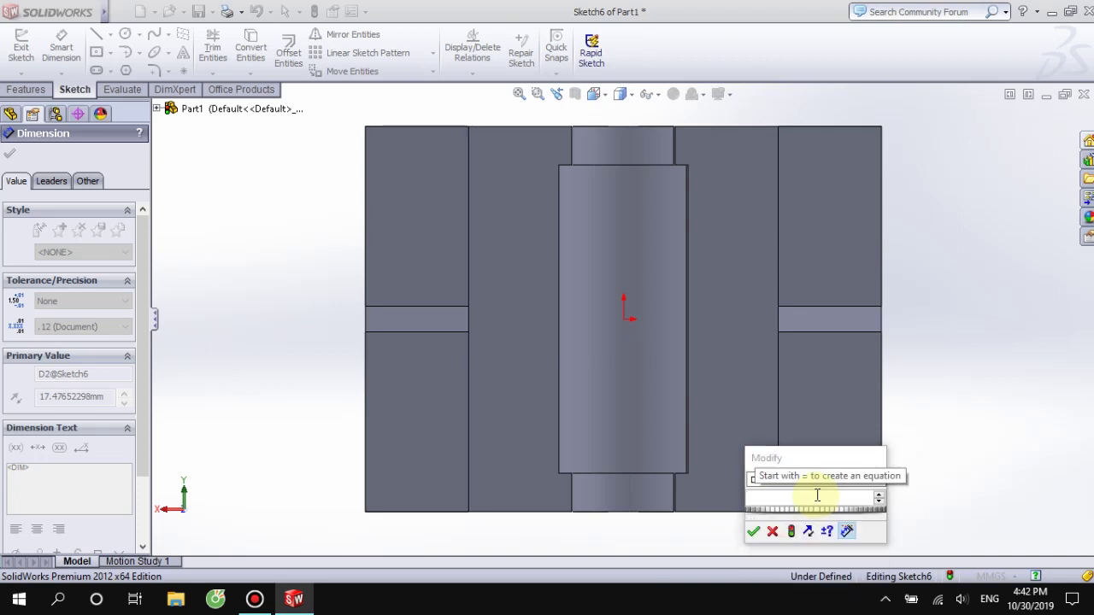
text(20)
key(Return)
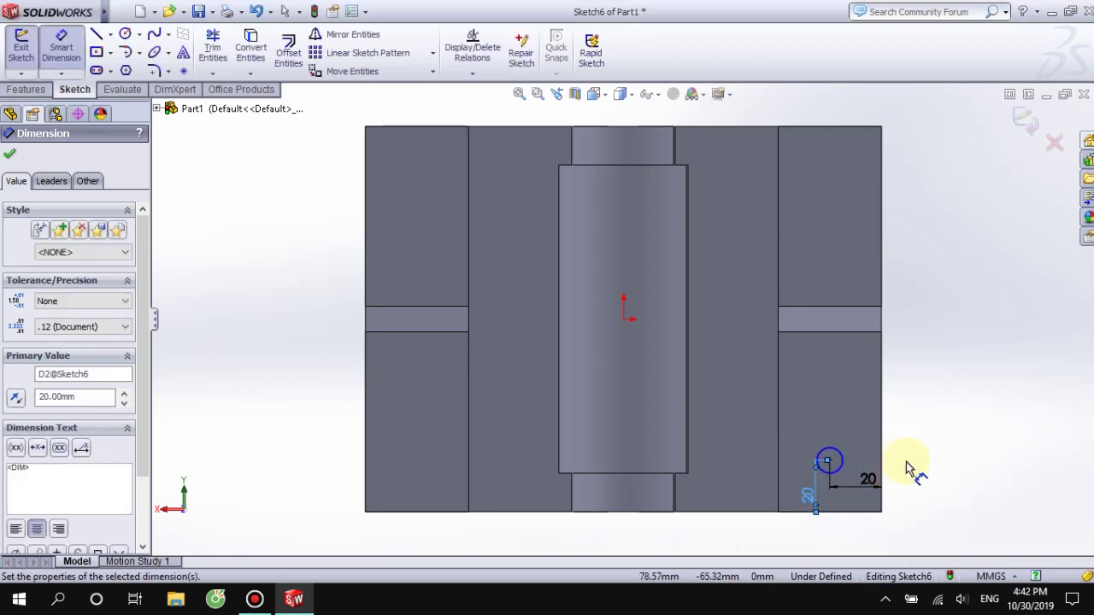
key(Escape)
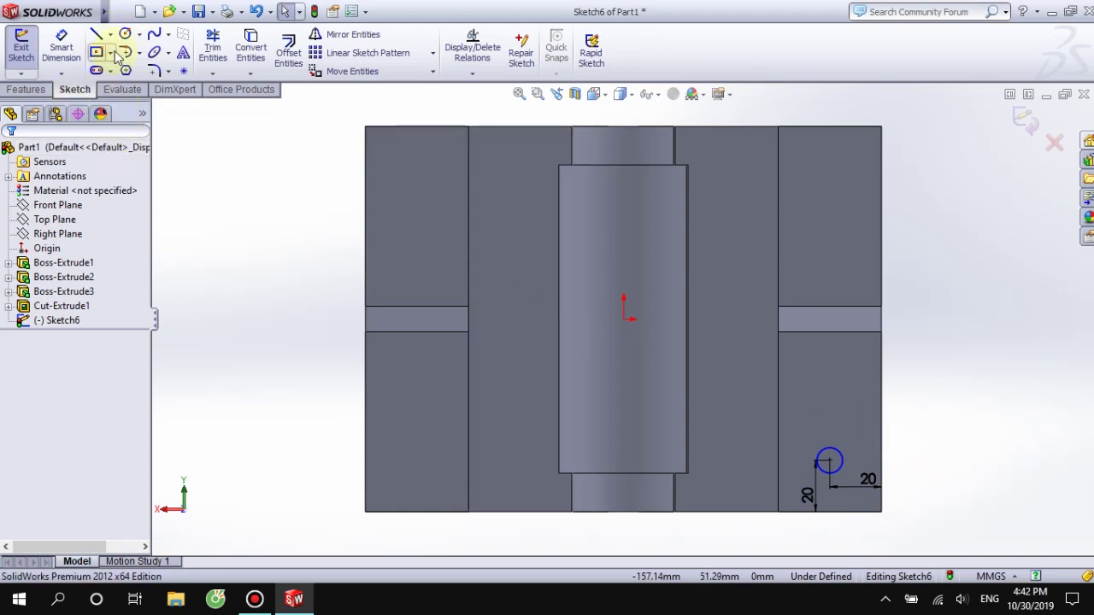
click(24, 92)
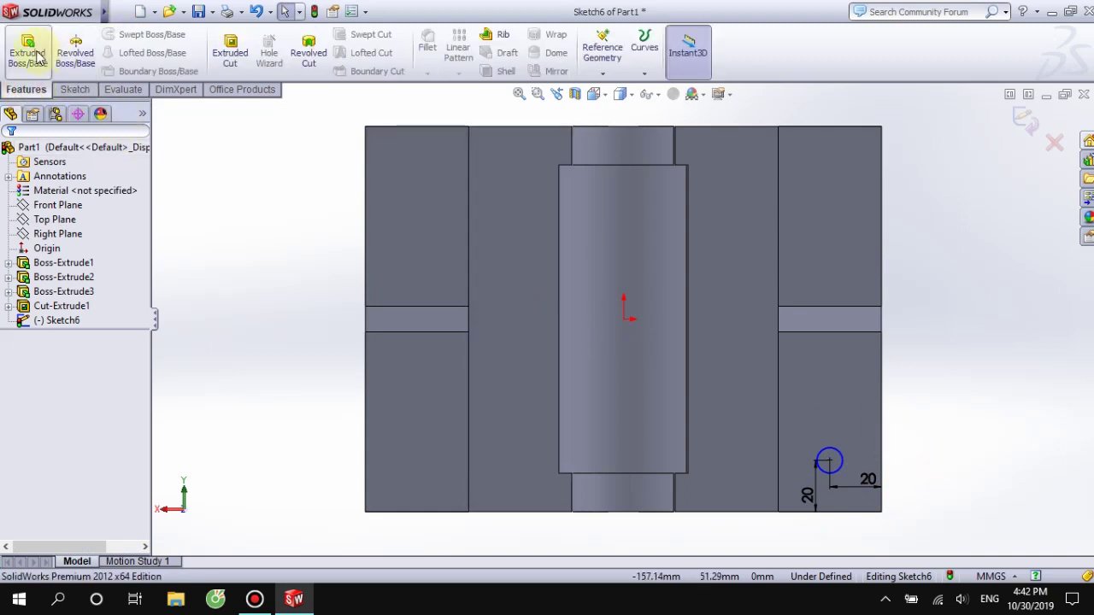
- Extrude-cut the 10 mm circle 20 mm deep into the flange (Cut-Extrude2)
click(230, 49)
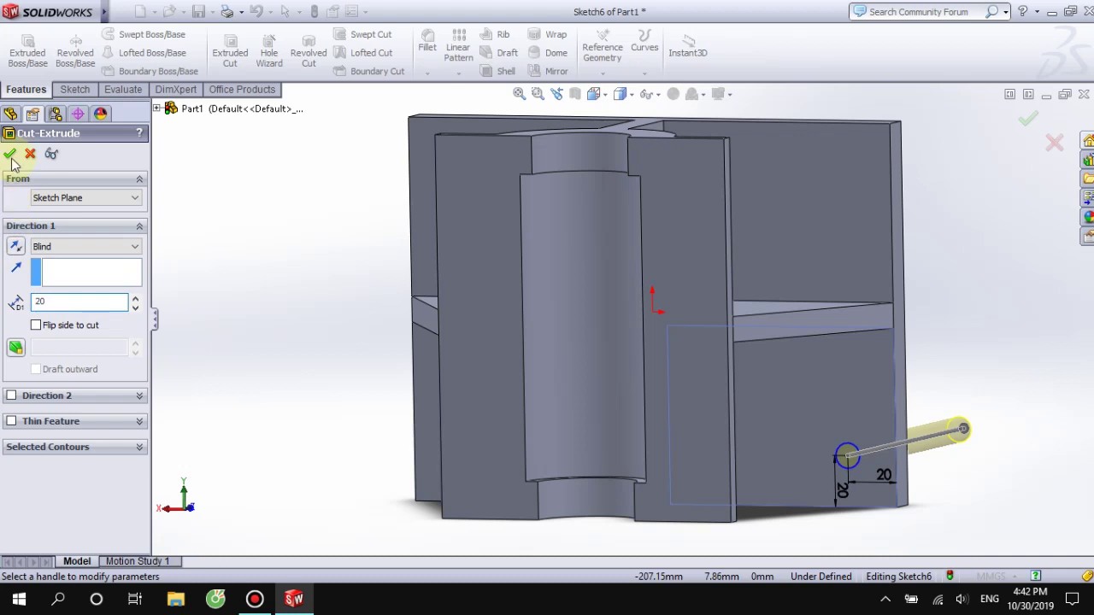
click(9, 153)
scroll(1024, 365, down, 3)
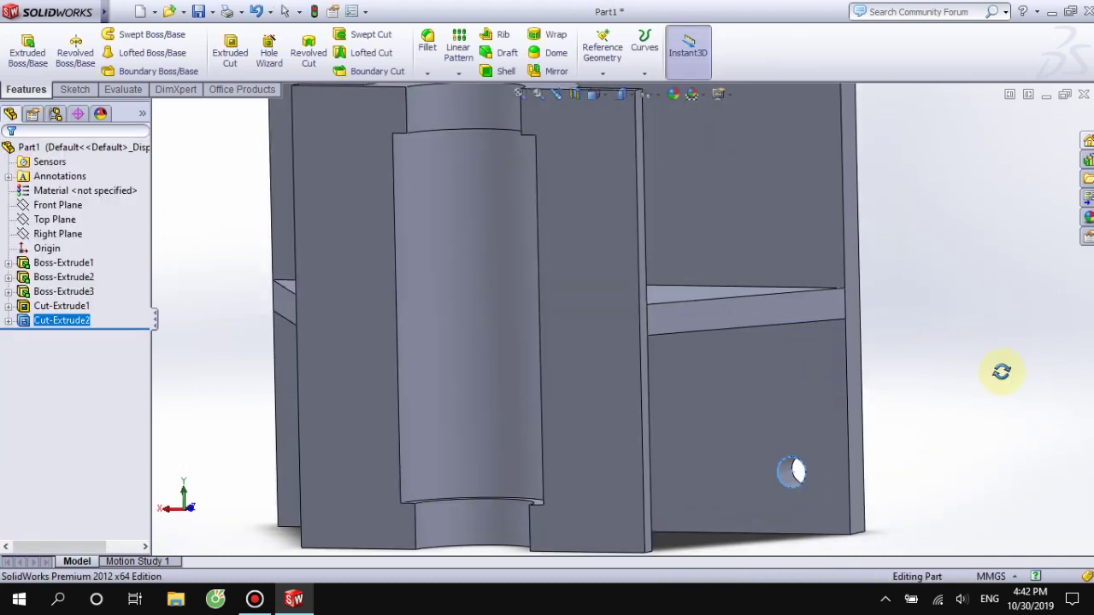
mouse_move(1002, 371)
middle_down()
mouse_move(942, 379)
mouse_move(1014, 367)
middle_up()
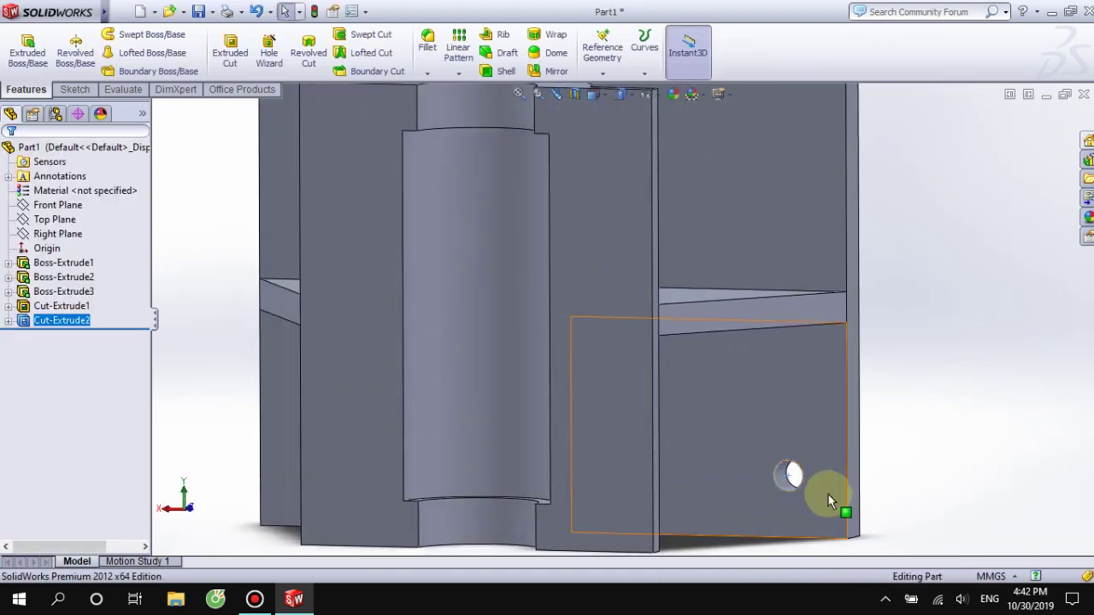
- Sketch a concentric Ø15 circle on the flange face around the hole
click(802, 491)
key(ctrl+8)
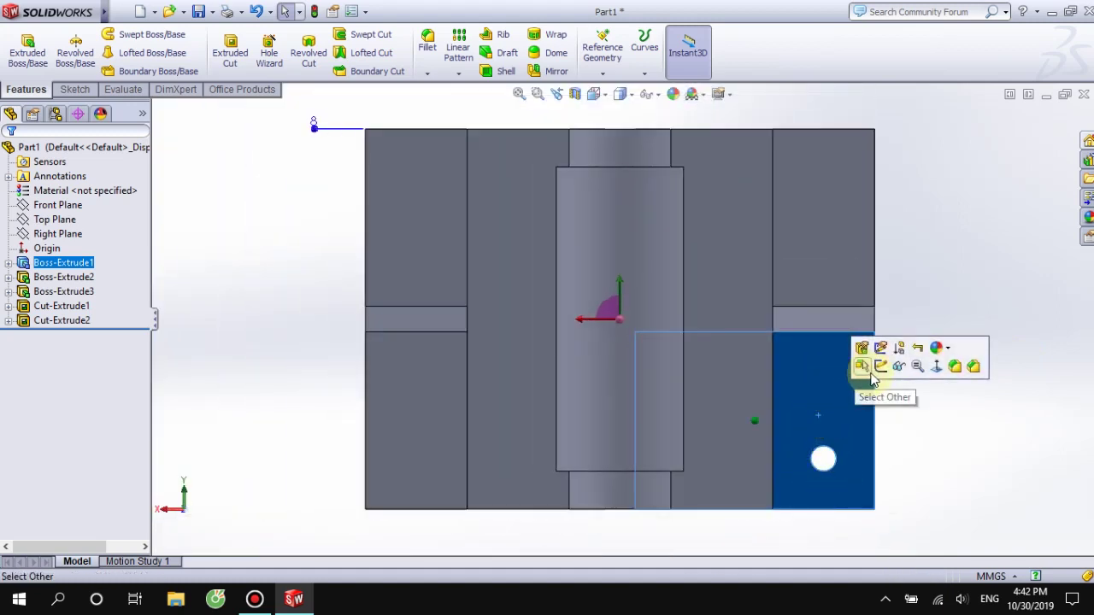
click(880, 366)
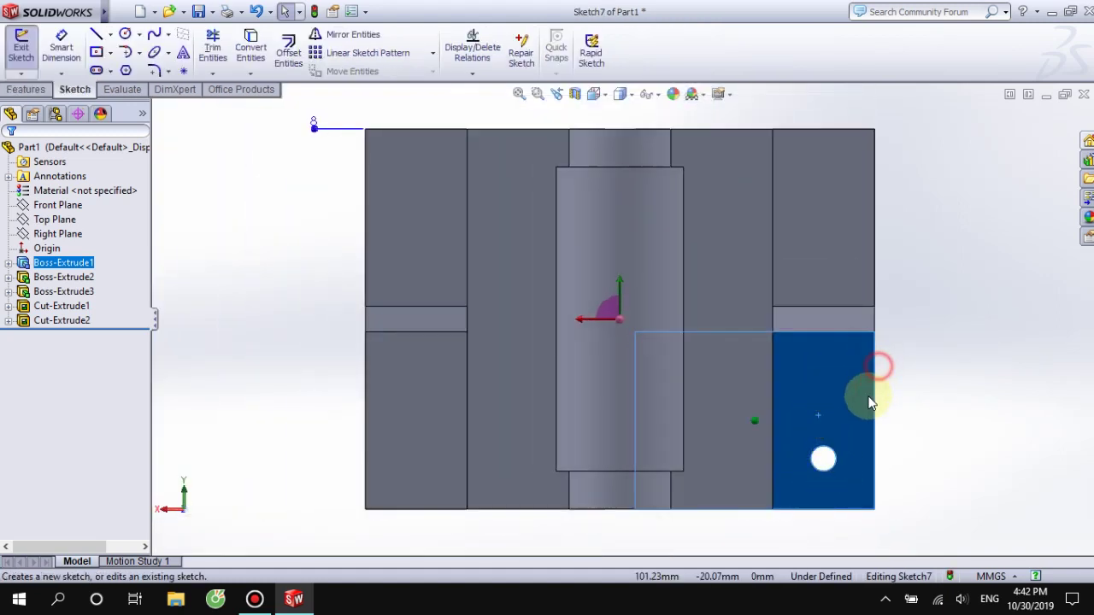
click(129, 36)
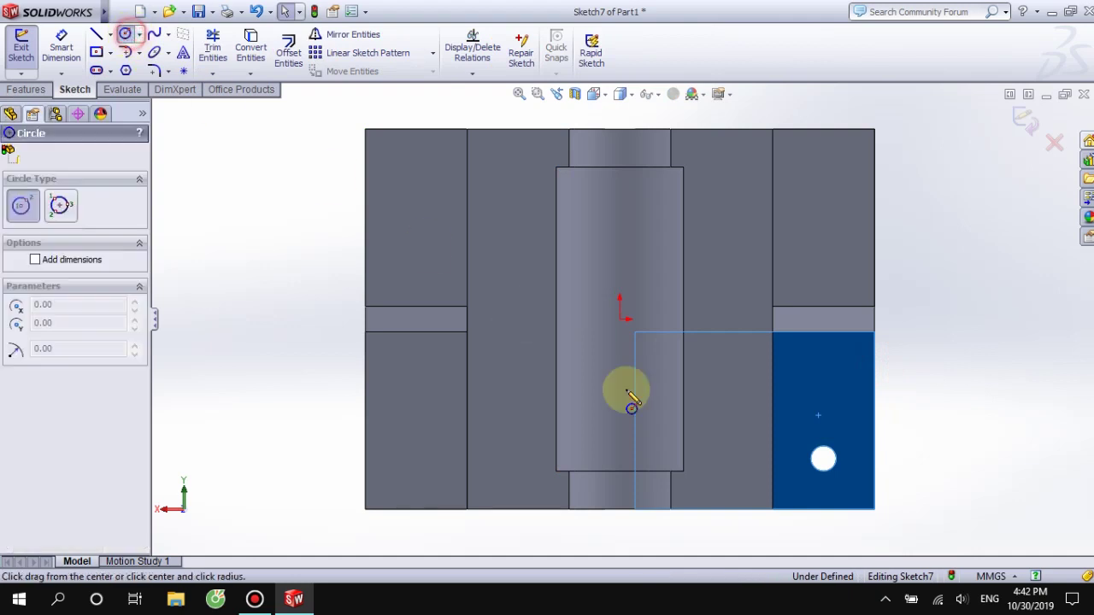
click(823, 460)
text(15)
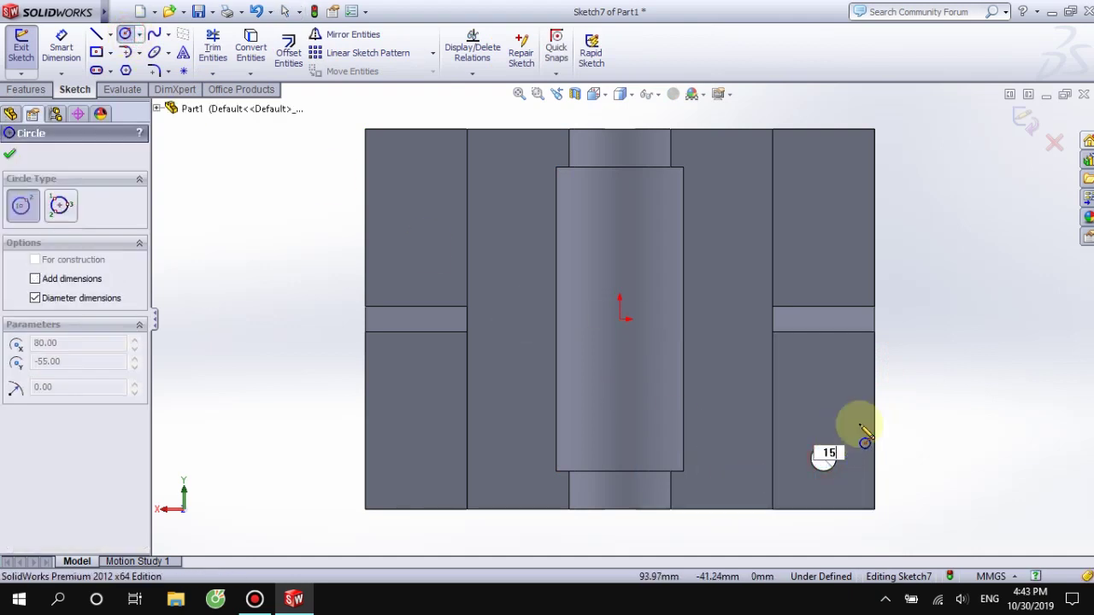
key(Return)
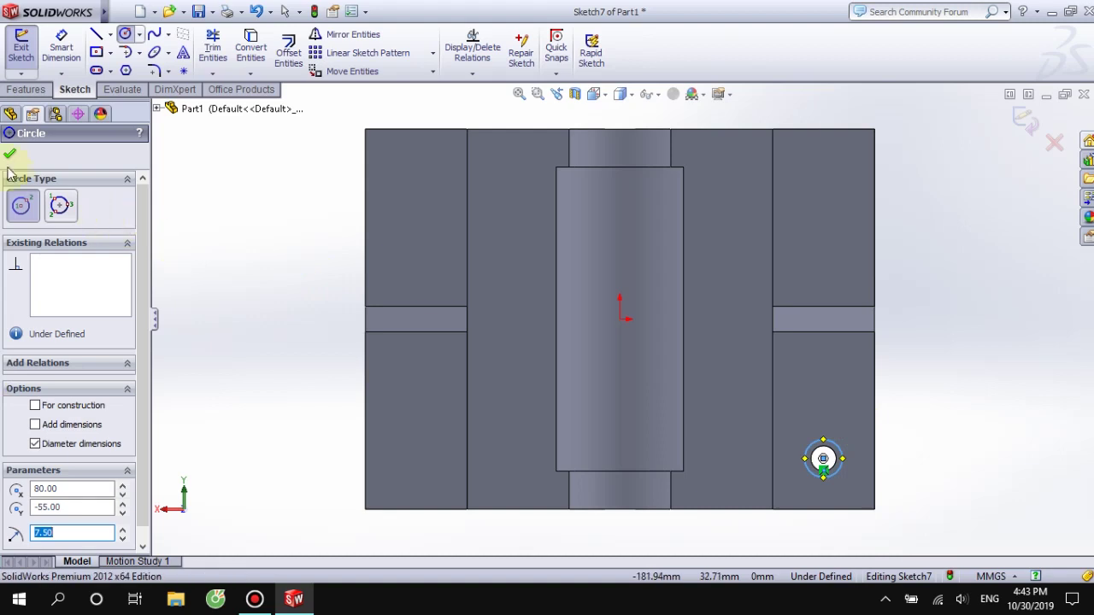
- Cut the Ø15 circle 4 mm deep as a counterbore (Cut-Extrude3)
click(10, 157)
click(26, 89)
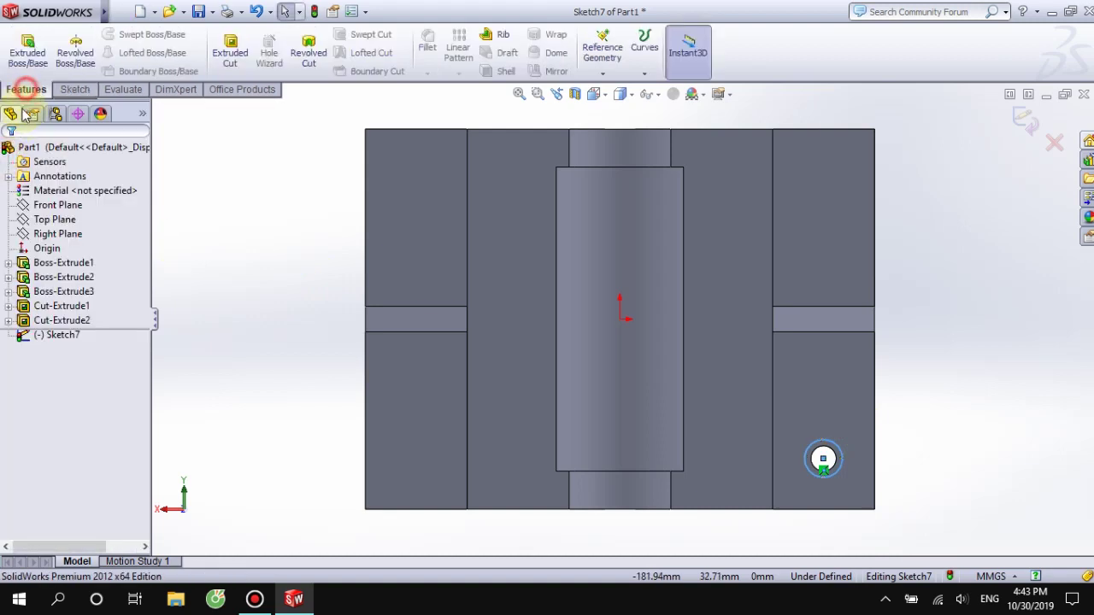
click(230, 51)
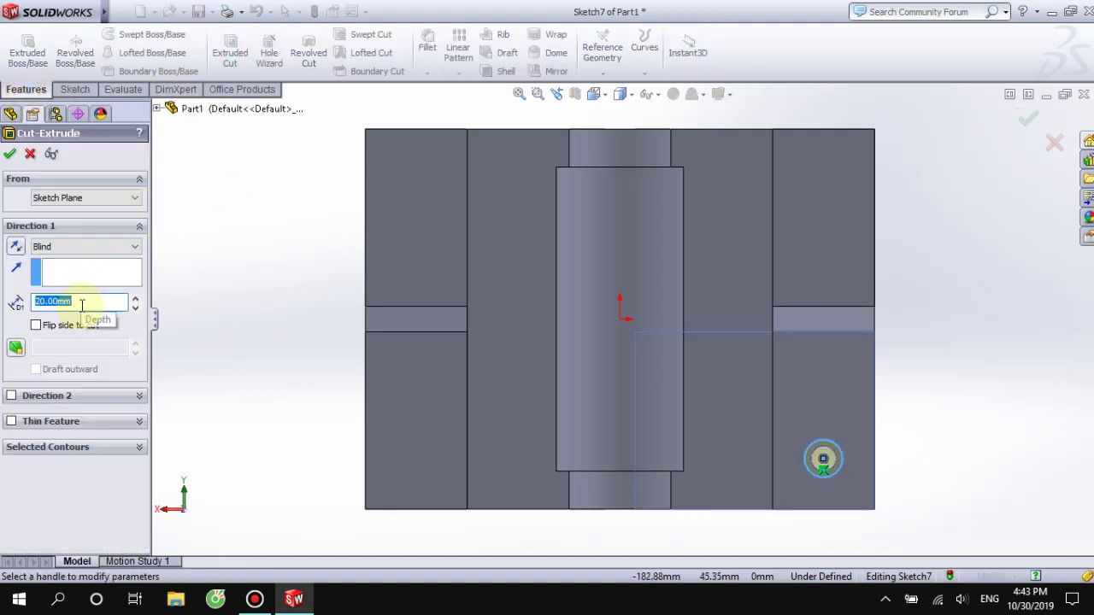
click(11, 155)
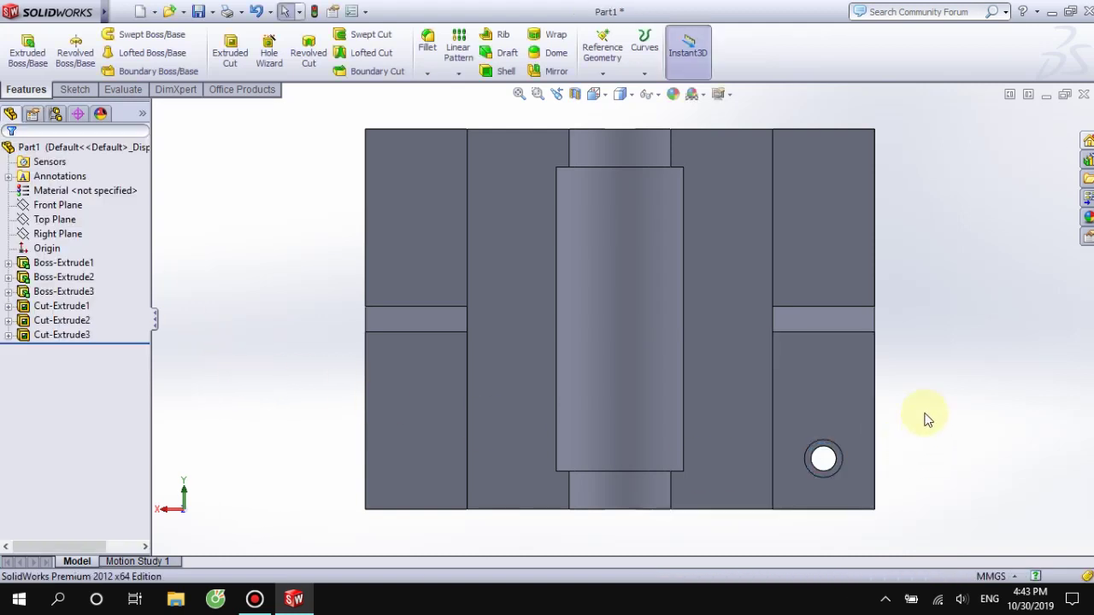
- Mirror Cut-Extrude2 and Cut-Extrude3 across the Right Plane to the opposite flange
click(549, 70)
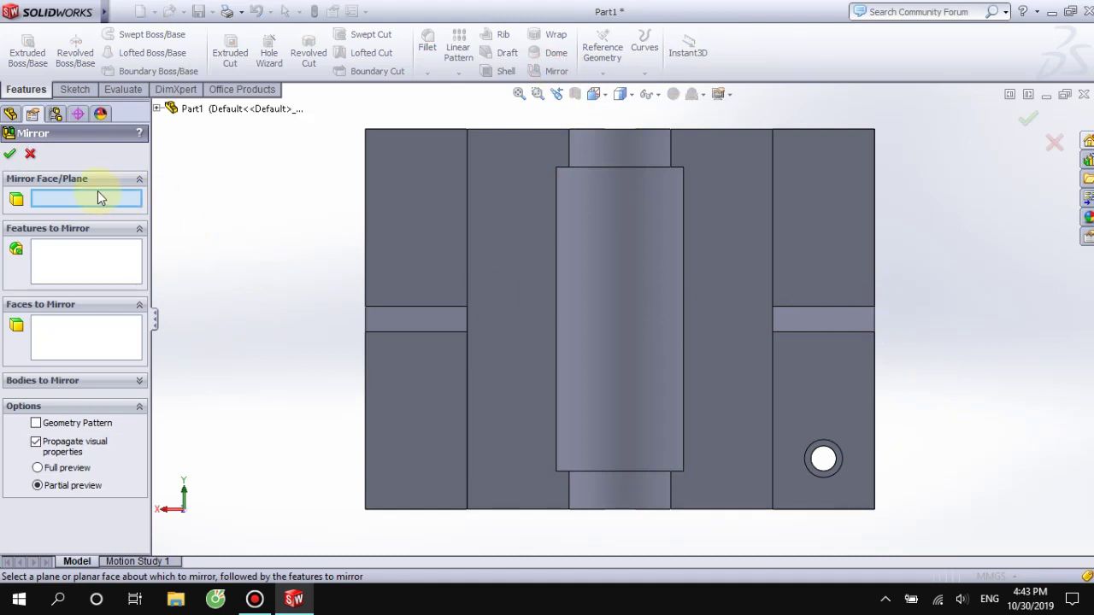
click(156, 109)
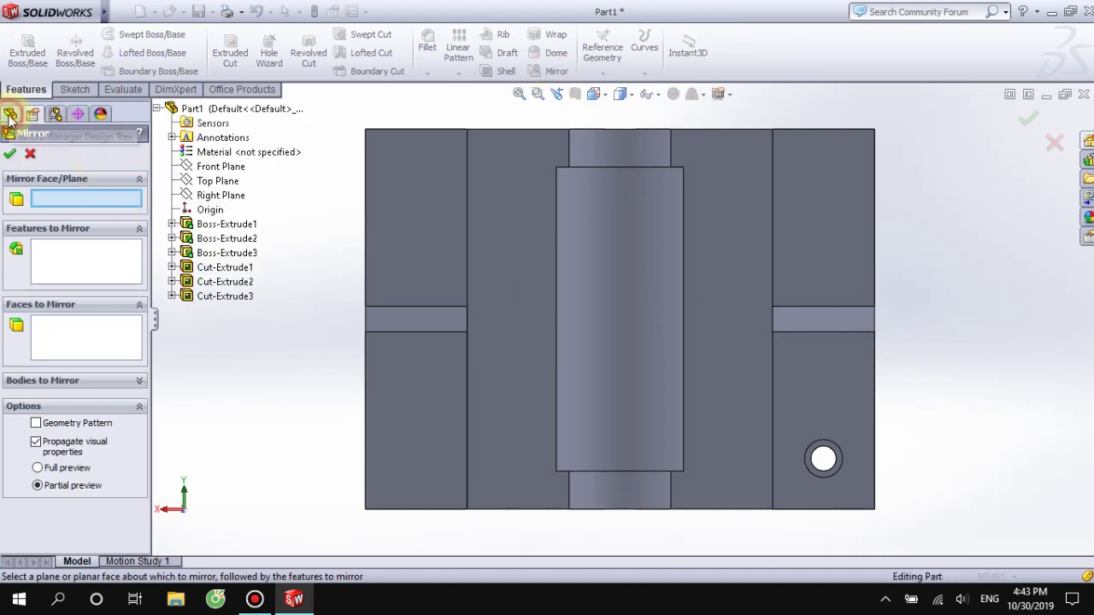
click(215, 196)
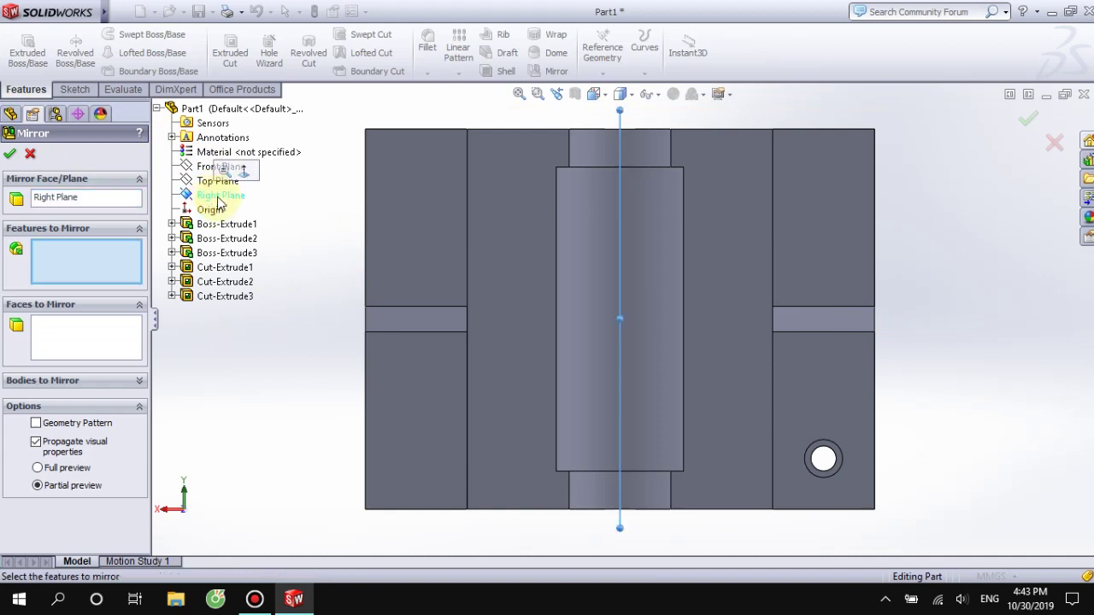
click(833, 453)
middle_drag(822, 457, 813, 454)
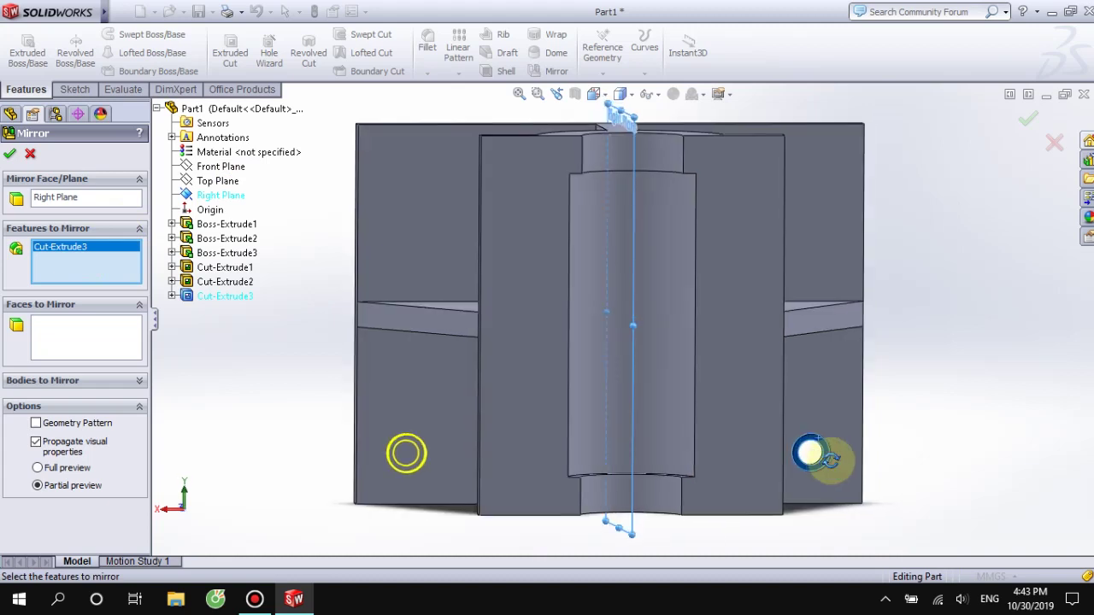
scroll(812, 453, down, 3)
mouse_move(726, 409)
middle_down()
mouse_move(709, 407)
mouse_move(741, 409)
middle_up()
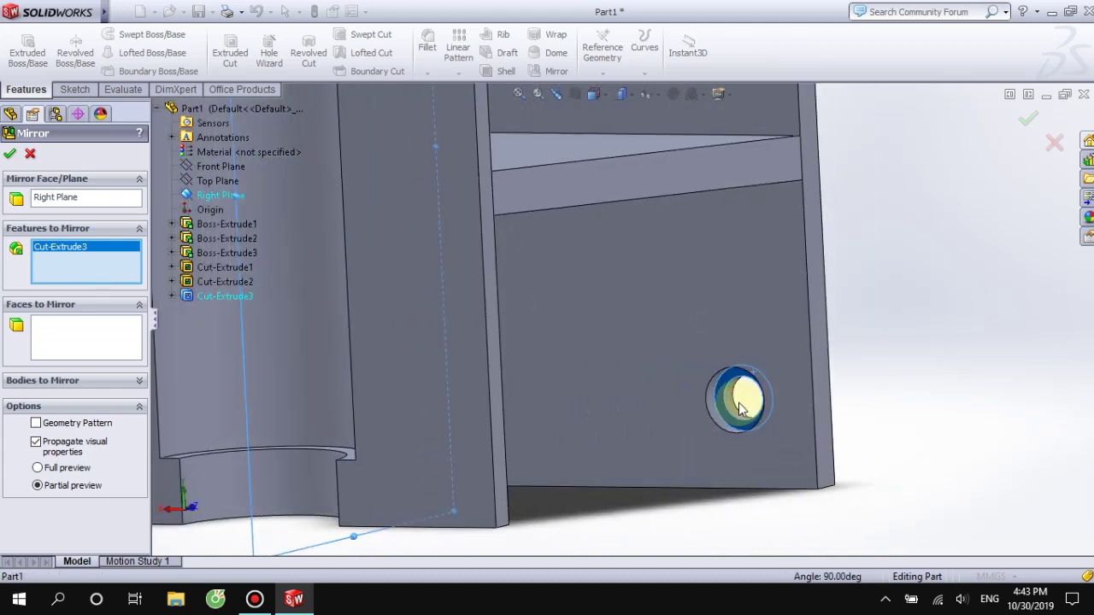
click(733, 407)
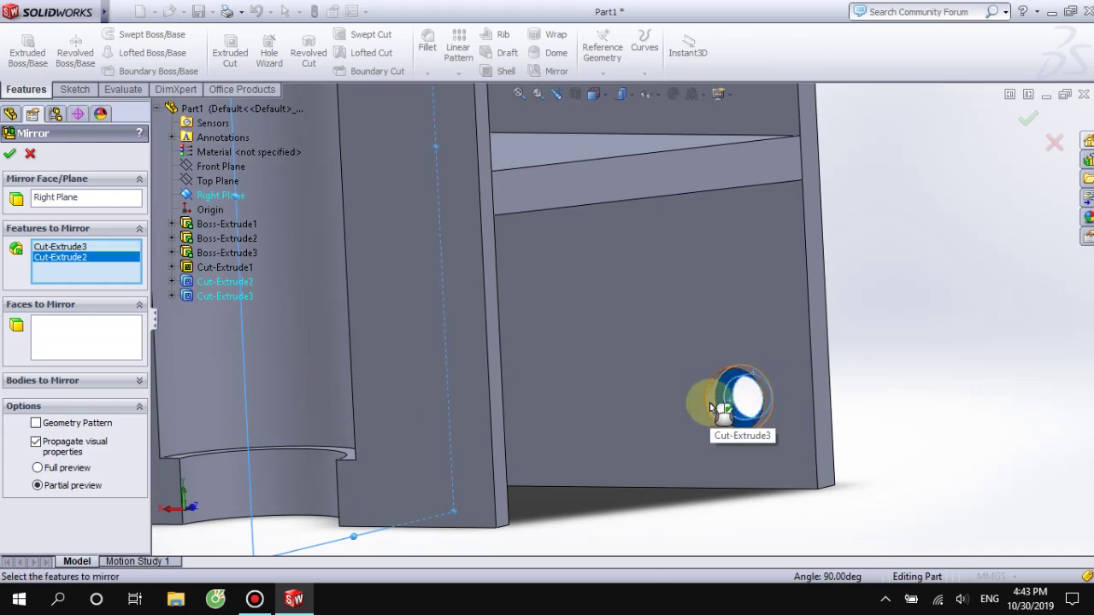
key(Right)
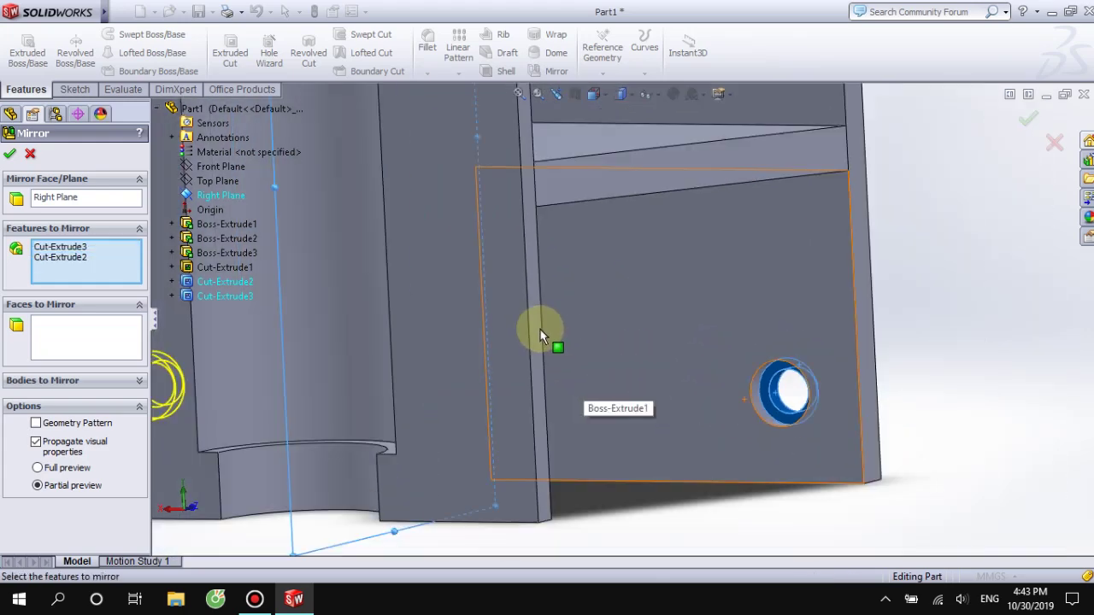
key(Right)
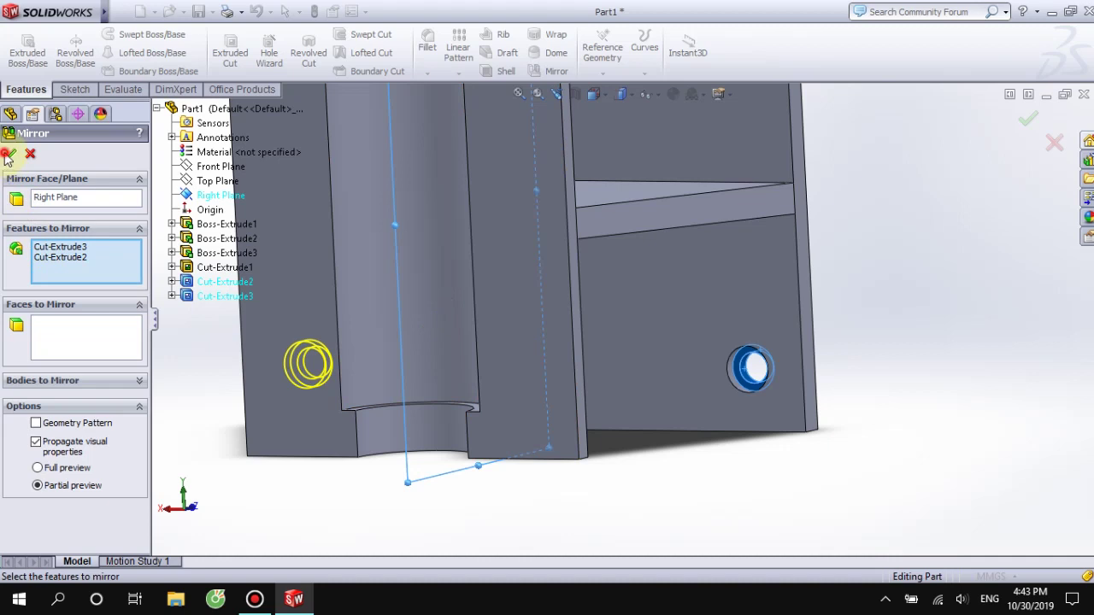
click(8, 154)
key(Right)
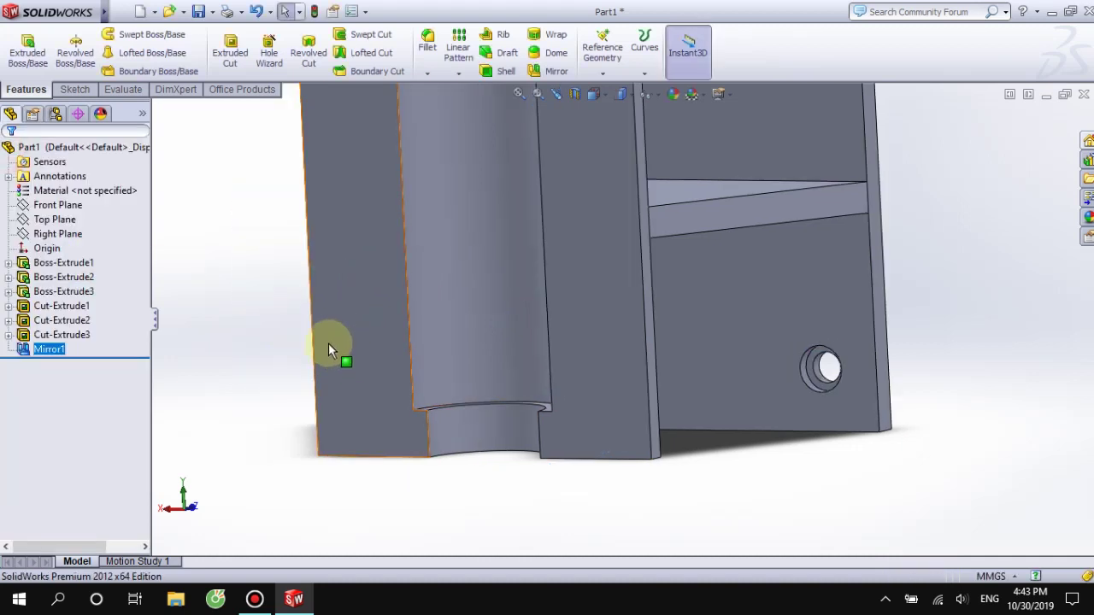
- Mirror Mirror1 across the Top Plane to get four counterbored corner holes
mouse_move(374, 313)
middle_down()
mouse_move(355, 279)
mouse_move(471, 241)
middle_up()
scroll(472, 241, down, 1)
scroll(484, 254, down, 2)
scroll(502, 272, down, 2)
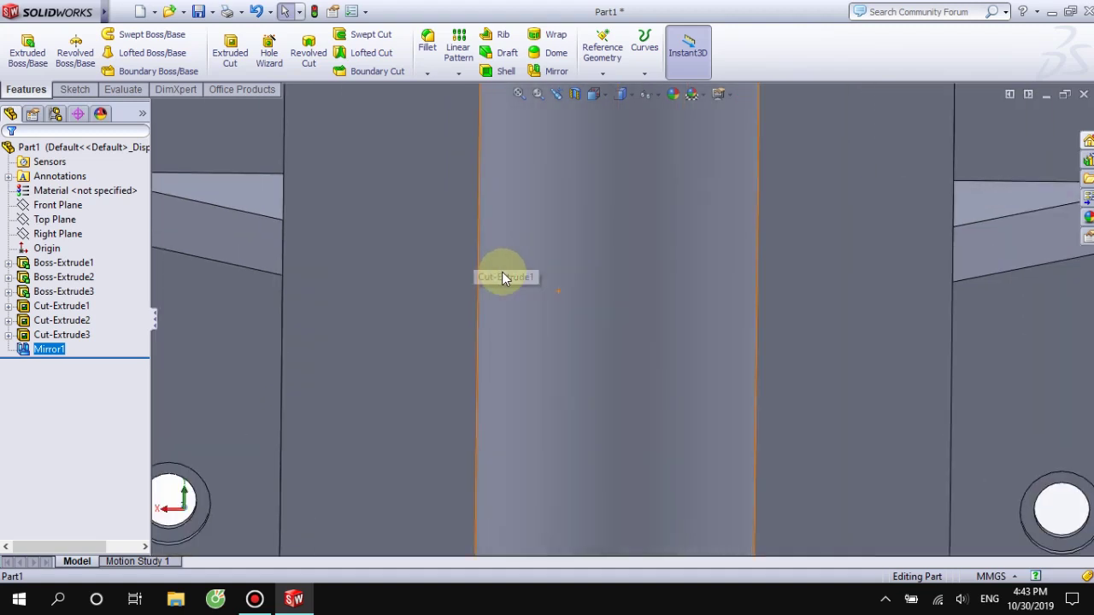
scroll(512, 263, up, 3)
scroll(590, 260, up, 2)
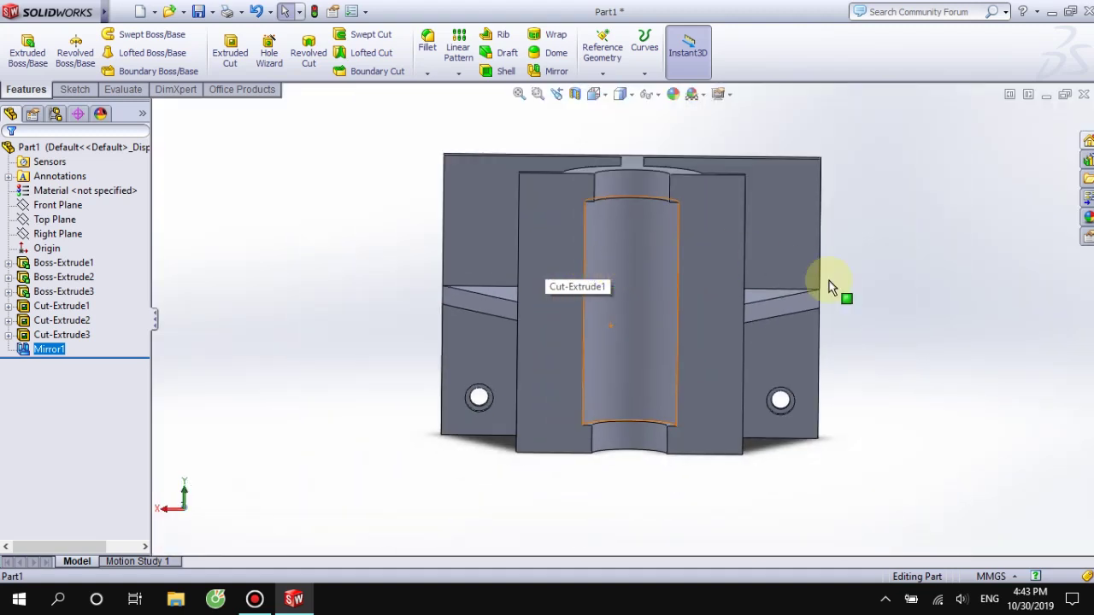
middle_drag(829, 286, 859, 254)
scroll(664, 268, down, 2)
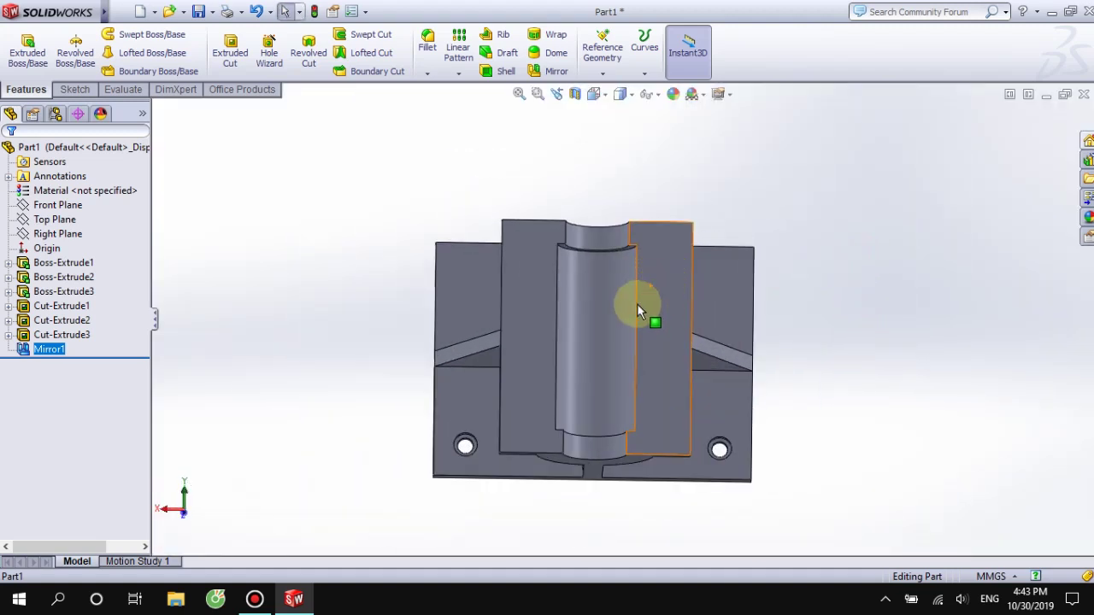
scroll(638, 310, down, 3)
click(548, 71)
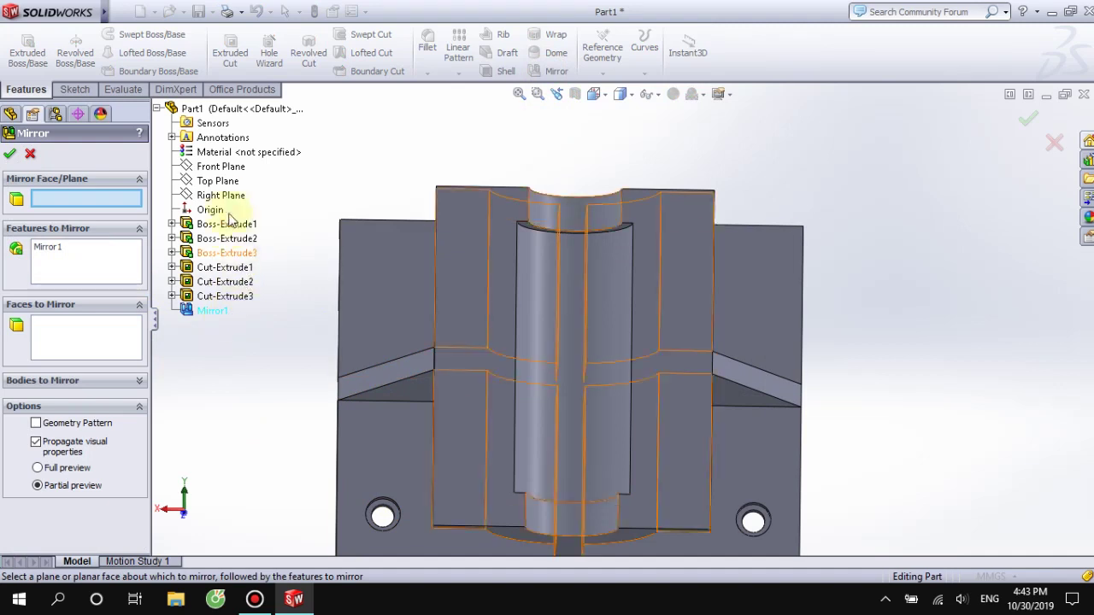
click(227, 182)
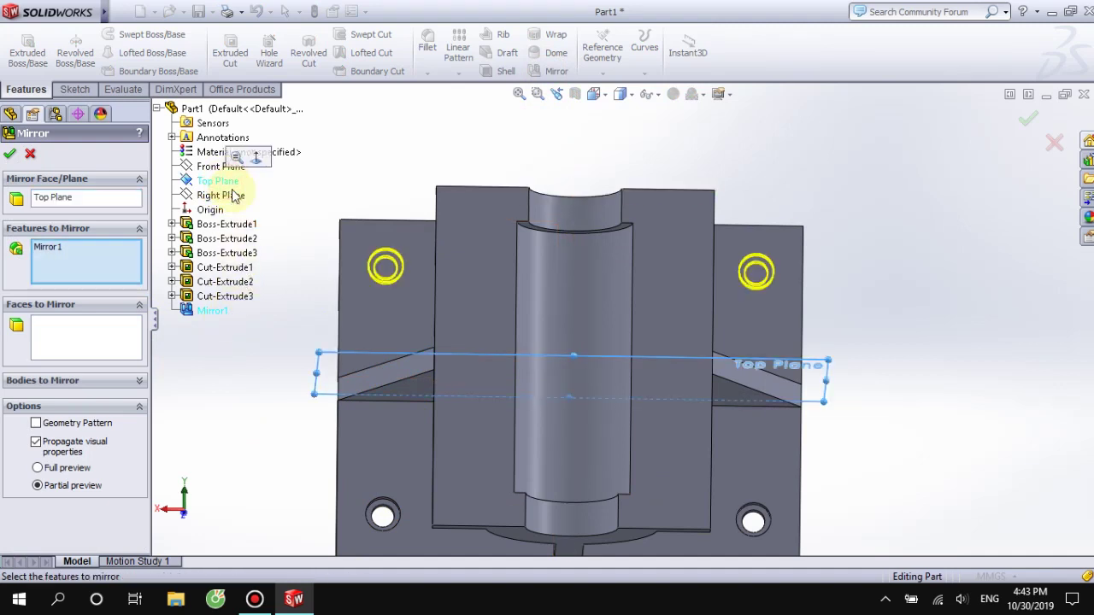
click(9, 153)
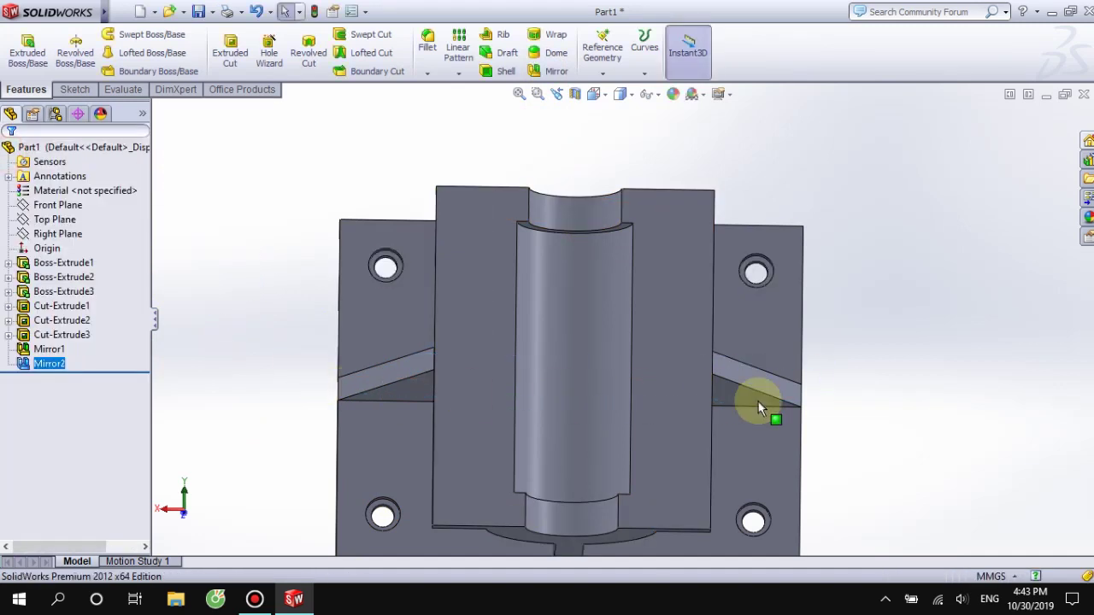
- Start a sketch on the bearing cap flange face with a Ø10 circle near its top
click(680, 265)
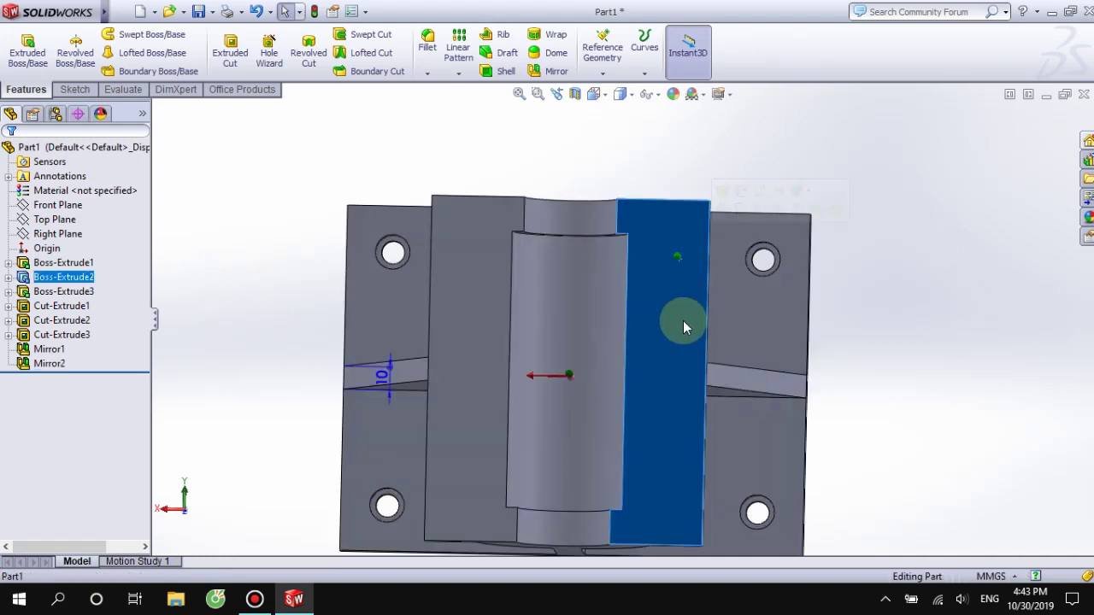
click(745, 181)
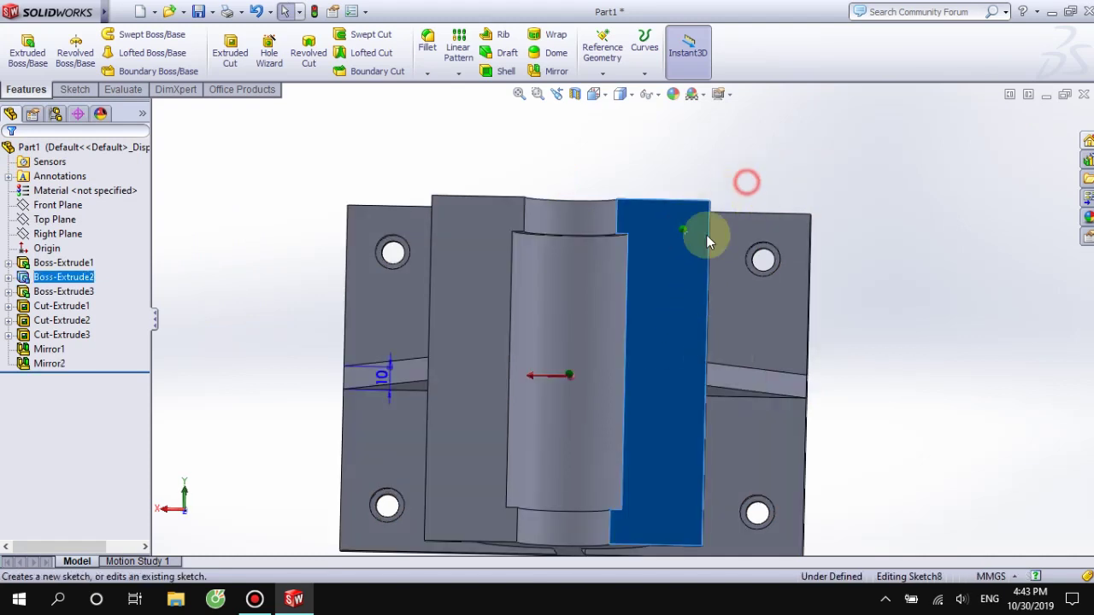
click(126, 36)
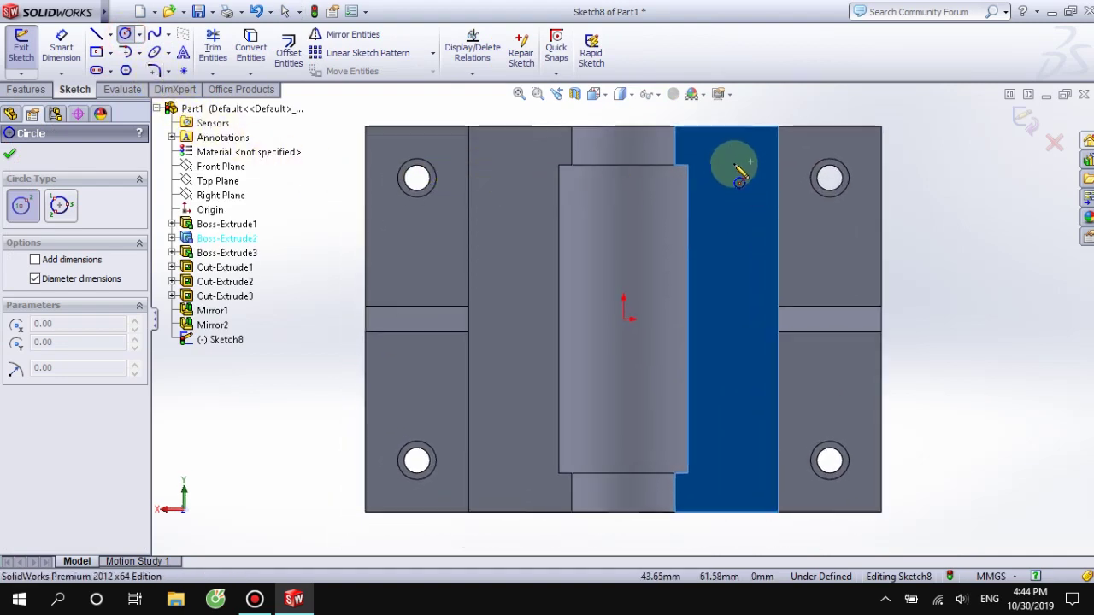
click(733, 169)
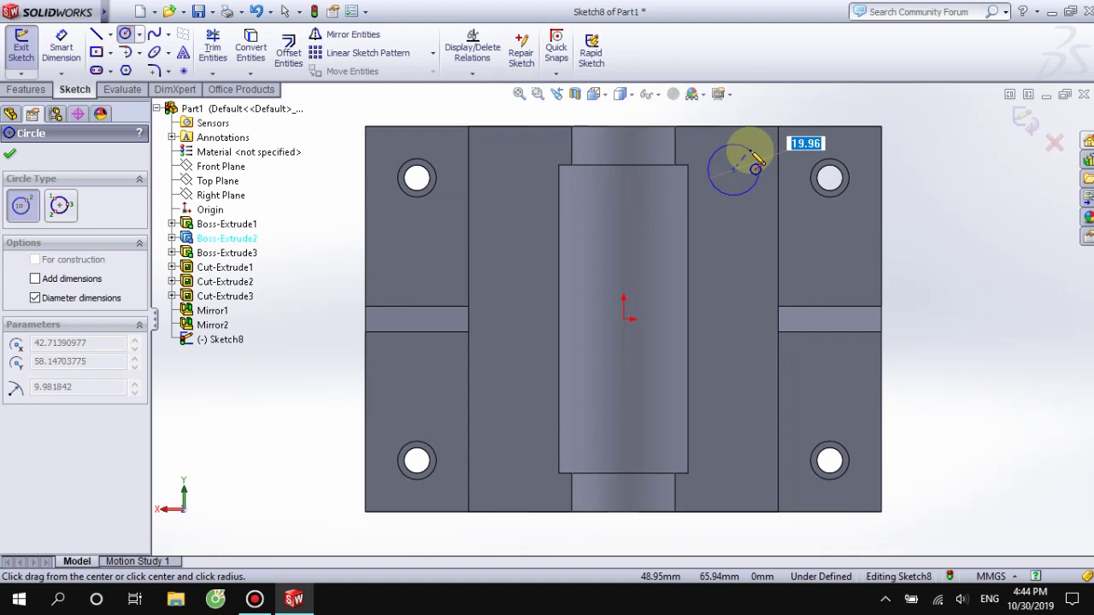
text(10)
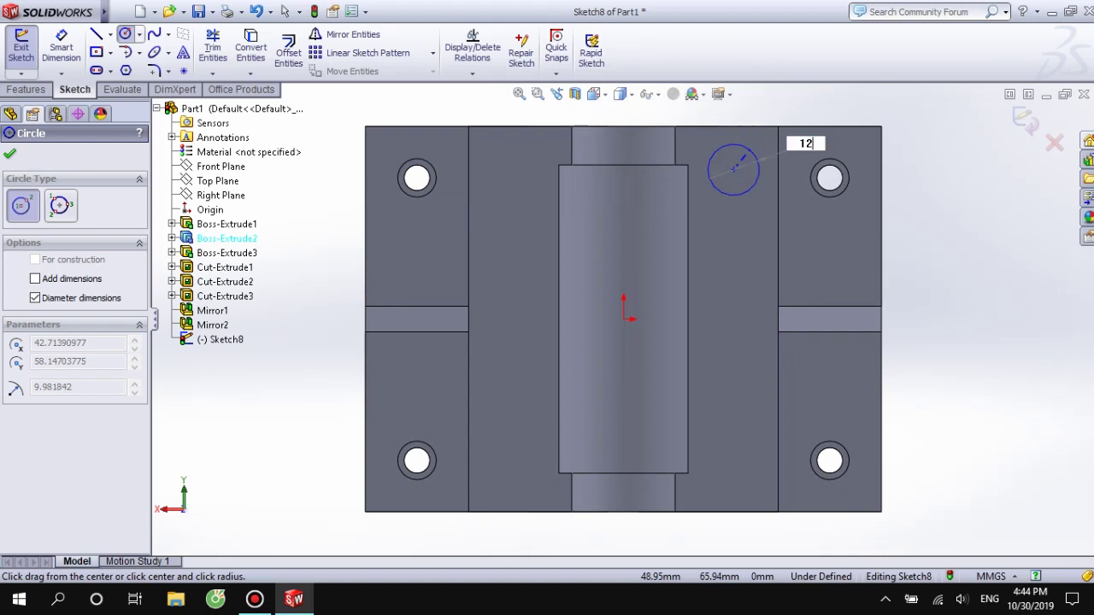
key(Return)
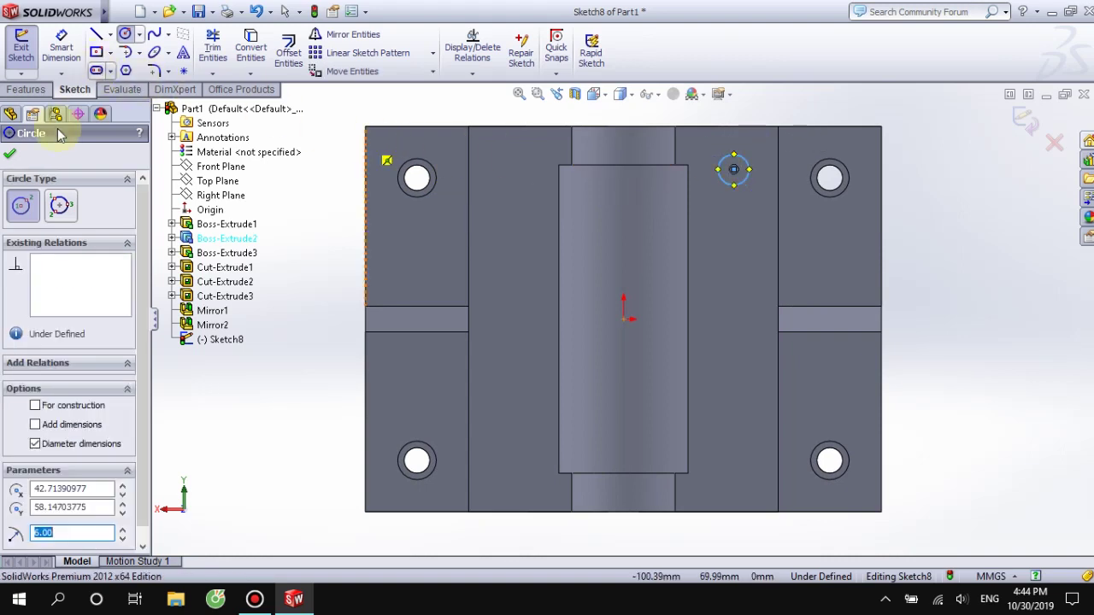
click(9, 153)
click(26, 89)
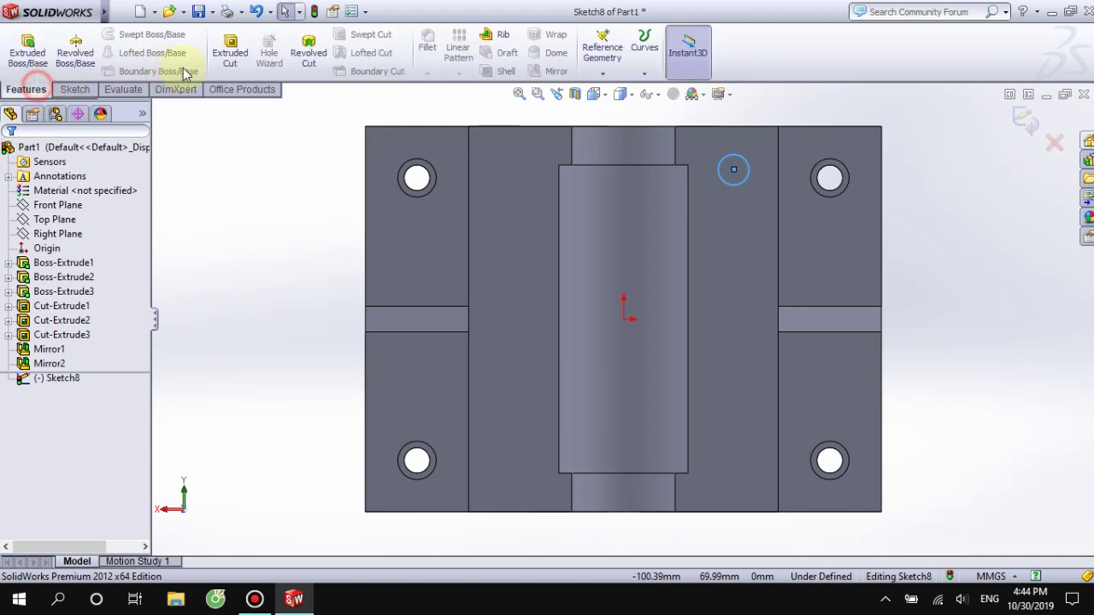
- Extrude-cut the 10 mm circle 20 mm deep into the flange
click(249, 51)
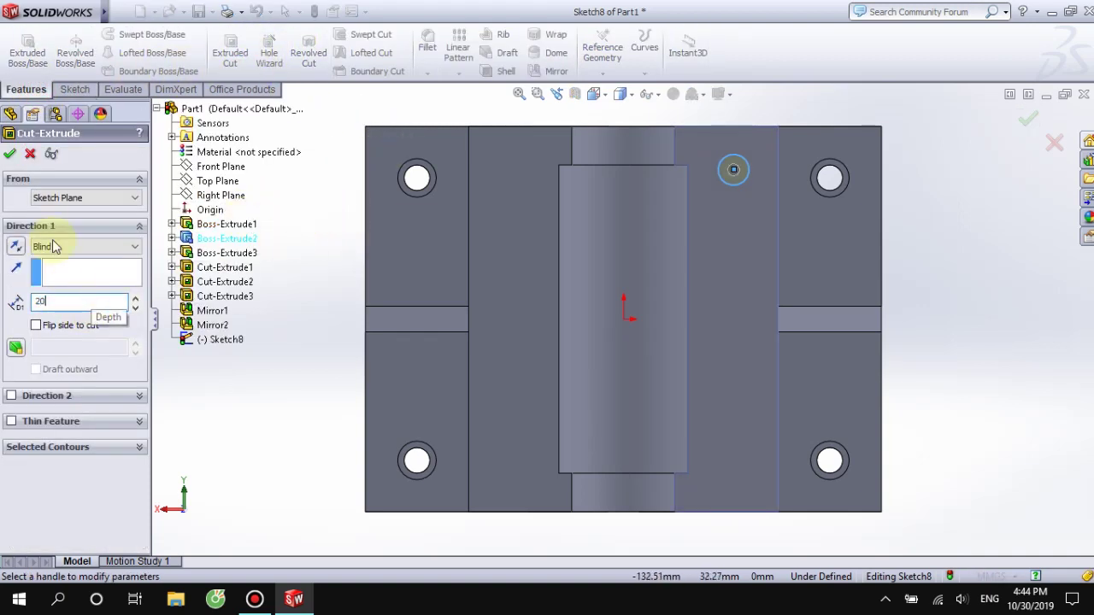
right_click(439, 244)
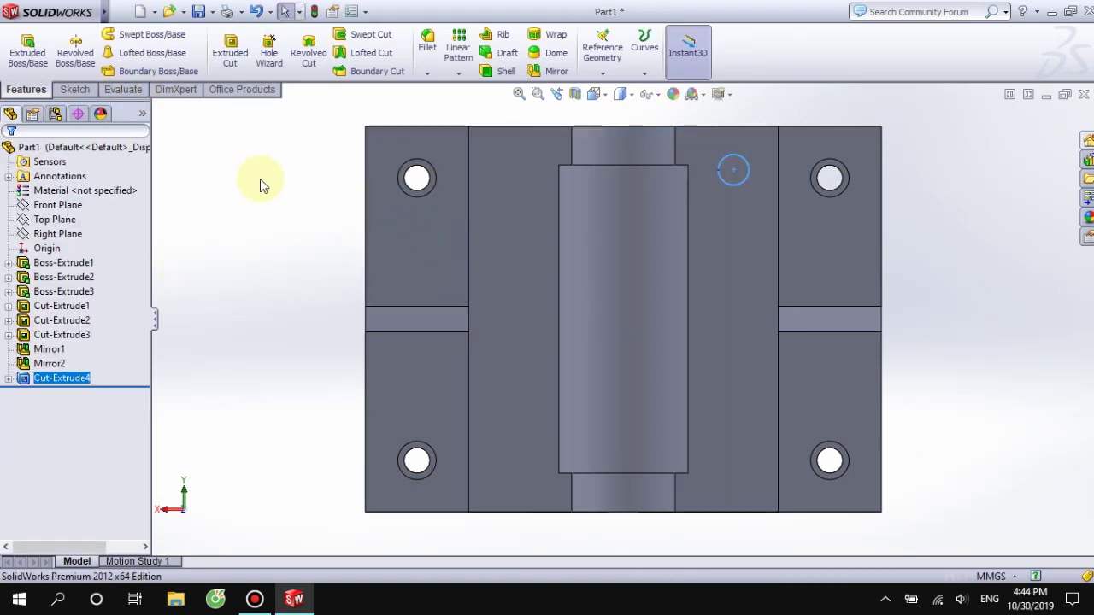
click(260, 179)
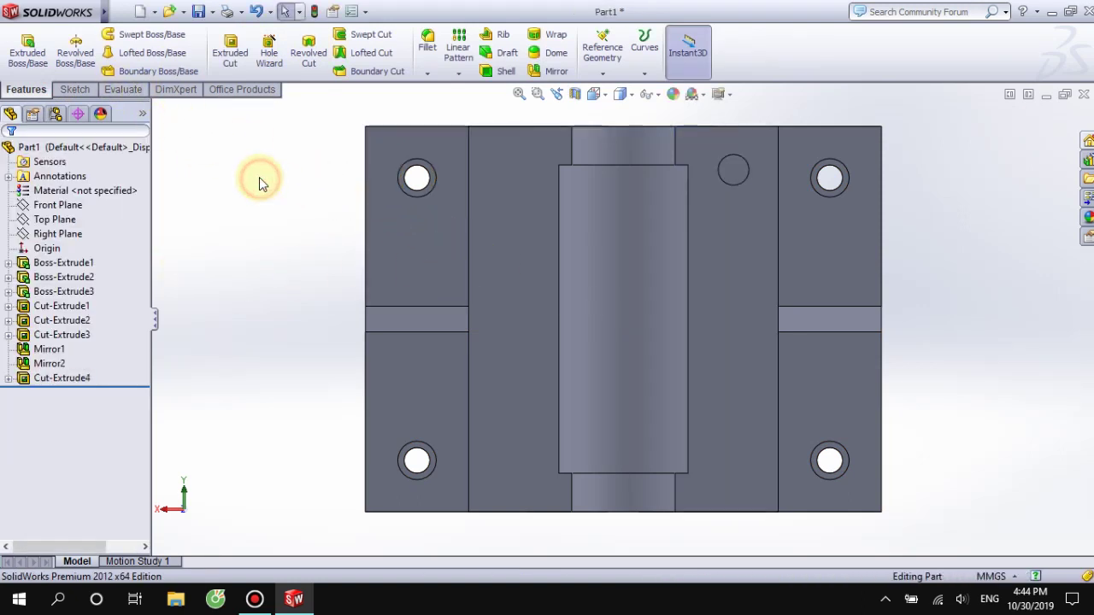
- Reopen the hole's Sketch8 for editing, undoing the wrong sketch opened first
click(81, 91)
middle_drag(944, 183, 986, 180)
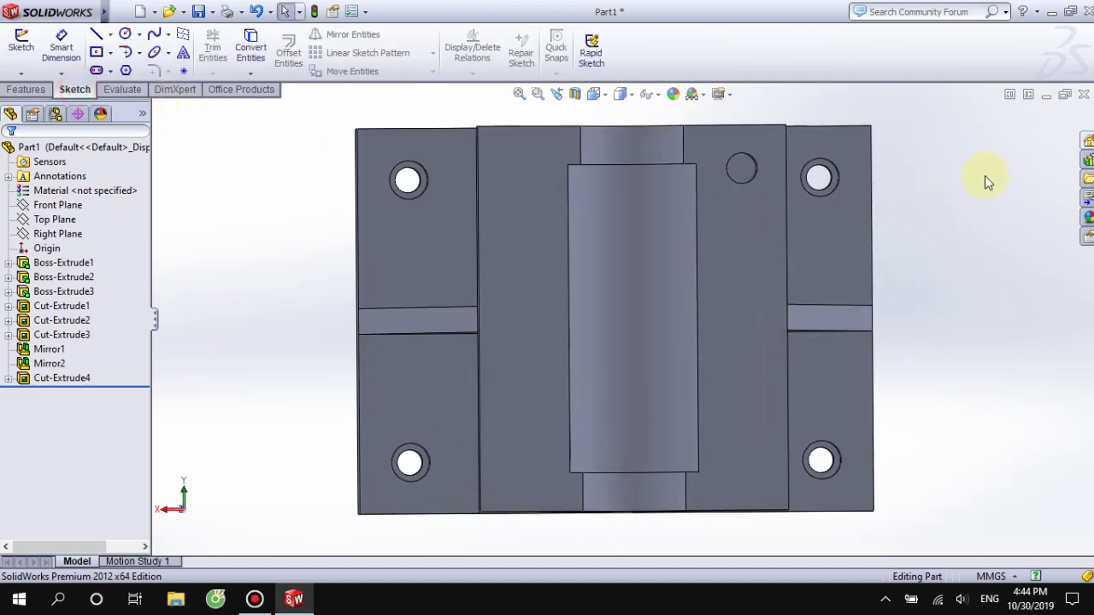
click(737, 175)
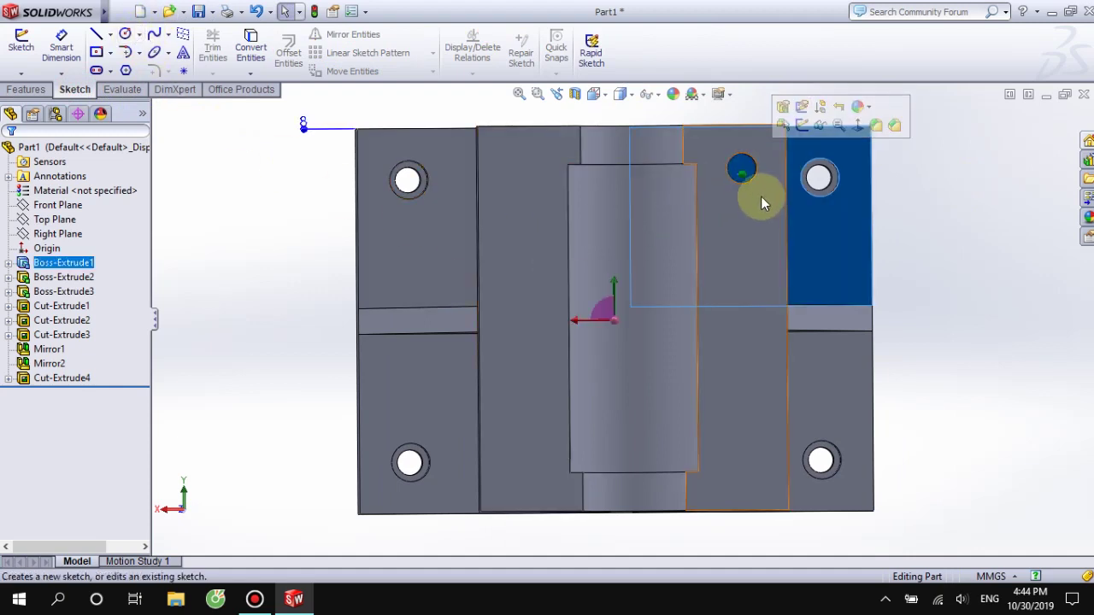
click(823, 123)
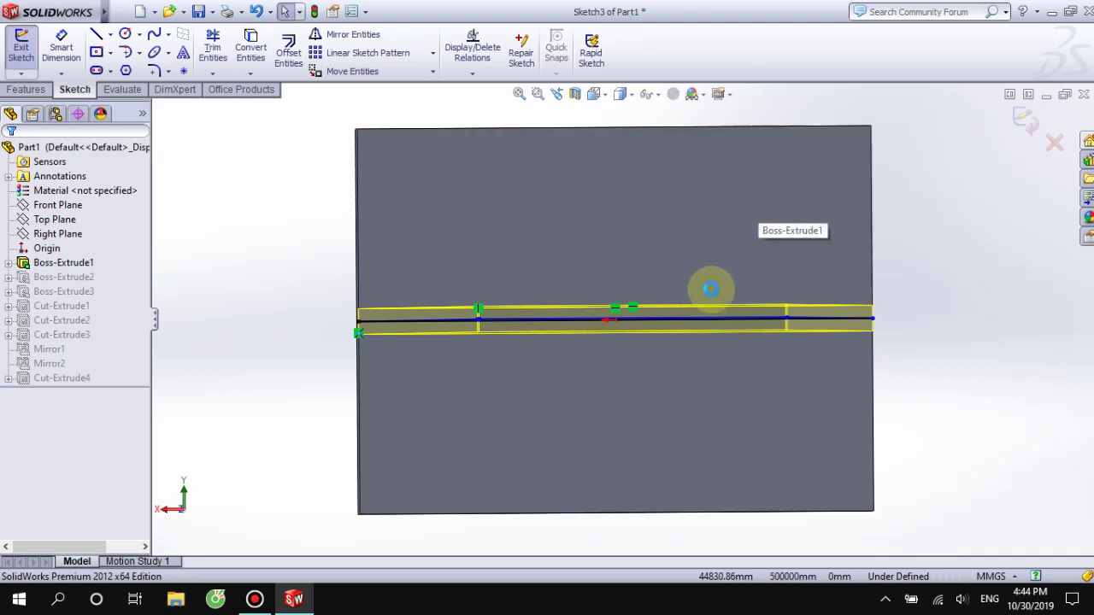
key(ctrl+z)
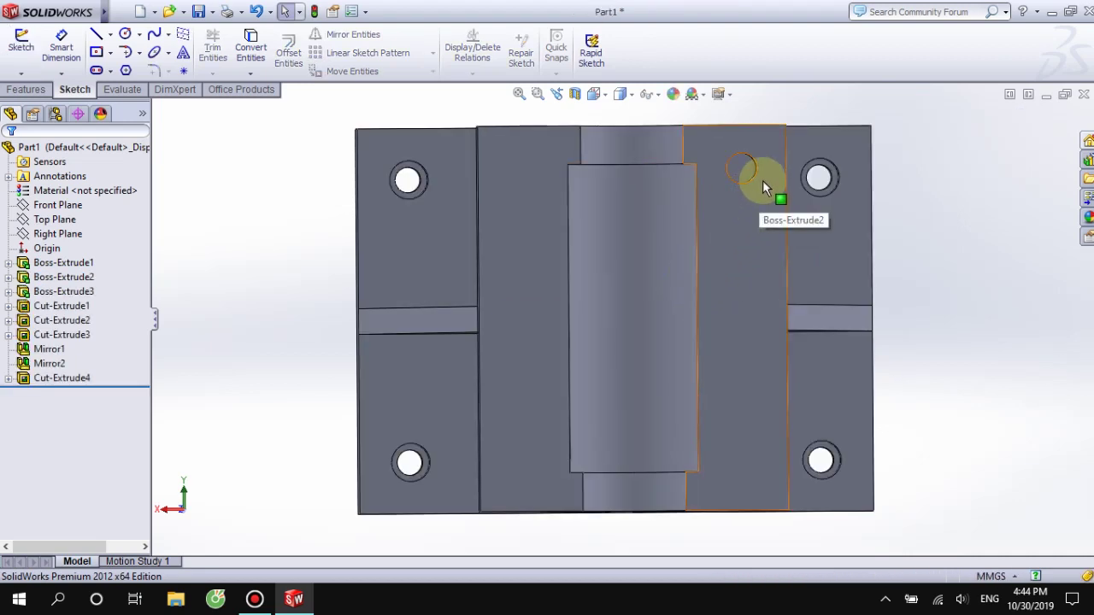
click(762, 180)
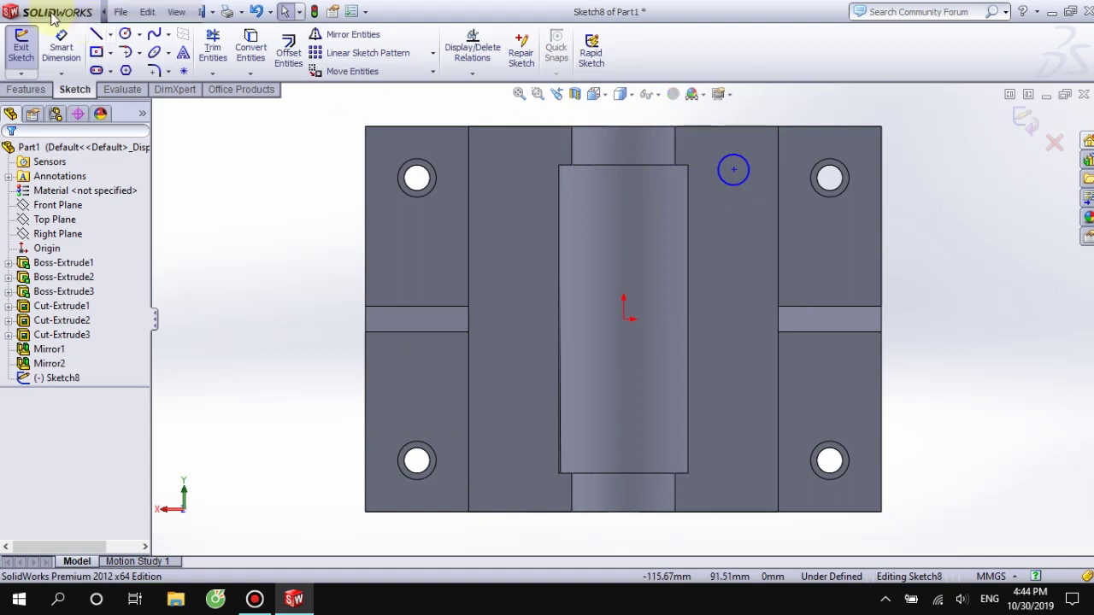
- Dimension the circle 12 mm from the flange's side edge
click(61, 44)
click(748, 171)
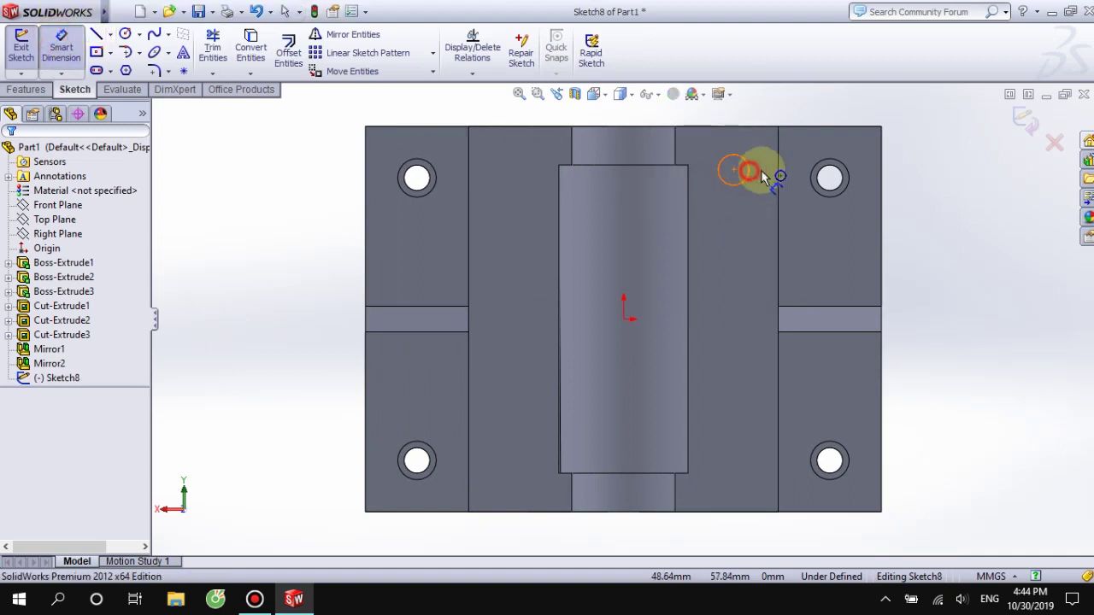
click(778, 174)
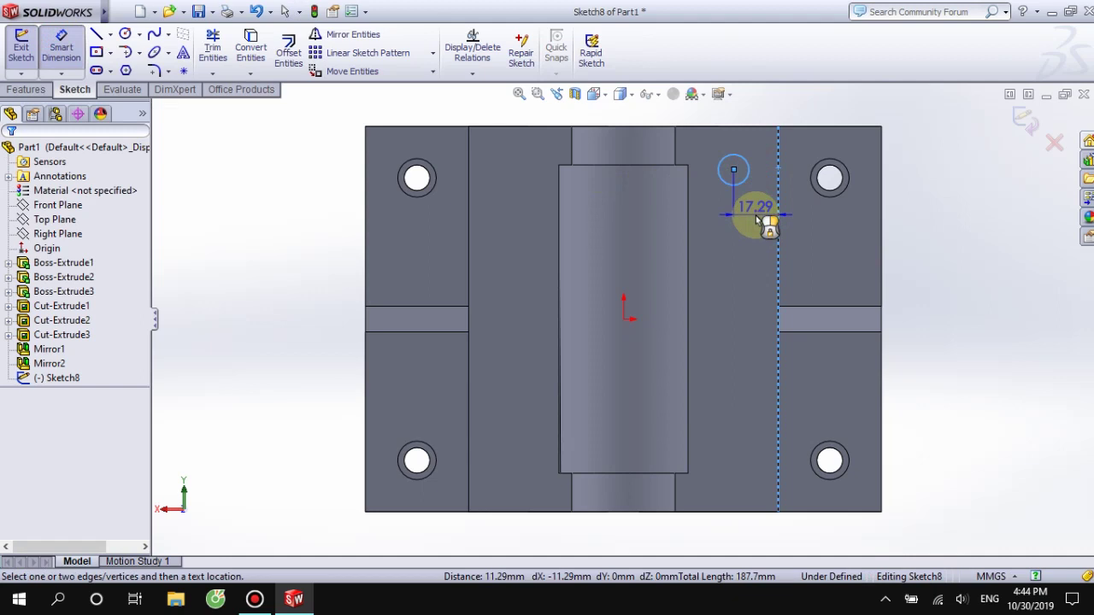
click(757, 217)
text(12)
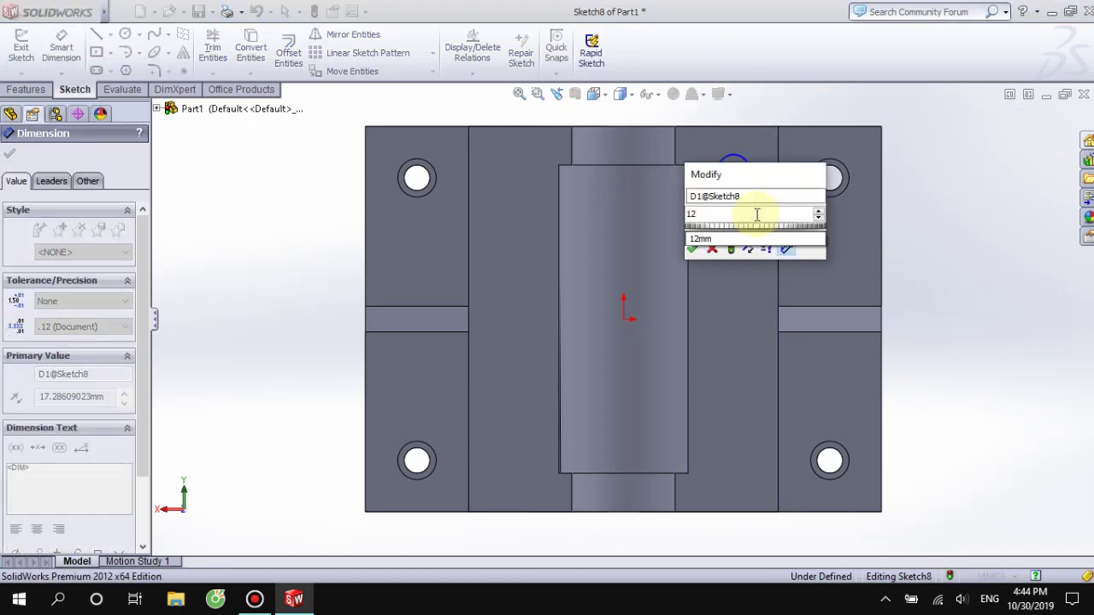
key(Return)
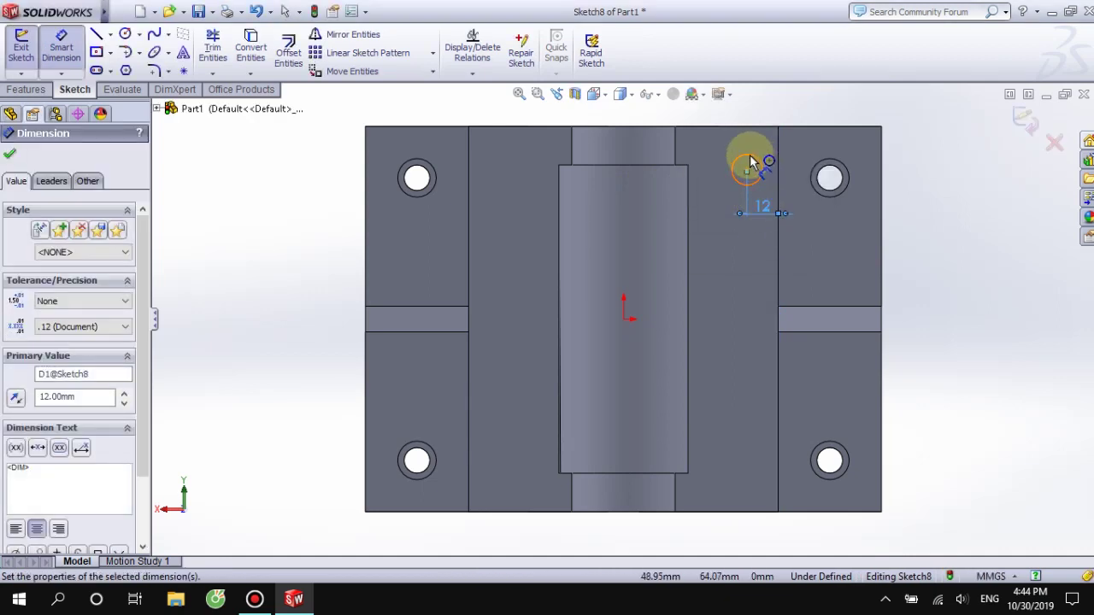
click(749, 162)
key(Escape)
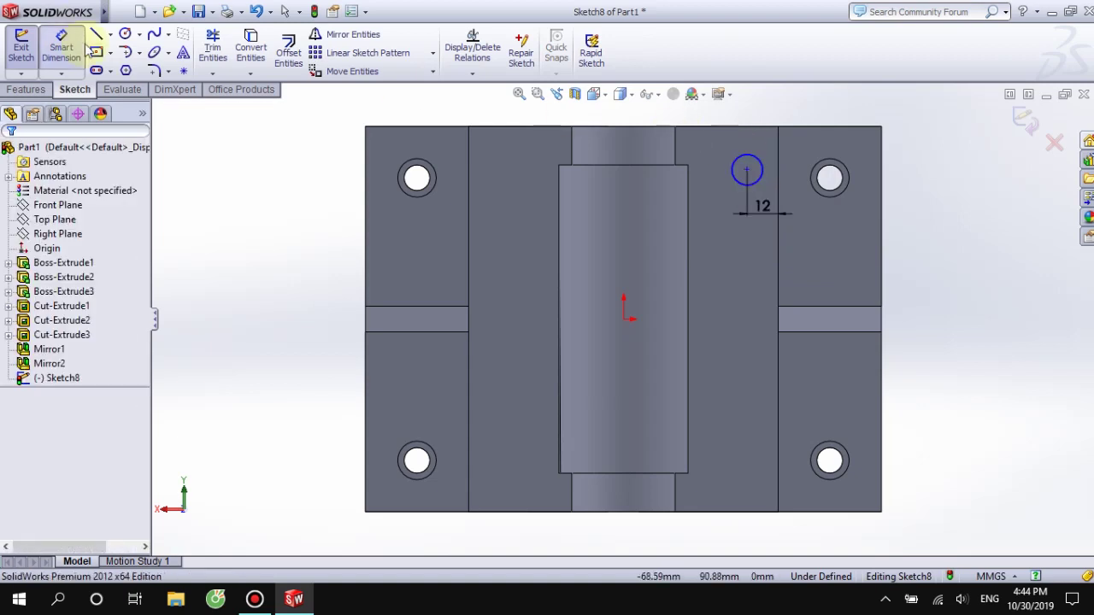
- Dimension the circle 15 mm below the part's top edge
click(64, 45)
click(62, 45)
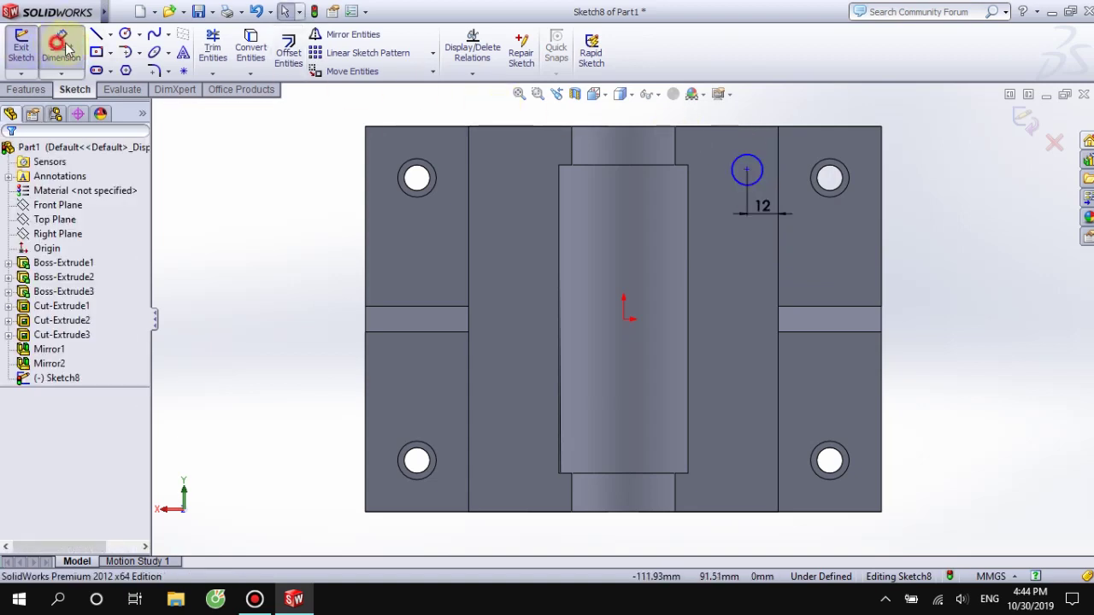
click(747, 150)
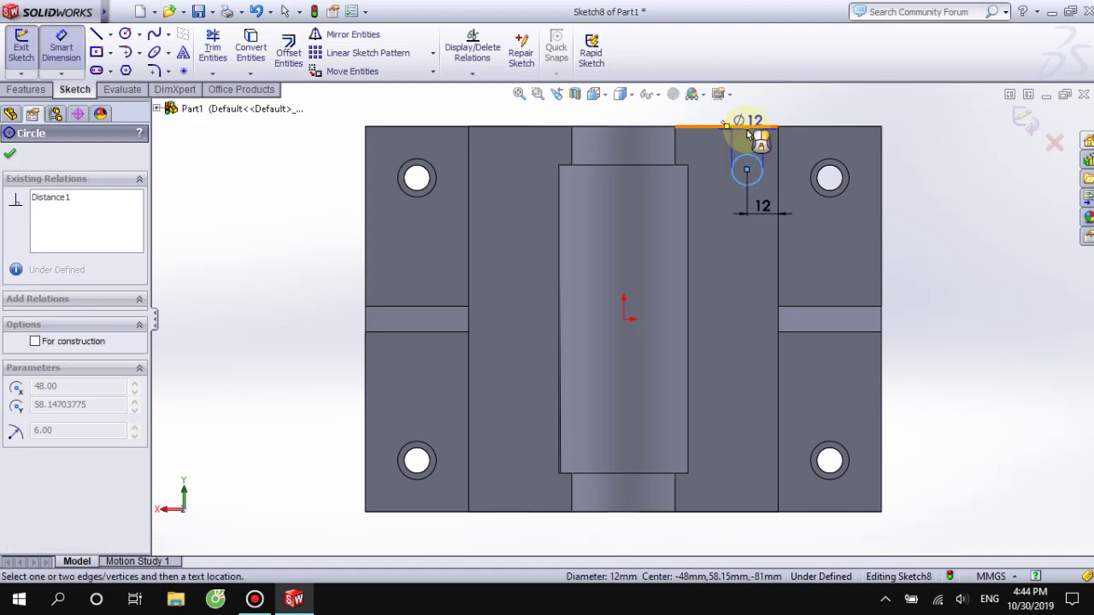
click(746, 128)
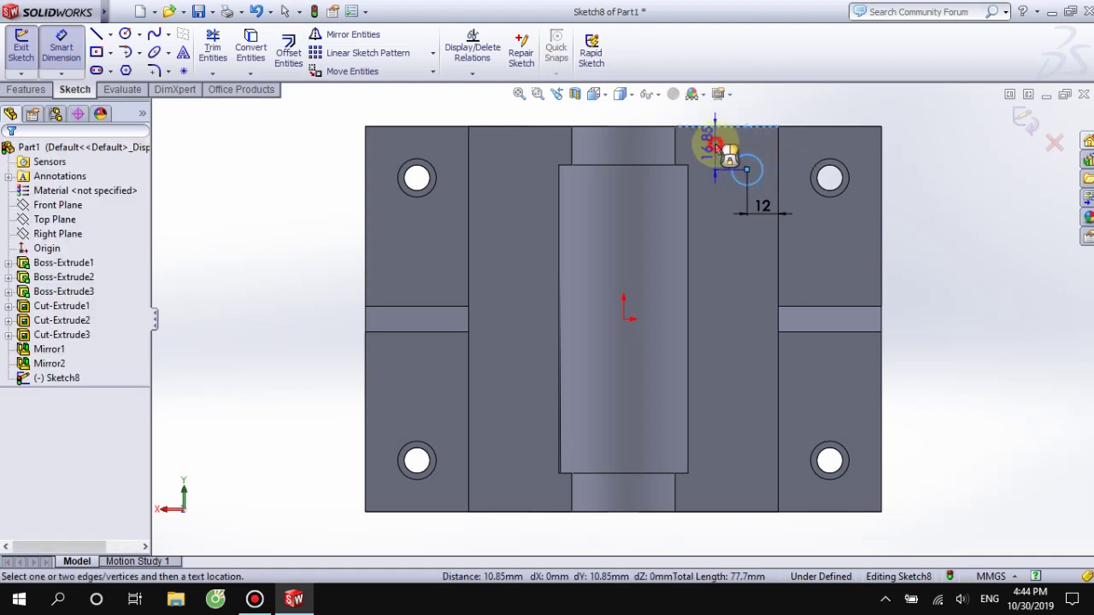
click(726, 154)
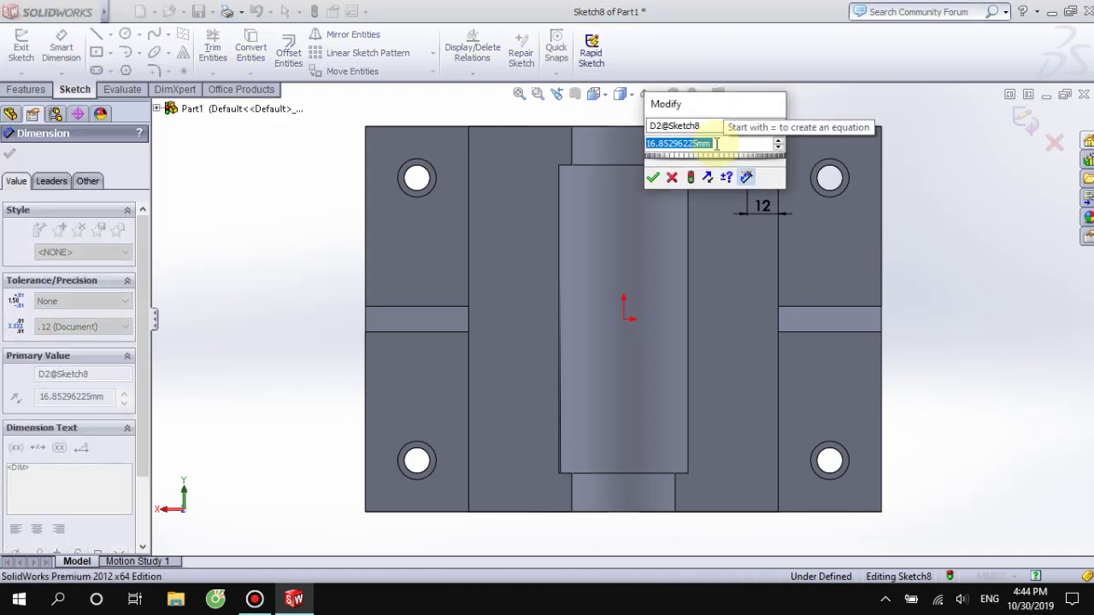
text(1)
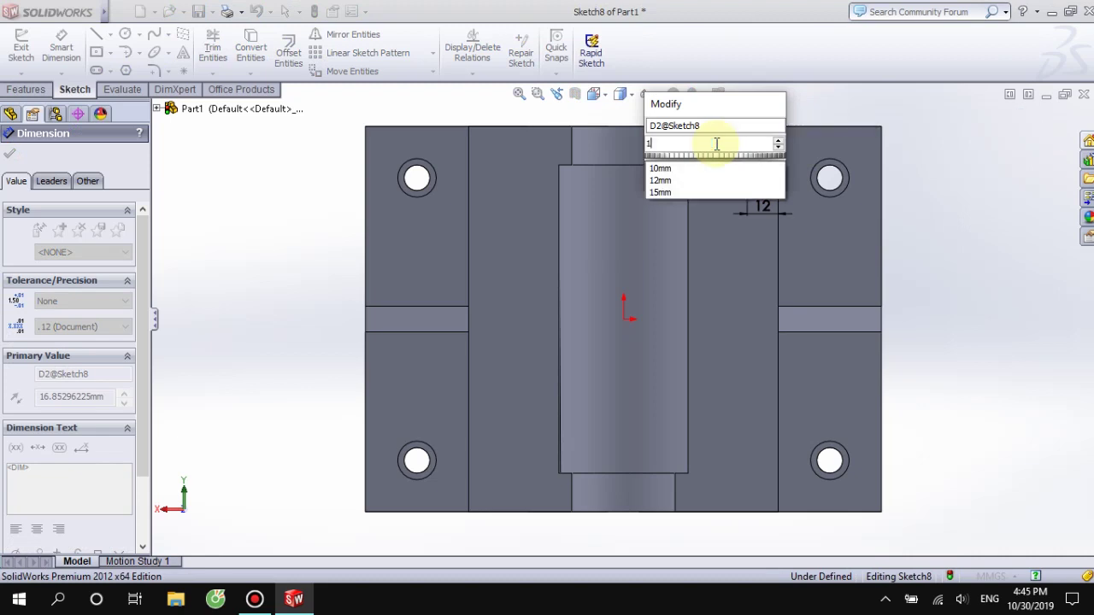
text(5)
key(Return)
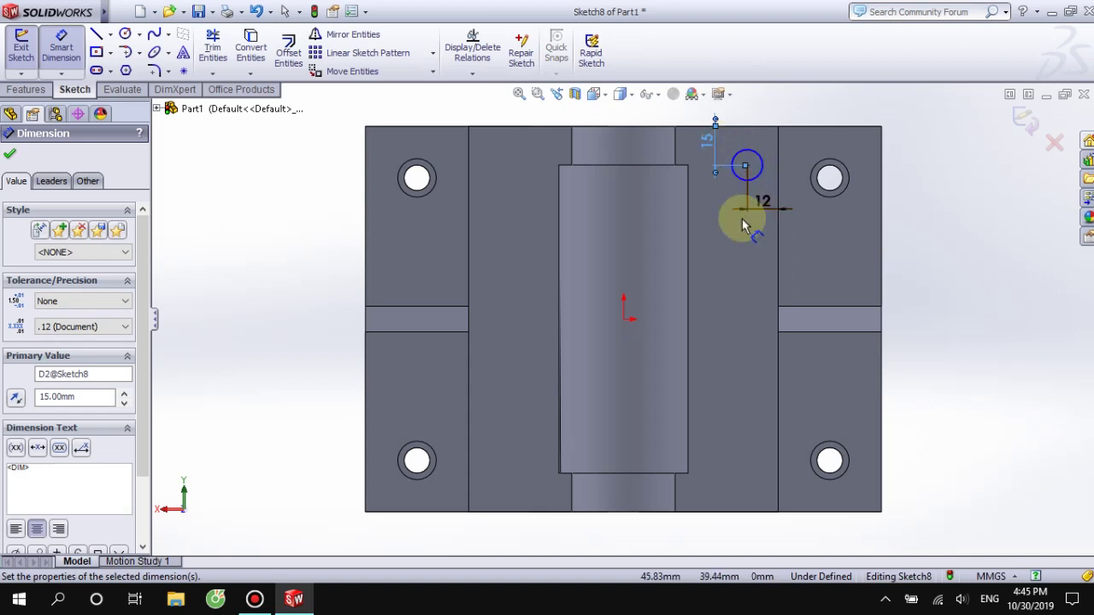
- Cut the dimensioned circle as a Blind 20 mm hole (Cut-Extrude5)
click(10, 156)
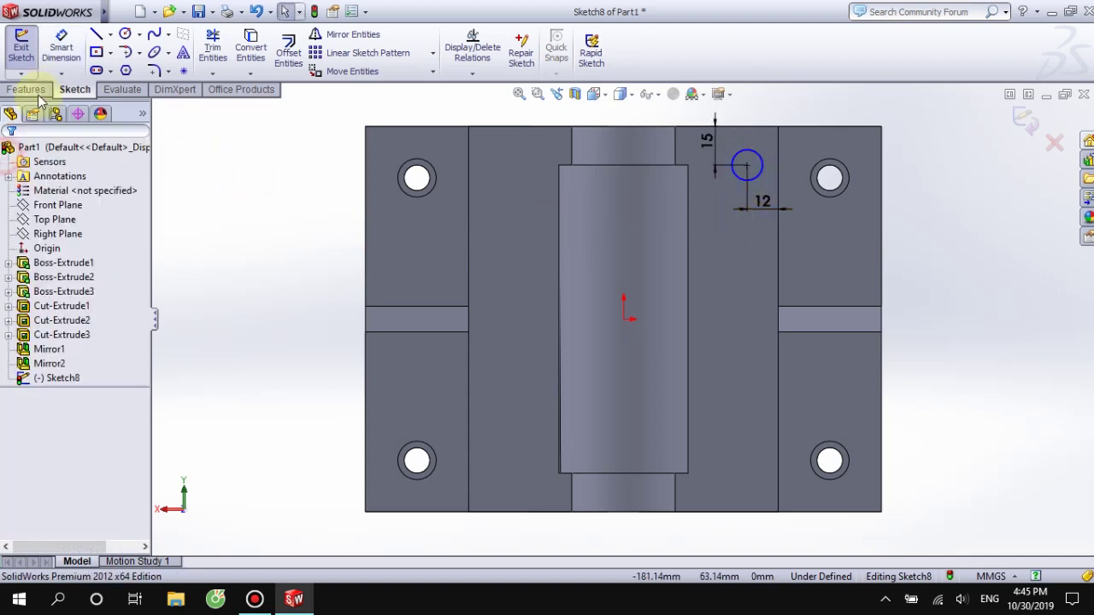
click(26, 89)
click(230, 51)
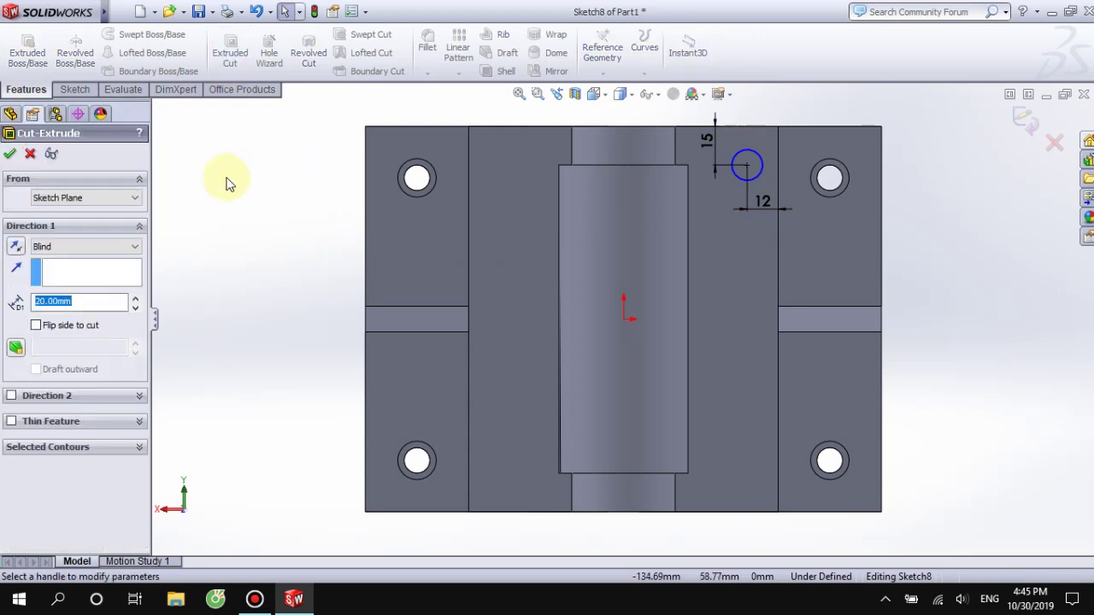
click(9, 155)
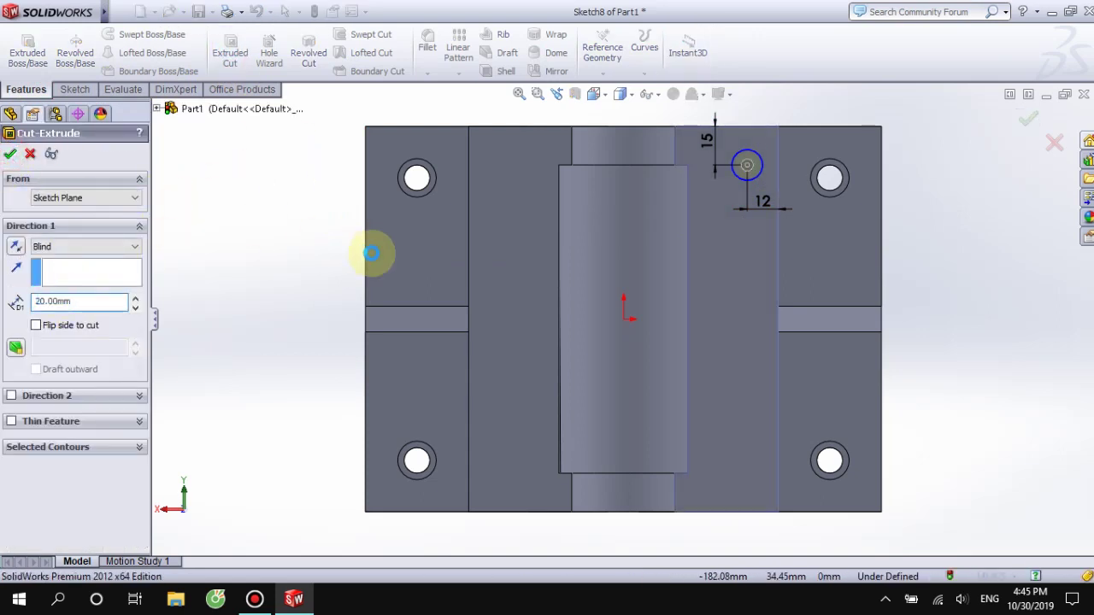
middle_drag(984, 239, 947, 255)
mouse_move(997, 206)
middle_down()
mouse_move(1057, 197)
mouse_move(1038, 198)
middle_up()
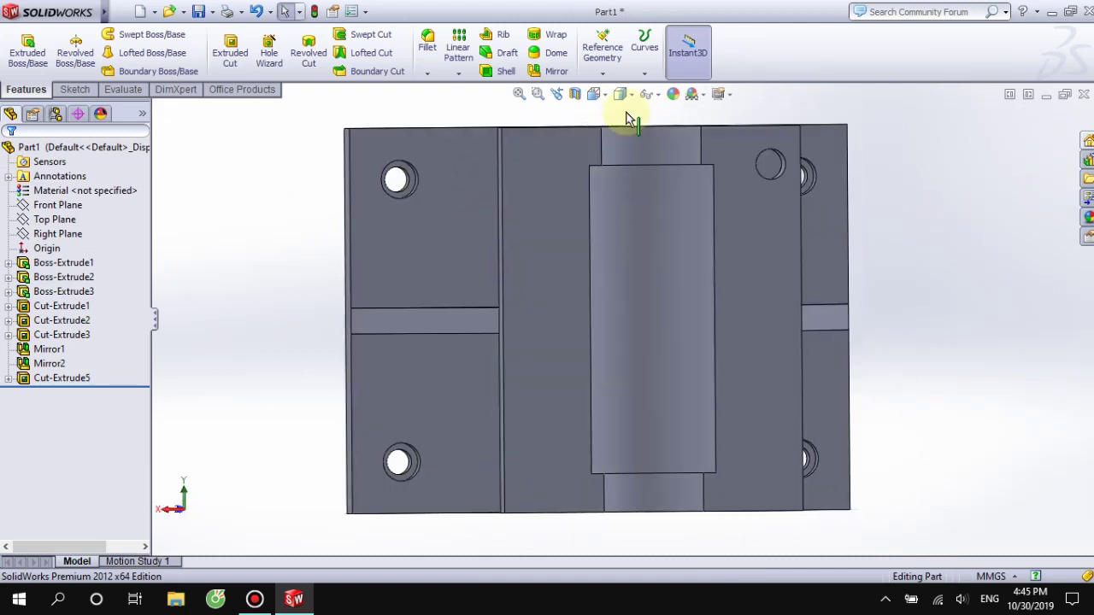
click(553, 71)
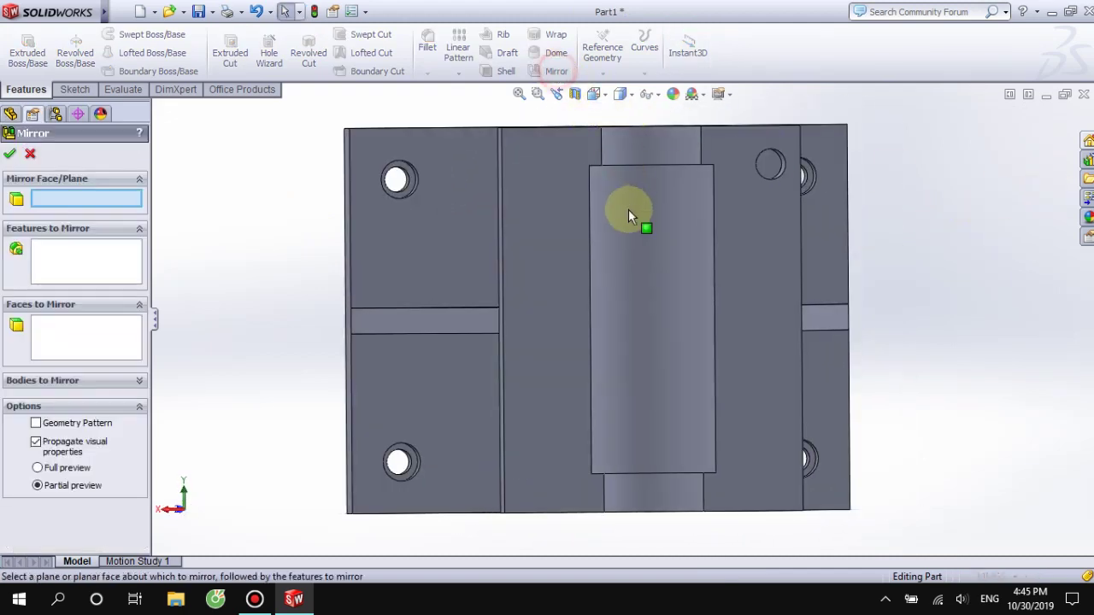
- Mirror the cap flange hole Cut-Extrude5 about the Top Plane to the lower corner
click(781, 171)
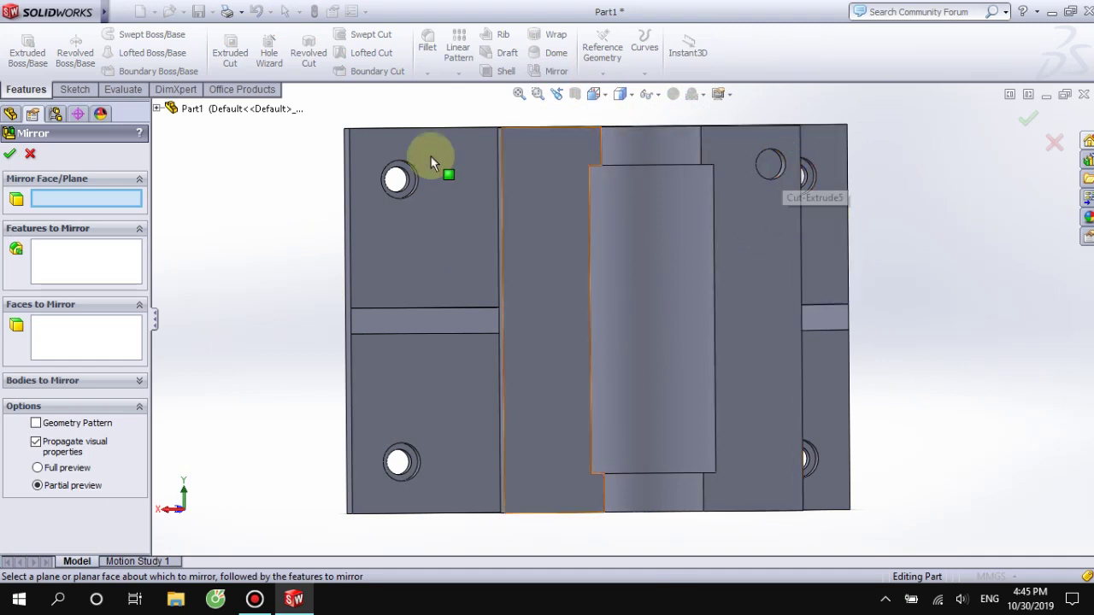
click(13, 112)
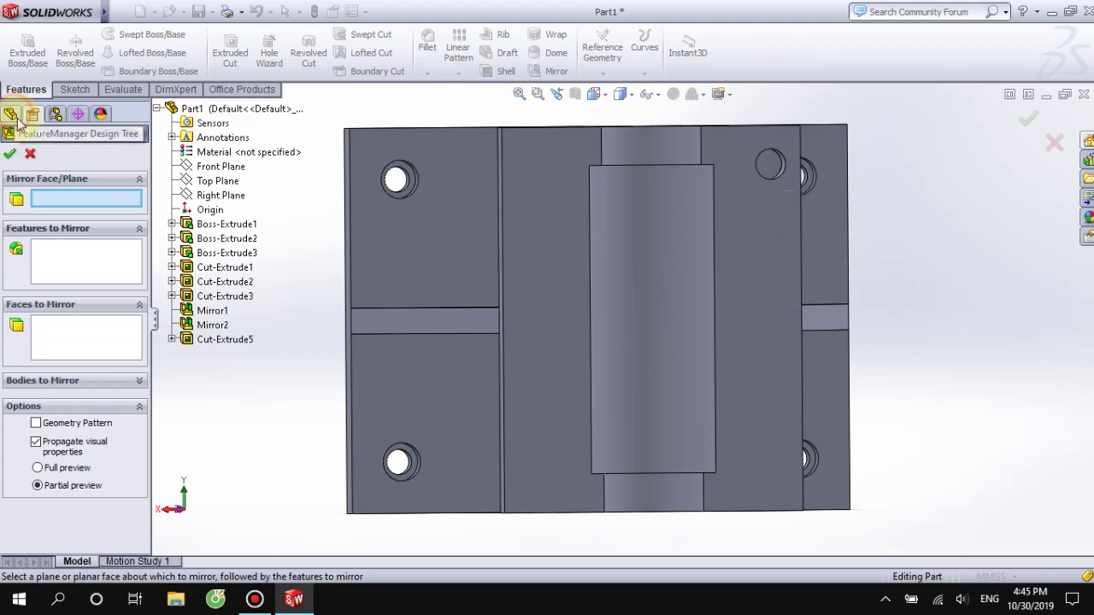
click(227, 184)
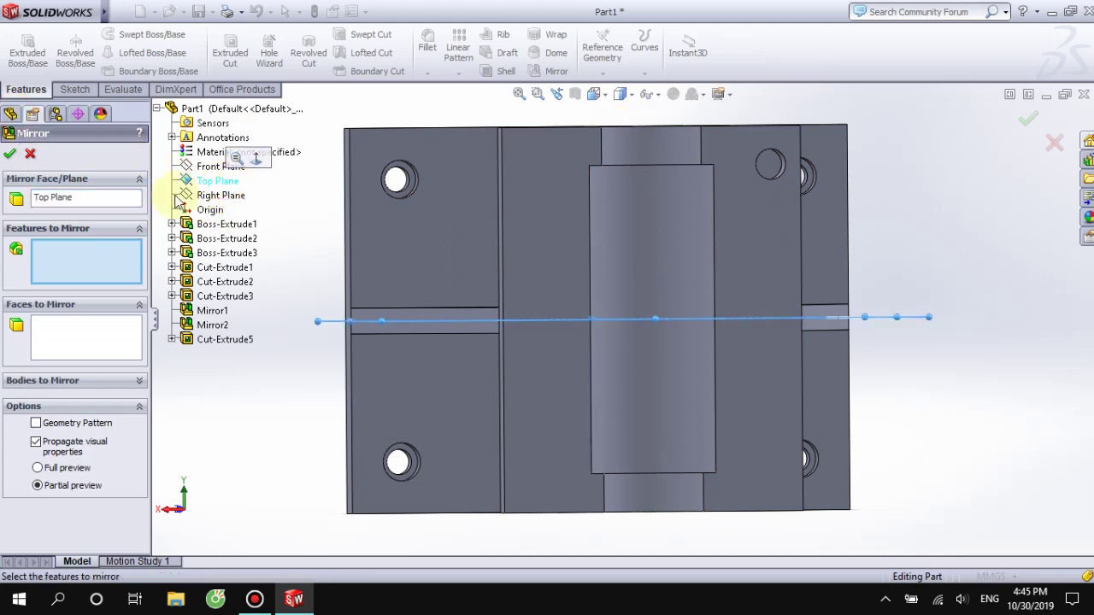
click(773, 164)
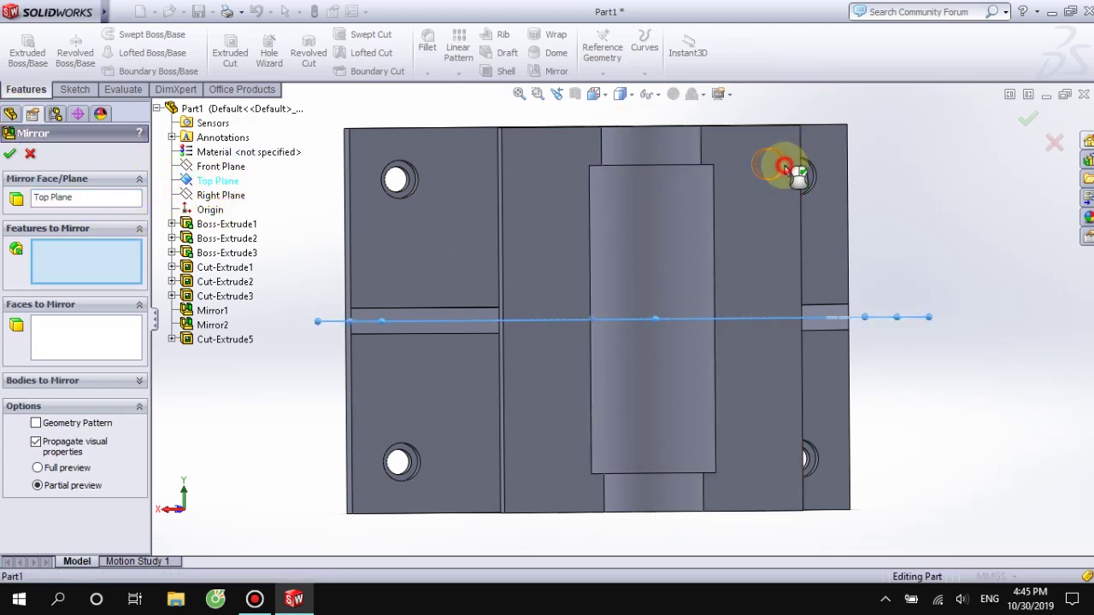
click(10, 155)
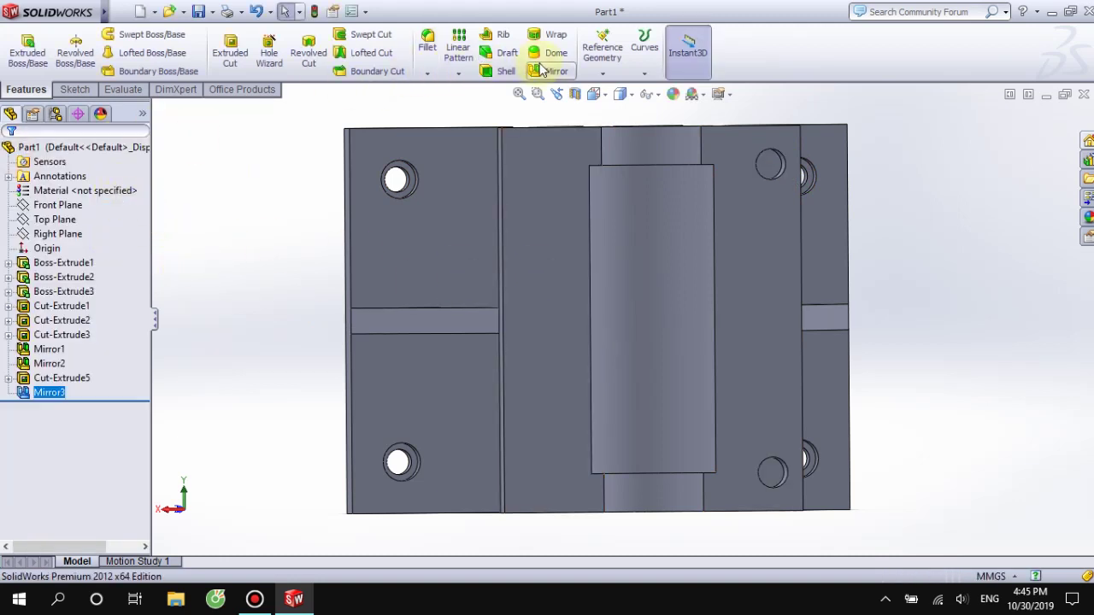
- Mirror Mirror3 about the Right Plane to add holes to the other flange
click(551, 71)
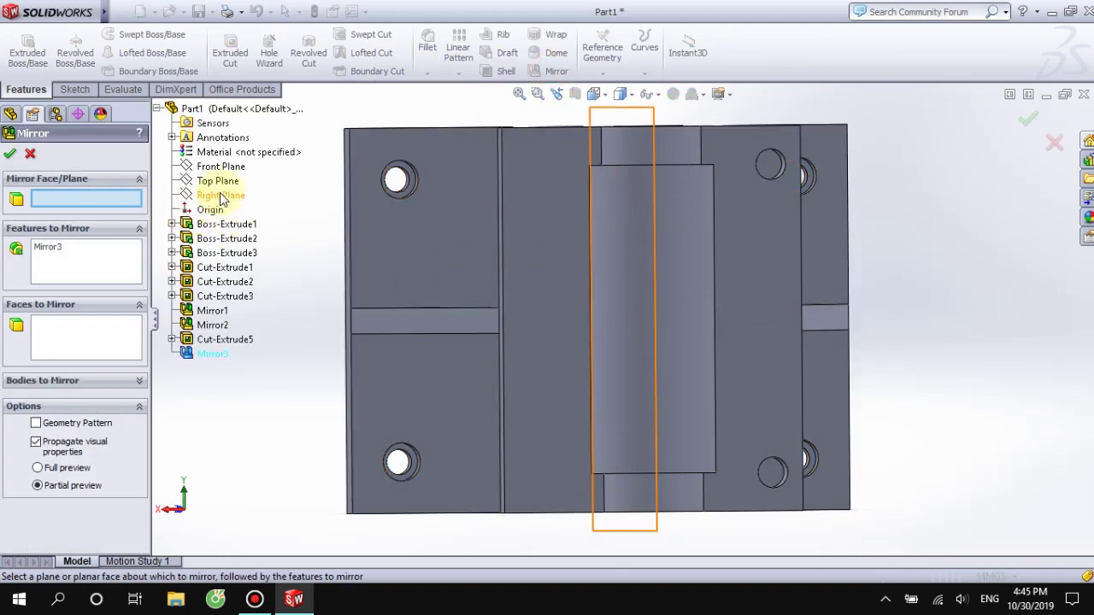
click(229, 197)
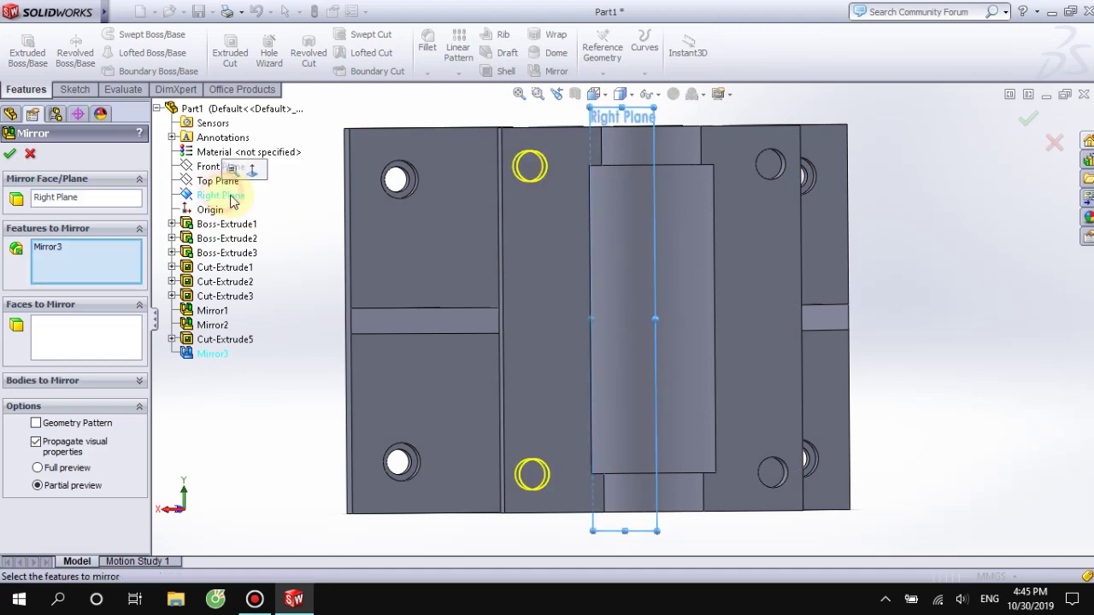
click(10, 157)
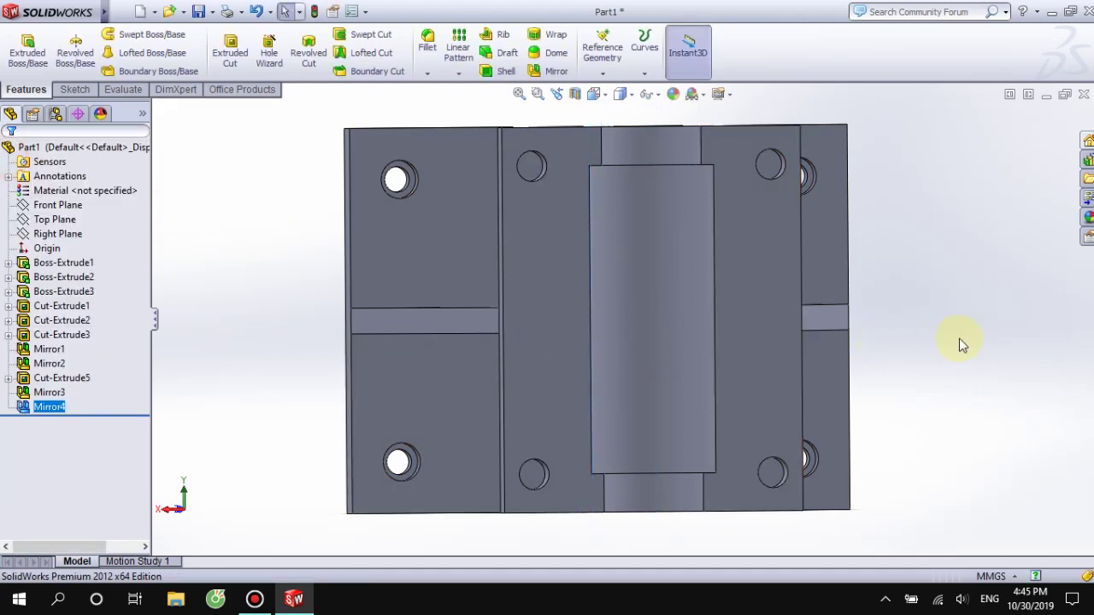
middle_drag(963, 337, 953, 232)
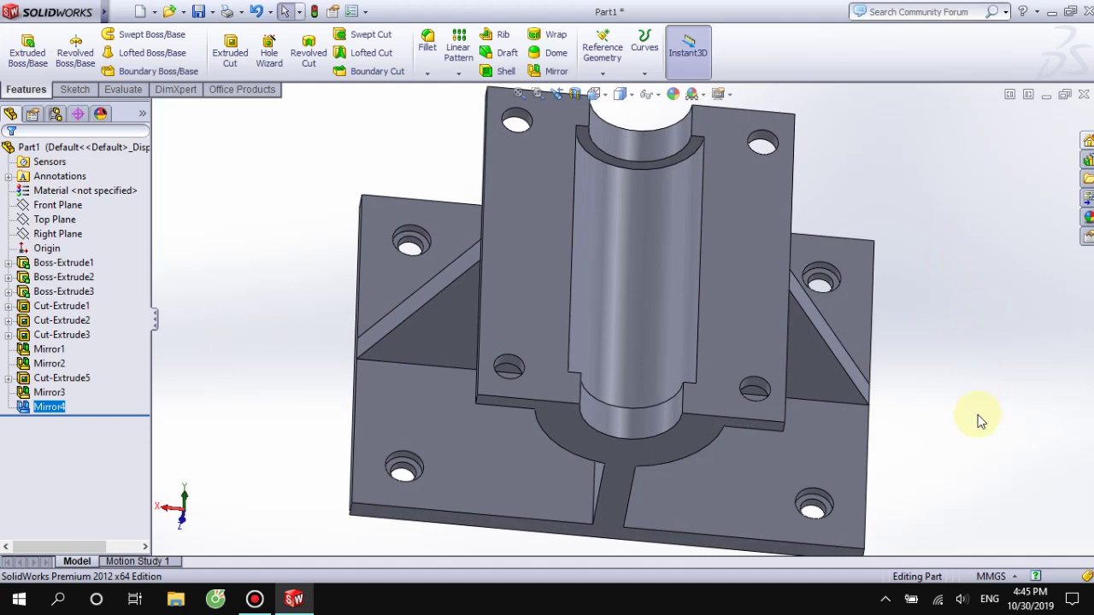
mouse_move(980, 420)
middle_down()
mouse_move(566, 420)
mouse_move(502, 371)
middle_up()
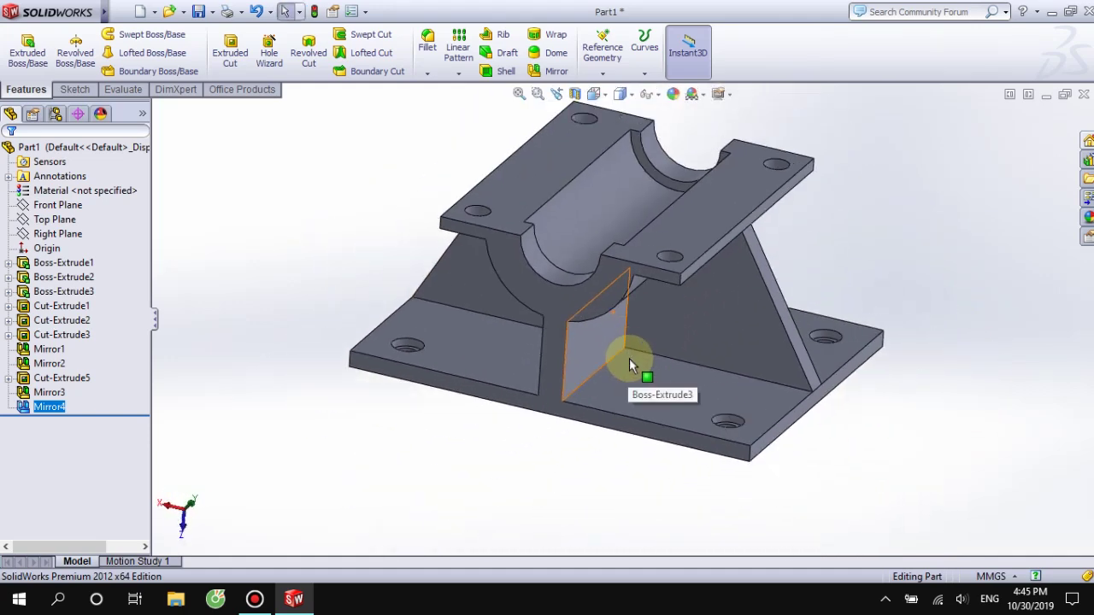
scroll(629, 366, down, 1)
scroll(672, 335, up, 3)
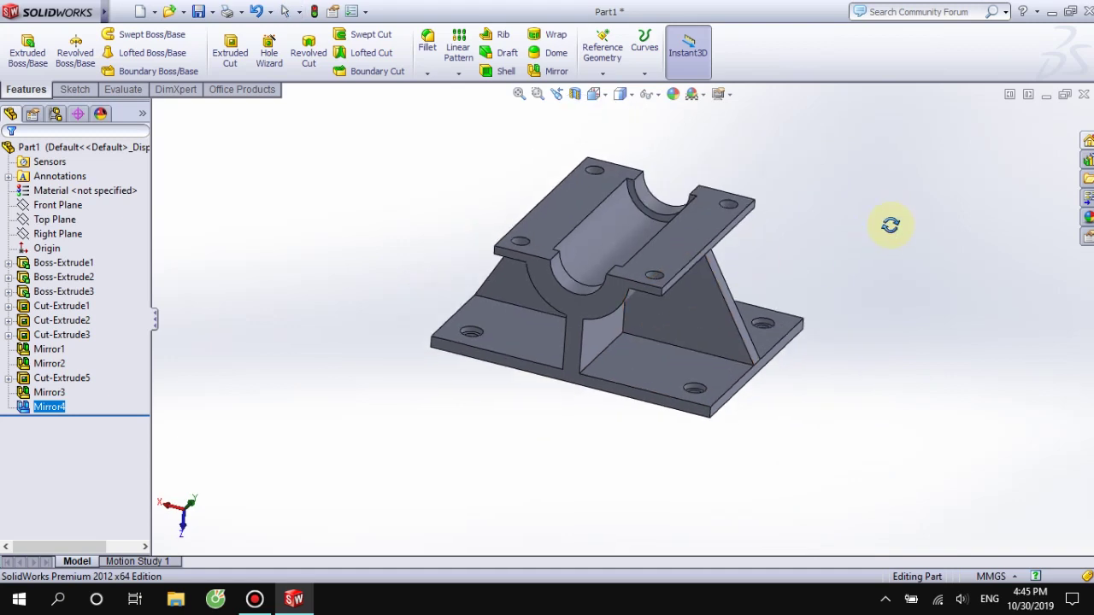
mouse_move(890, 225)
middle_down()
mouse_move(906, 193)
mouse_move(945, 193)
mouse_move(626, 188)
middle_up()
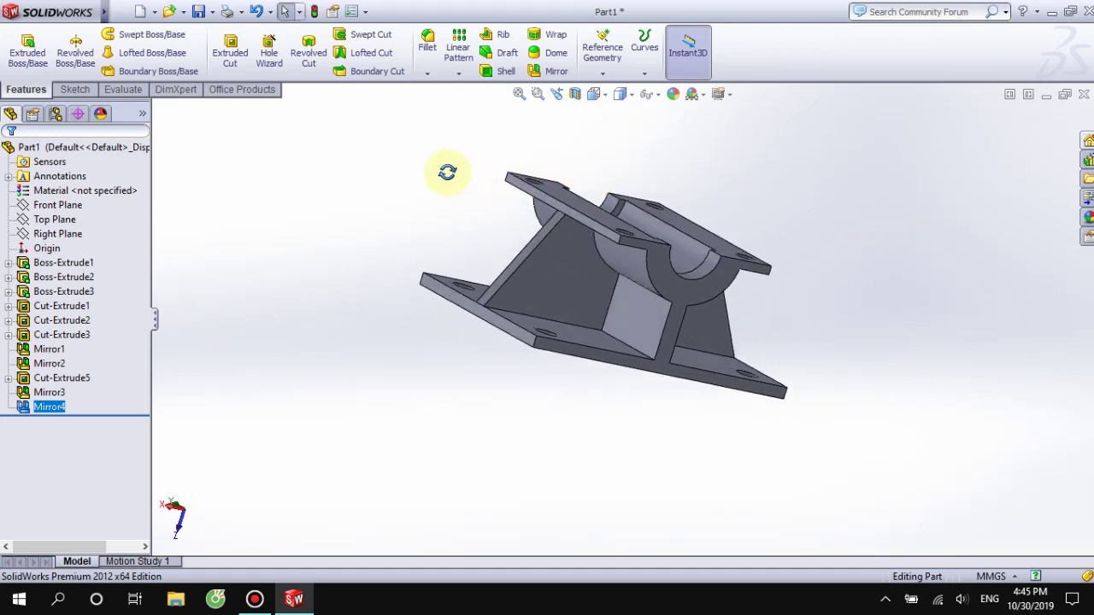
mouse_move(447, 173)
middle_down()
mouse_move(433, 310)
mouse_move(370, 350)
mouse_move(334, 328)
middle_up()
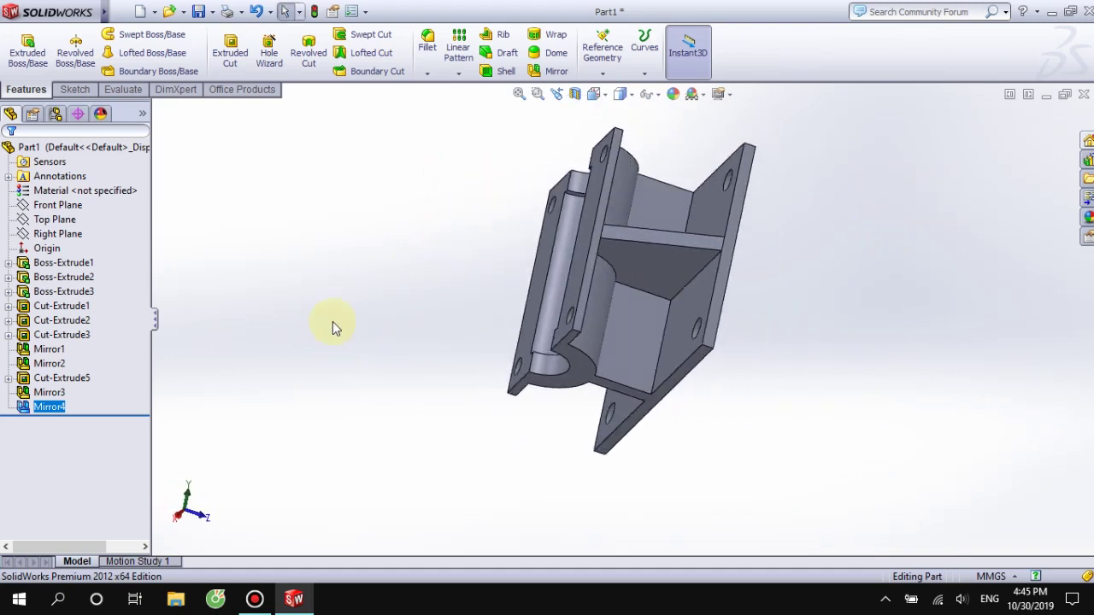
mouse_move(794, 176)
middle_down()
mouse_move(794, 254)
mouse_move(700, 398)
mouse_move(514, 436)
mouse_move(763, 285)
middle_up()
mouse_move(849, 202)
middle_down()
mouse_move(701, 325)
mouse_move(552, 384)
mouse_move(436, 321)
mouse_move(430, 207)
mouse_move(735, 370)
mouse_move(837, 359)
mouse_move(797, 333)
mouse_move(794, 300)
mouse_move(798, 313)
middle_up()
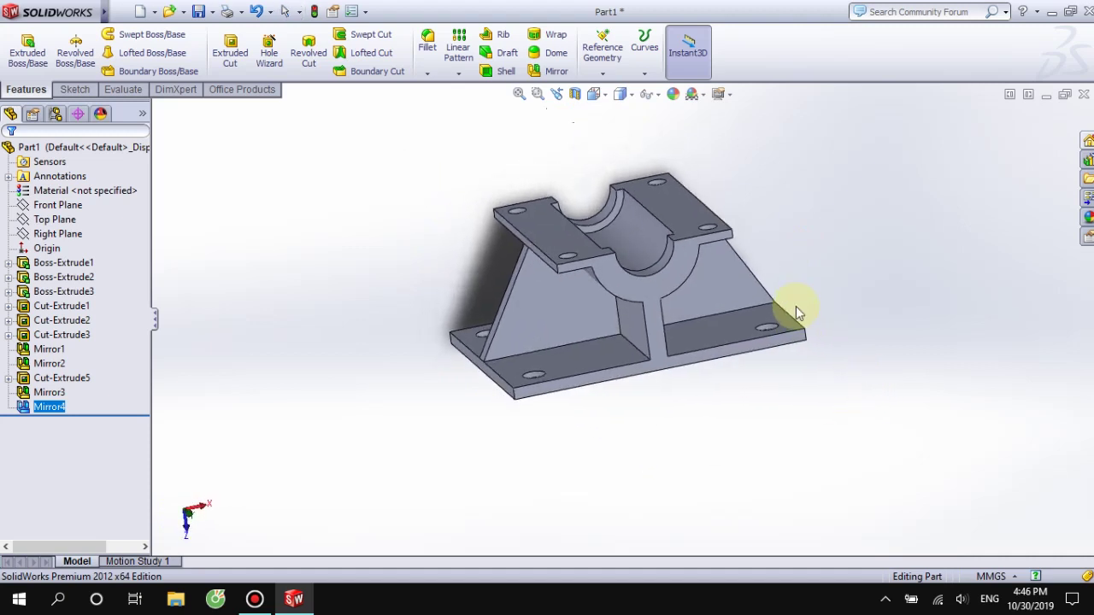
mouse_move(777, 196)
middle_down()
mouse_move(769, 264)
mouse_move(792, 271)
middle_up()
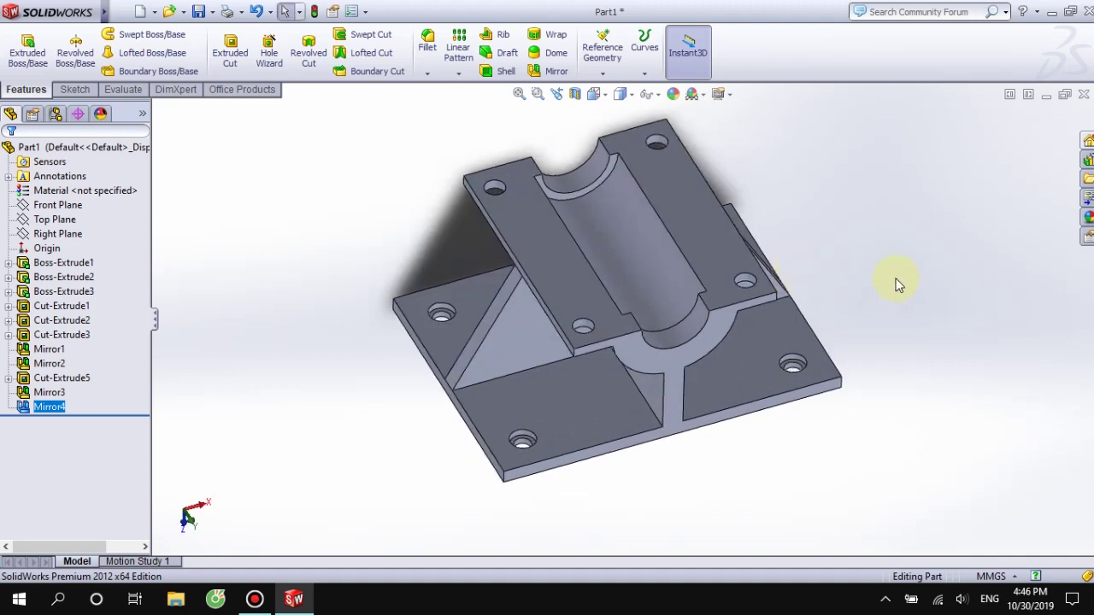
key(ctrl+s)
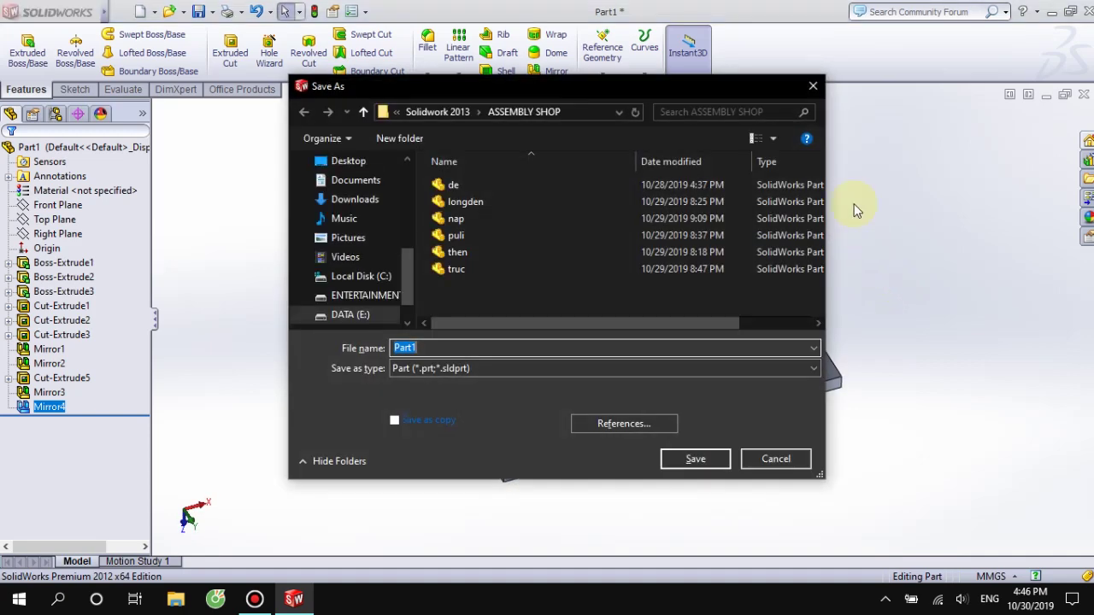
click(812, 86)
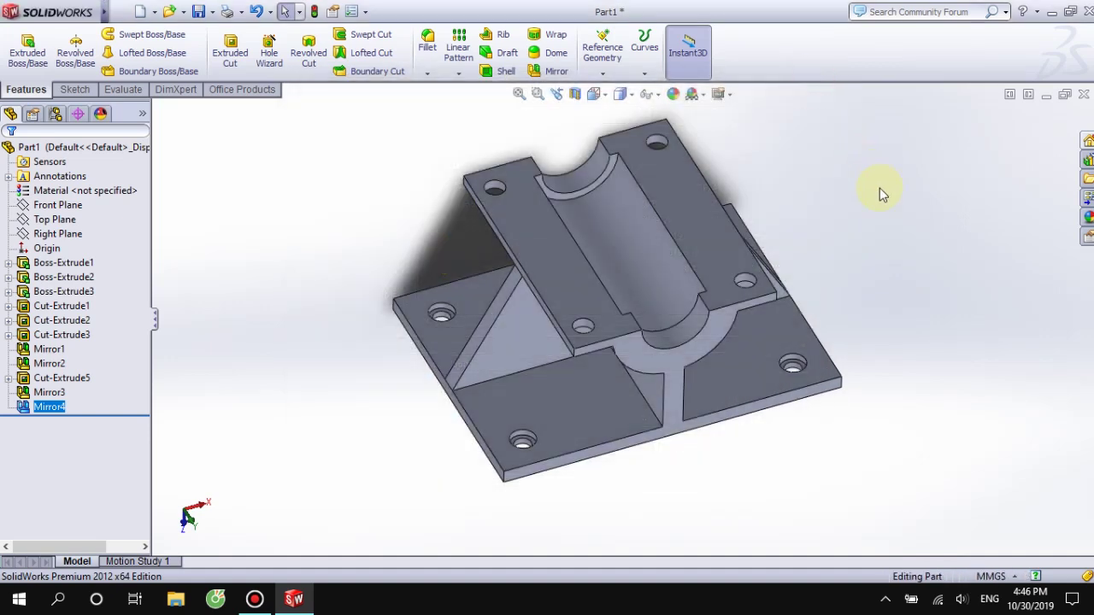